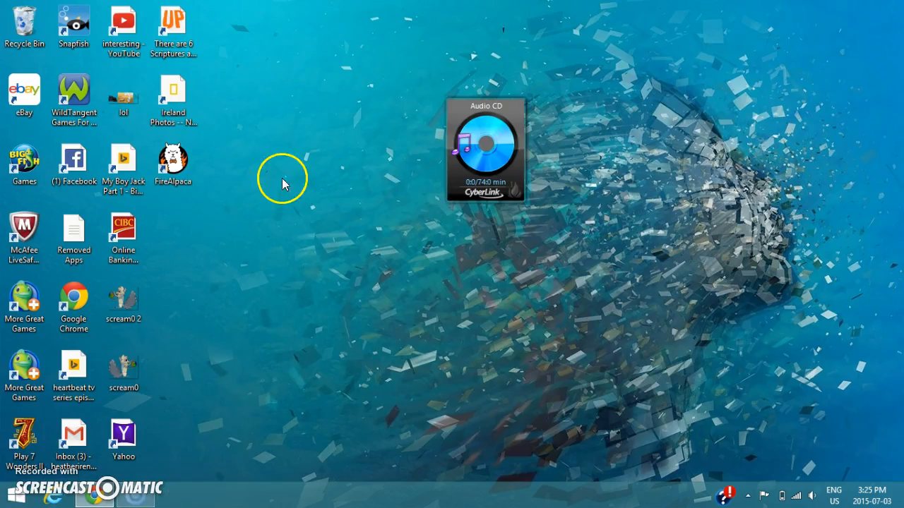
- Switch to Chrome and search Google for "firealpaca download" in a new tab
{"action": "left_click", "coordinate": [110, 501]}
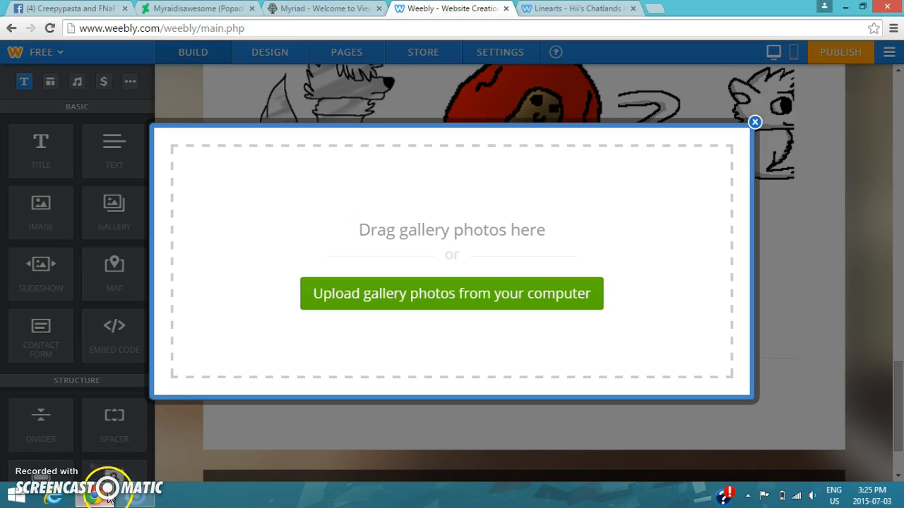
{"action": "left_click", "coordinate": [653, 8]}
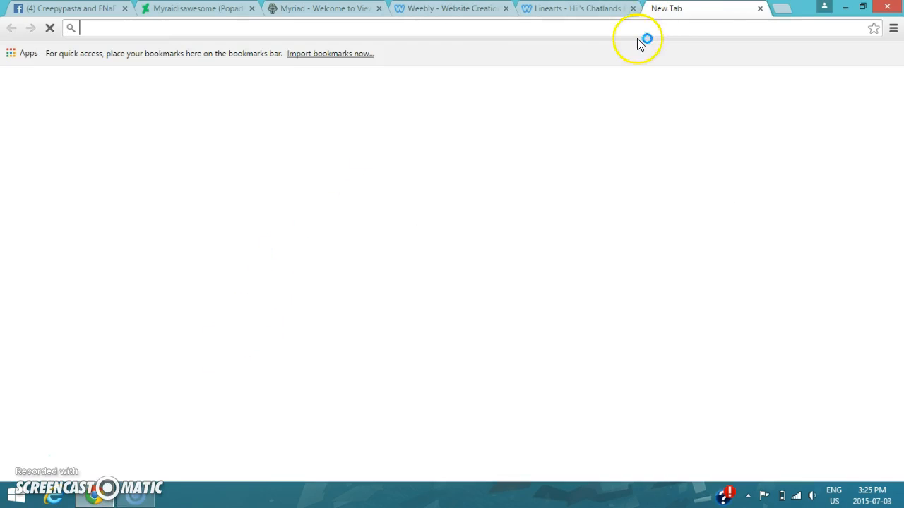
{"action": "type", "text": "f"}
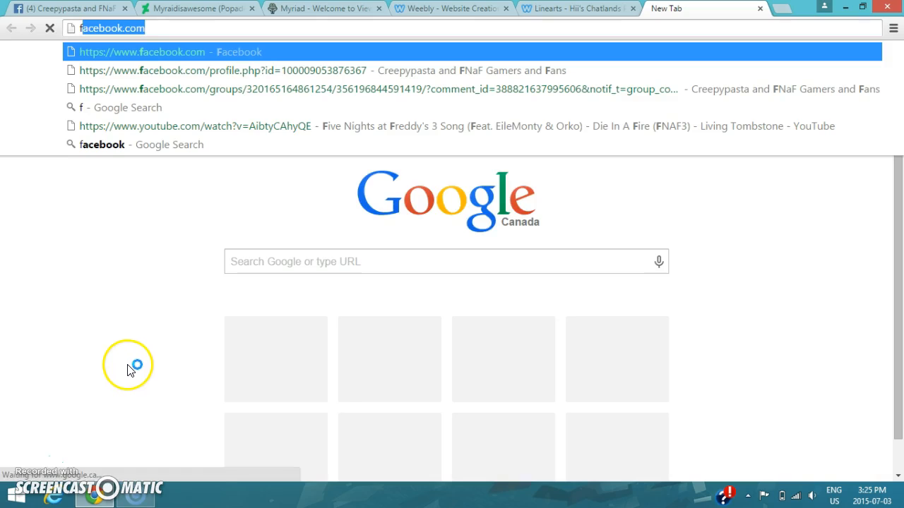
{"action": "type", "text": "ire"}
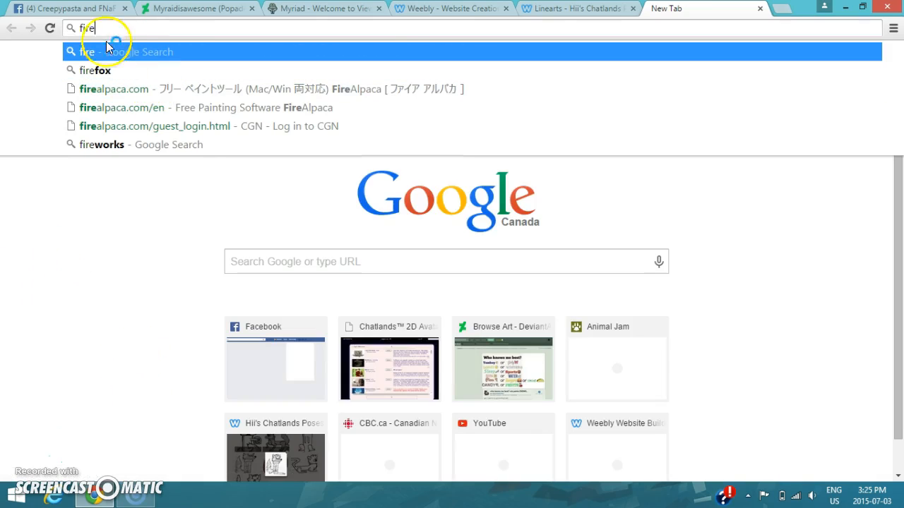
{"action": "type", "text": "alp"}
{"action": "key", "text": "BackSpace"}
{"action": "type", "text": "aca "}
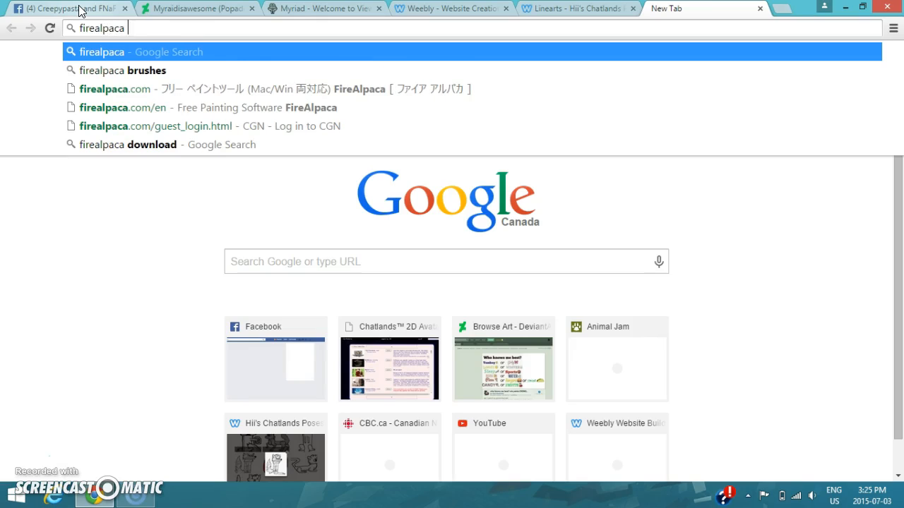
{"action": "type", "text": "dow"}
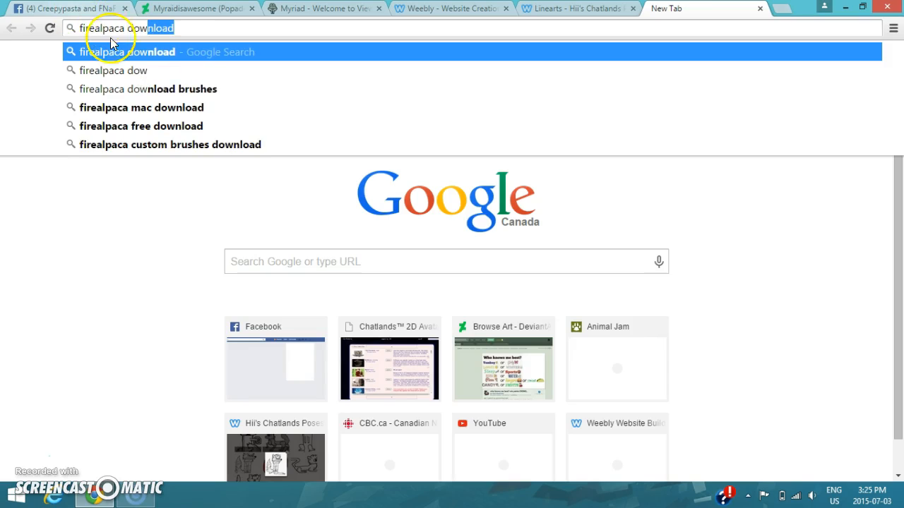
{"action": "key", "text": "Return"}
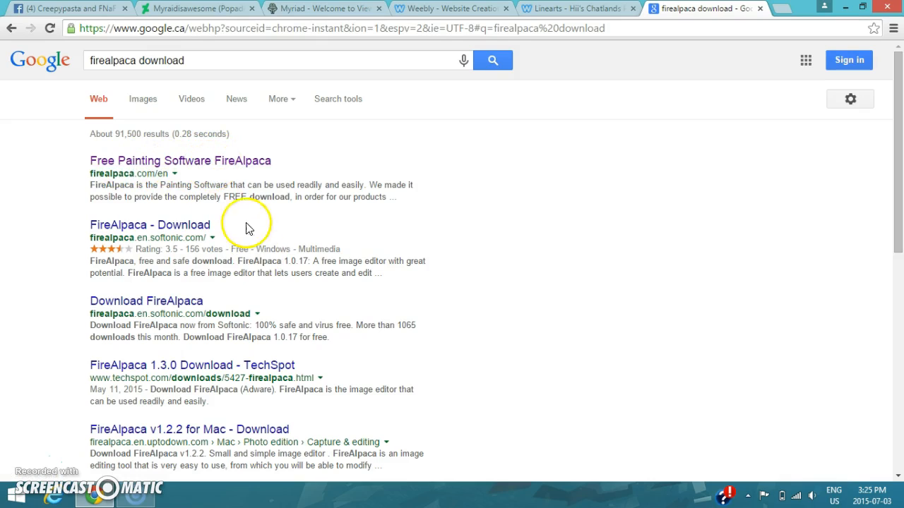
- Open the official FireAlpaca site to view its download options, close its tab and minimize the browser
{"action": "left_click", "coordinate": [231, 158]}
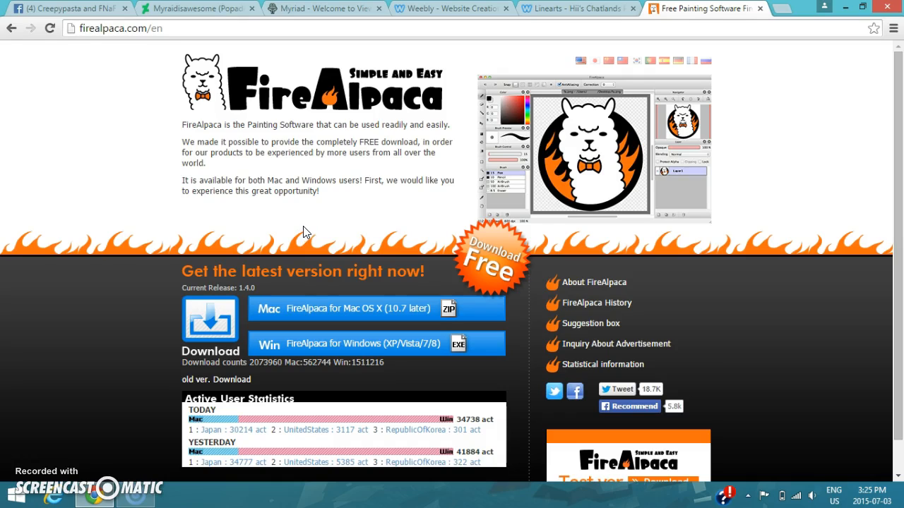
{"action": "left_click", "coordinate": [475, 309]}
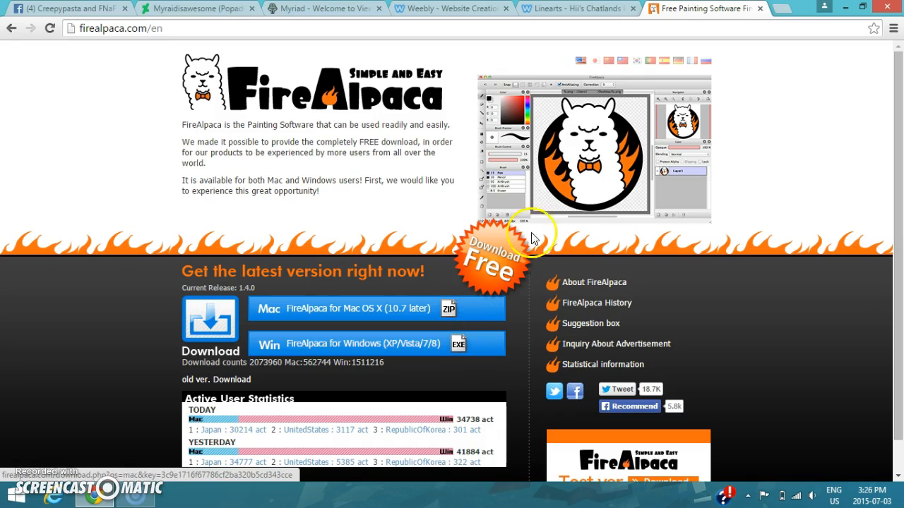
{"action": "left_click", "coordinate": [760, 9]}
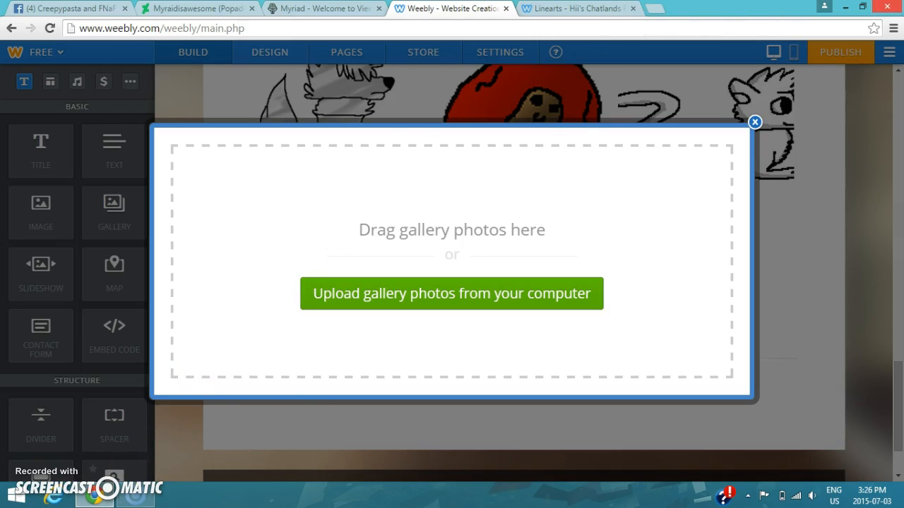
{"action": "left_click", "coordinate": [846, 7]}
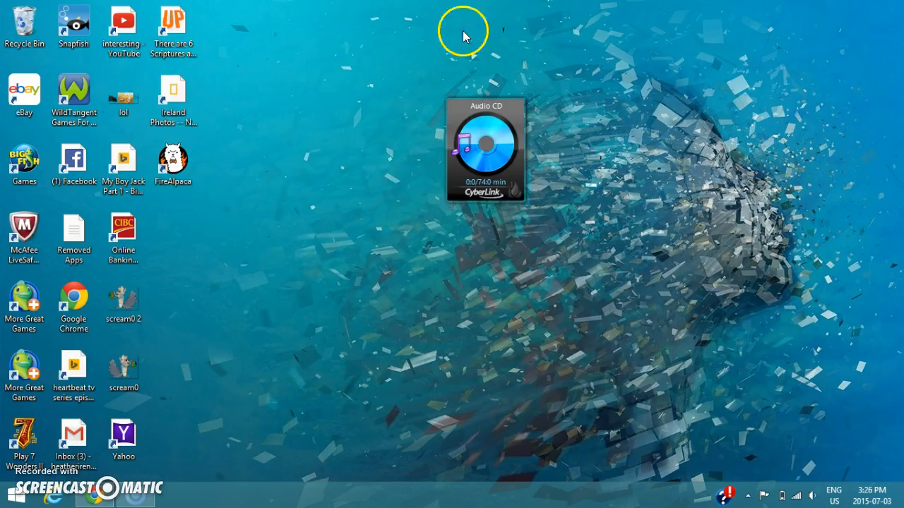
- Launch FireAlpaca and create a new 500 × 500 pixel image at 350 dpi with a transparent background
{"action": "double_click", "coordinate": [176, 169]}
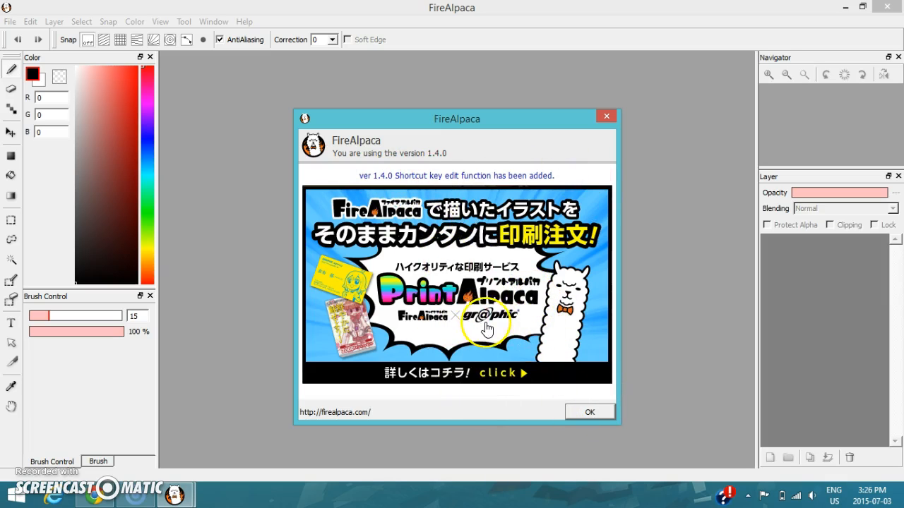
{"action": "left_click", "coordinate": [601, 413]}
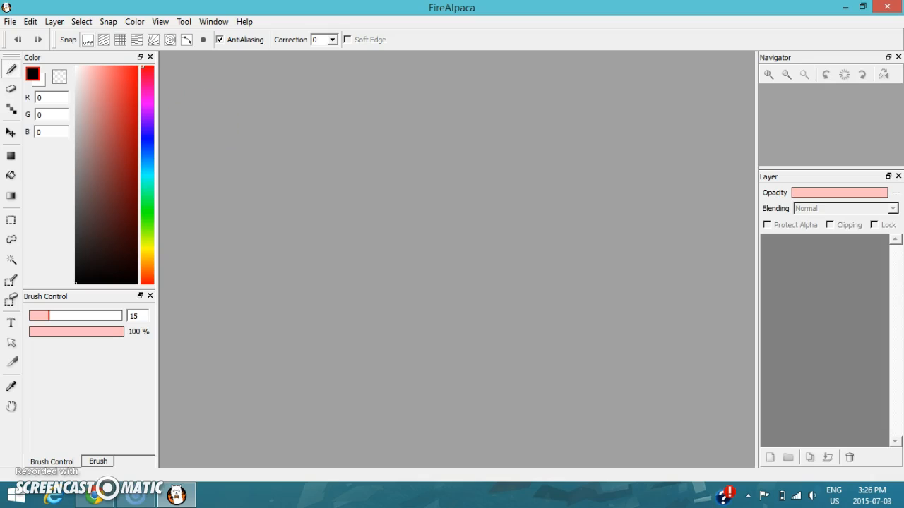
{"action": "left_click", "coordinate": [10, 23]}
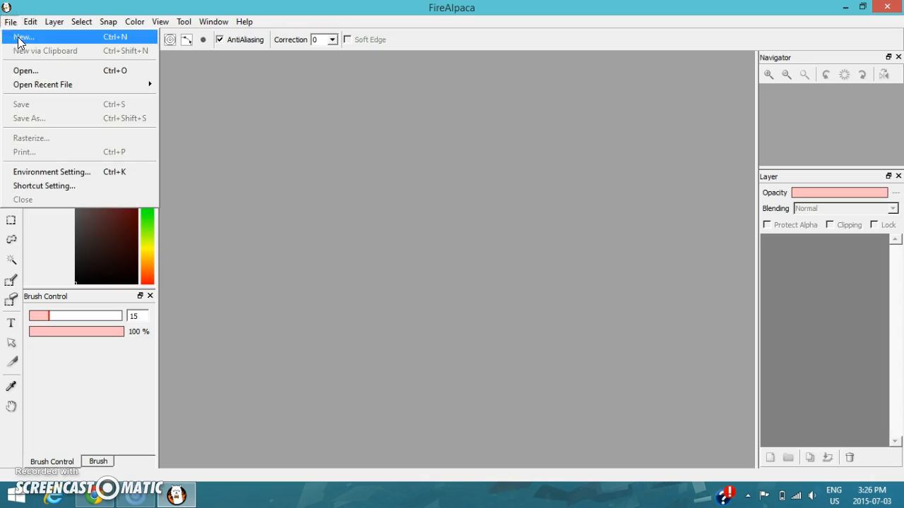
{"action": "left_click", "coordinate": [18, 41]}
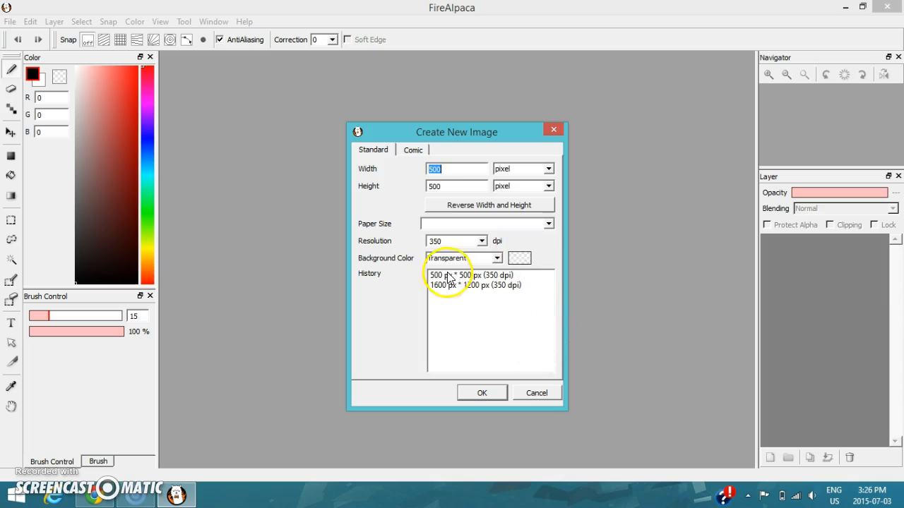
{"action": "left_click", "coordinate": [471, 285]}
{"action": "left_click", "coordinate": [464, 172]}
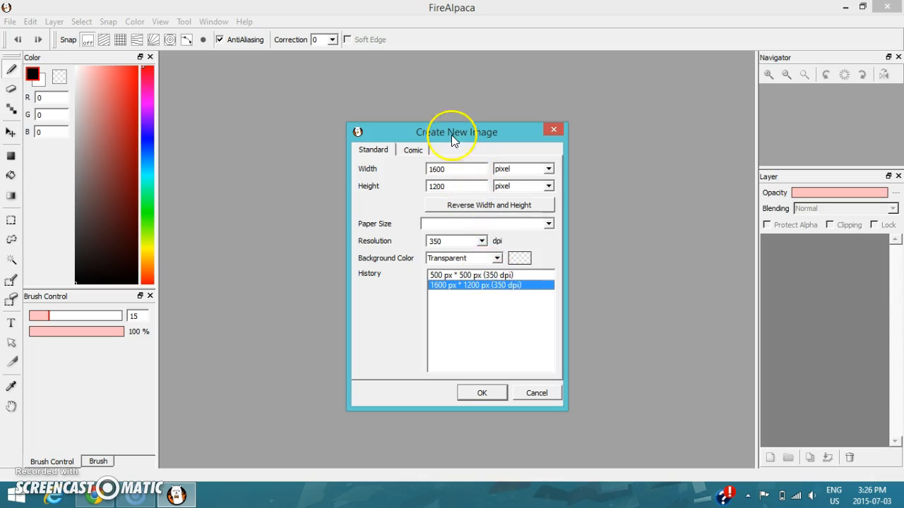
{"action": "left_click", "coordinate": [483, 276]}
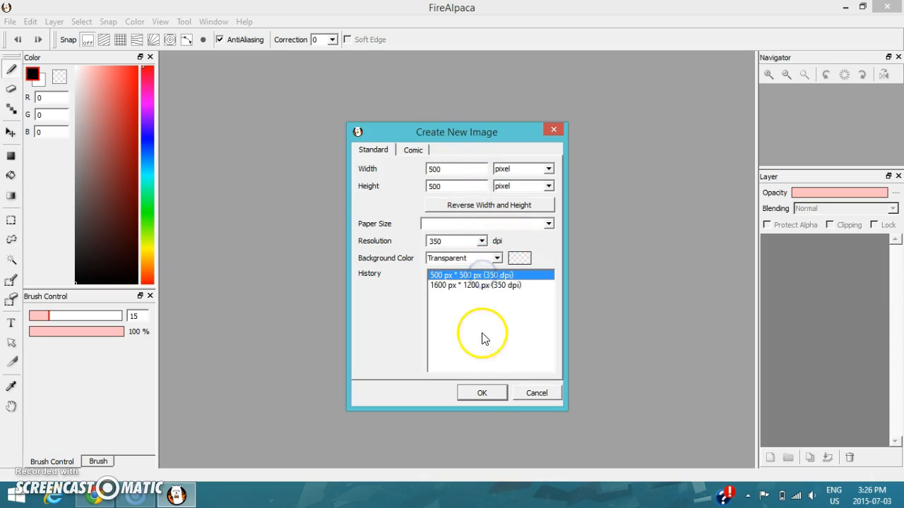
{"action": "left_click", "coordinate": [485, 394]}
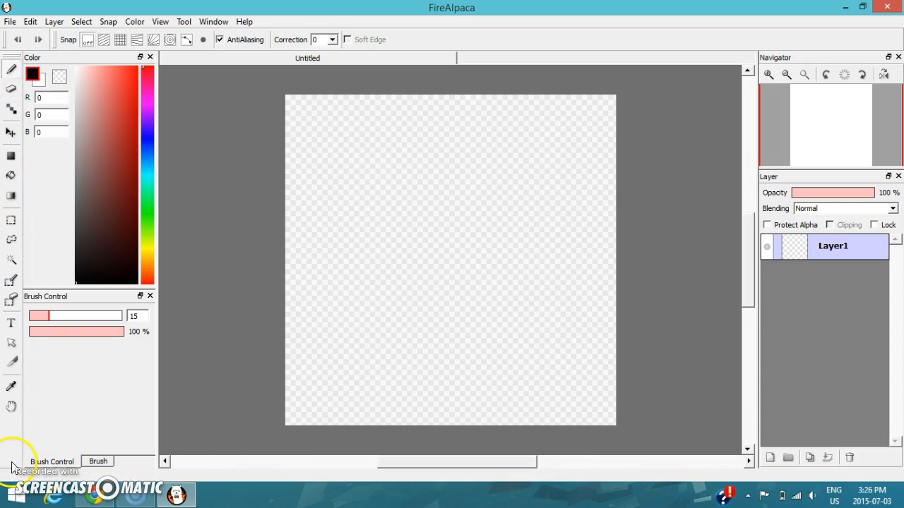
- Choose the Dot tool at a width of 2 pixels for drawing black outlines on the canvas
{"action": "left_click", "coordinate": [11, 110]}
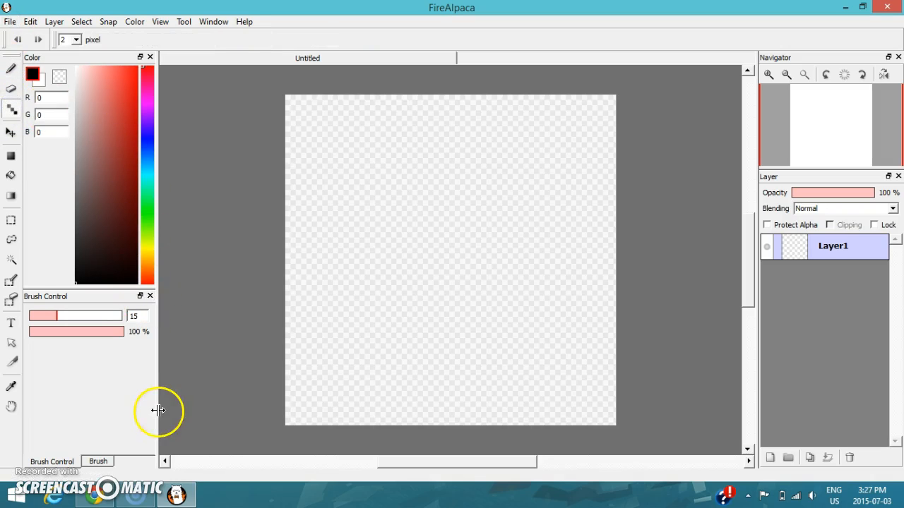
{"action": "scroll", "coordinate": [533, 173], "scroll_direction": "down", "scroll_amount": 2}
{"action": "scroll", "coordinate": [499, 165], "scroll_direction": "up", "scroll_amount": 5}
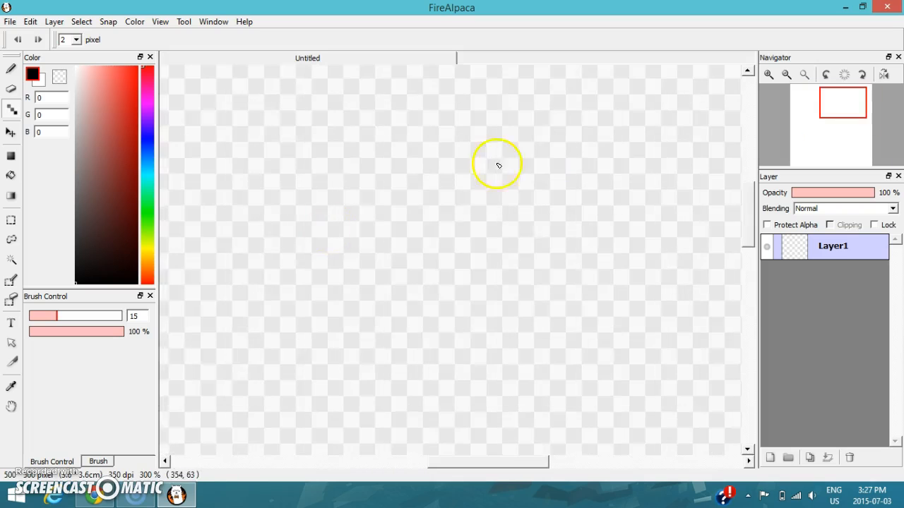
- Try sketching a pointed ear with black 2-pixel freehand strokes and undo the strokes
{"action": "mouse_move", "coordinate": [419, 212]}
{"action": "left_mouse_down"}
{"action": "mouse_move", "coordinate": [293, 139]}
{"action": "mouse_move", "coordinate": [272, 163]}
{"action": "mouse_move", "coordinate": [292, 297]}
{"action": "mouse_move", "coordinate": [319, 331]}
{"action": "left_mouse_up"}
{"action": "scroll", "coordinate": [361, 124], "scroll_direction": "up", "scroll_amount": 1}
{"action": "mouse_move", "coordinate": [241, 133]}
{"action": "left_mouse_down"}
{"action": "mouse_move", "coordinate": [339, 159]}
{"action": "mouse_move", "coordinate": [416, 214]}
{"action": "left_mouse_up"}
{"action": "left_click", "coordinate": [18, 39]}
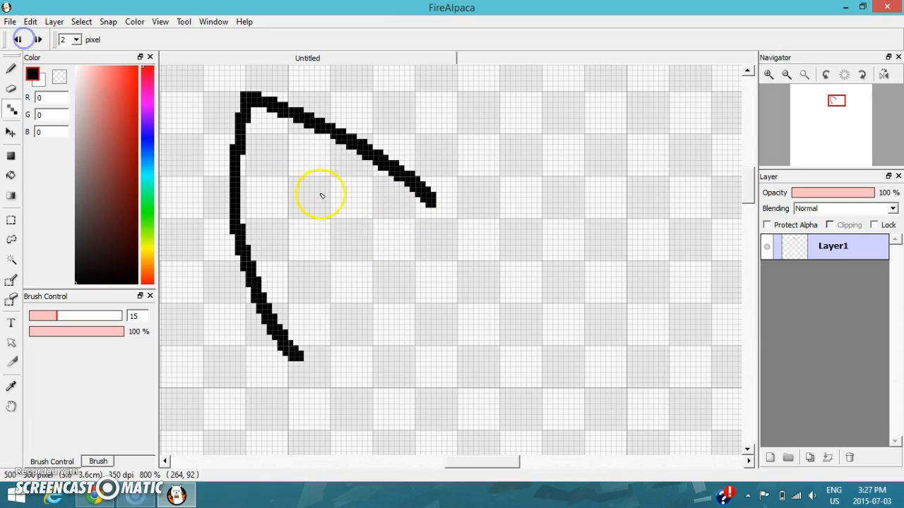
{"action": "left_click_drag", "start_coordinate": [247, 139], "coordinate": [408, 228]}
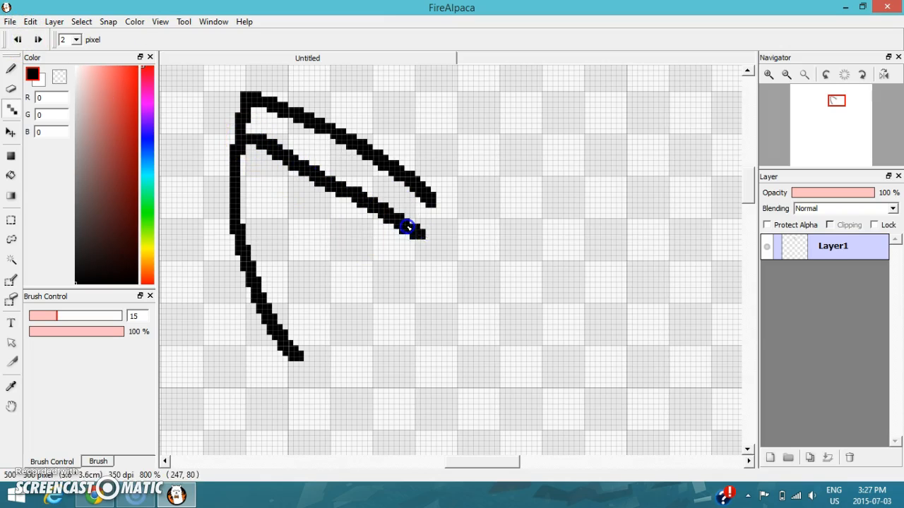
{"action": "left_click_drag", "start_coordinate": [309, 358], "coordinate": [389, 374]}
{"action": "left_click", "coordinate": [18, 39]}
{"action": "scroll", "coordinate": [295, 173], "scroll_direction": "down", "scroll_amount": 3}
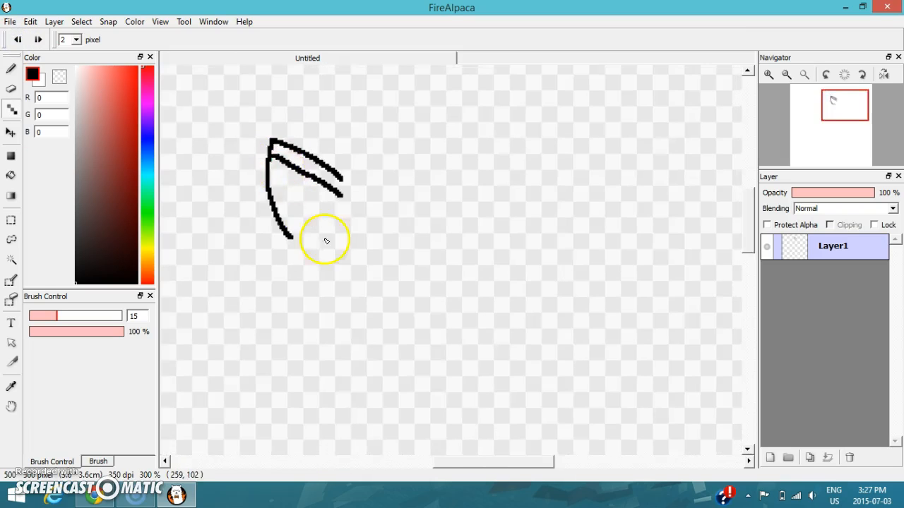
{"action": "scroll", "coordinate": [332, 240], "scroll_direction": "up", "scroll_amount": 2}
{"action": "left_click", "coordinate": [17, 40]}
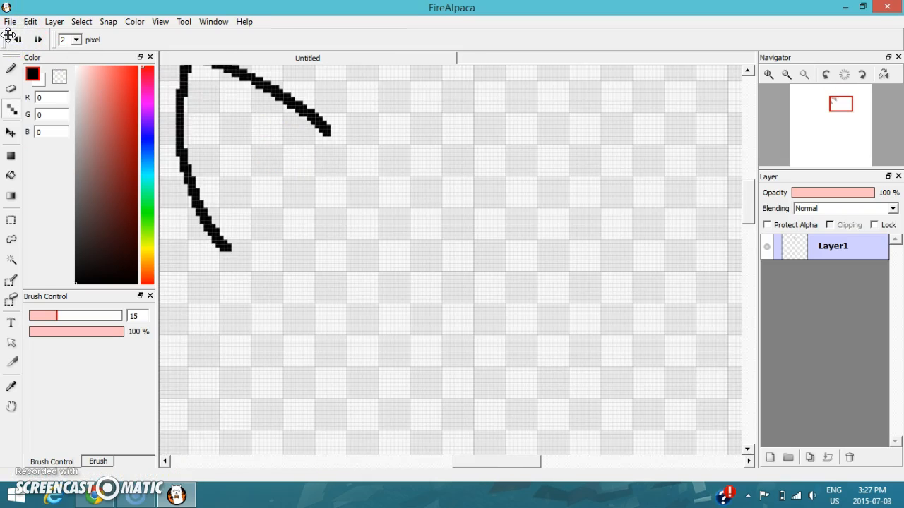
{"action": "left_click", "coordinate": [14, 41]}
{"action": "scroll", "coordinate": [351, 262], "scroll_direction": "down", "scroll_amount": 3}
{"action": "scroll", "coordinate": [318, 211], "scroll_direction": "up", "scroll_amount": 3}
{"action": "mouse_move", "coordinate": [329, 202]}
{"action": "left_mouse_down"}
{"action": "mouse_move", "coordinate": [264, 106]}
{"action": "mouse_move", "coordinate": [243, 199]}
{"action": "left_mouse_up"}
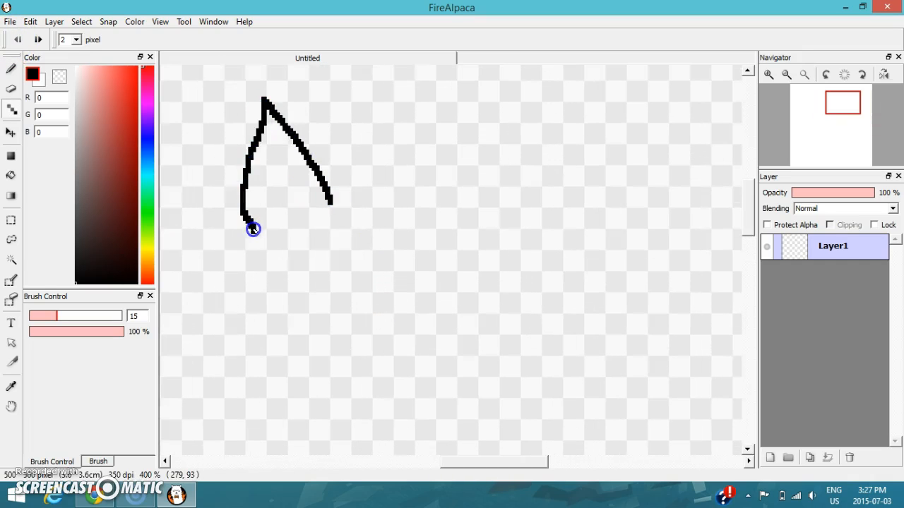
{"action": "left_click", "coordinate": [18, 40]}
- Draw the animal's pointed ear freehand in black 2-pixel lines as part of the seated canine line art
{"action": "mouse_move", "coordinate": [358, 215]}
{"action": "left_mouse_down"}
{"action": "mouse_move", "coordinate": [311, 110]}
{"action": "mouse_move", "coordinate": [276, 173]}
{"action": "mouse_move", "coordinate": [272, 221]}
{"action": "left_mouse_up"}
{"action": "scroll", "coordinate": [332, 164], "scroll_direction": "up", "scroll_amount": 1}
{"action": "mouse_move", "coordinate": [274, 75]}
{"action": "left_mouse_down"}
{"action": "mouse_move", "coordinate": [324, 209]}
{"action": "mouse_move", "coordinate": [326, 281]}
{"action": "left_mouse_up"}
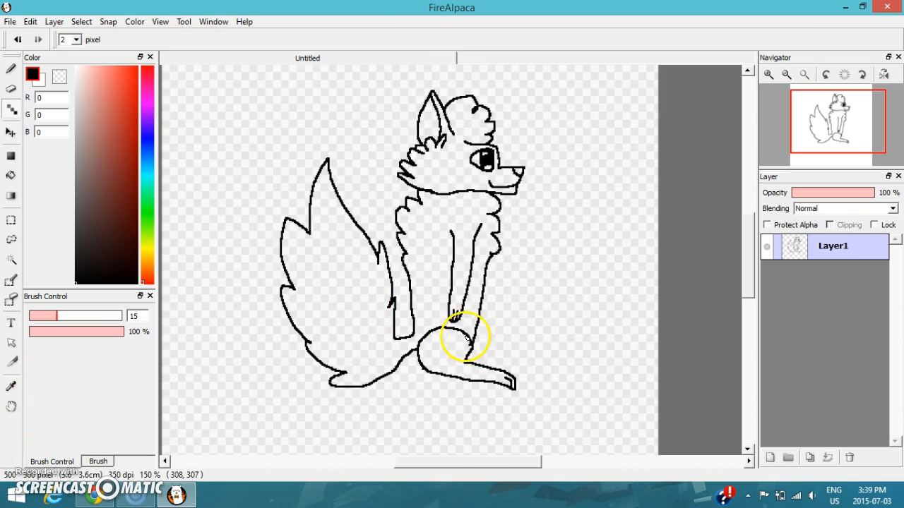
- Duplicate the line-art layer as a trial and reduce the stack to a single layer again
{"action": "scroll", "coordinate": [455, 219], "scroll_direction": "down", "scroll_amount": 2}
{"action": "scroll", "coordinate": [466, 212], "scroll_direction": "up", "scroll_amount": 3}
{"action": "scroll", "coordinate": [455, 228], "scroll_direction": "down", "scroll_amount": 1}
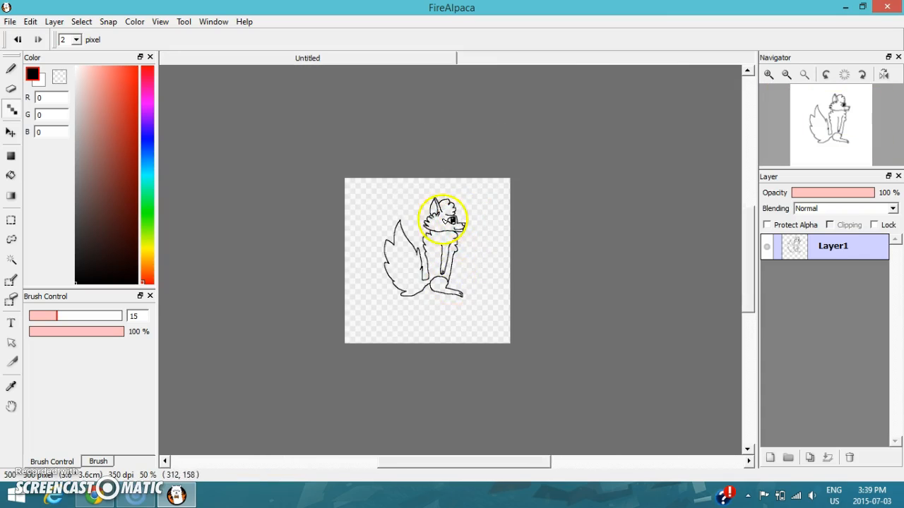
{"action": "scroll", "coordinate": [464, 273], "scroll_direction": "up", "scroll_amount": 2}
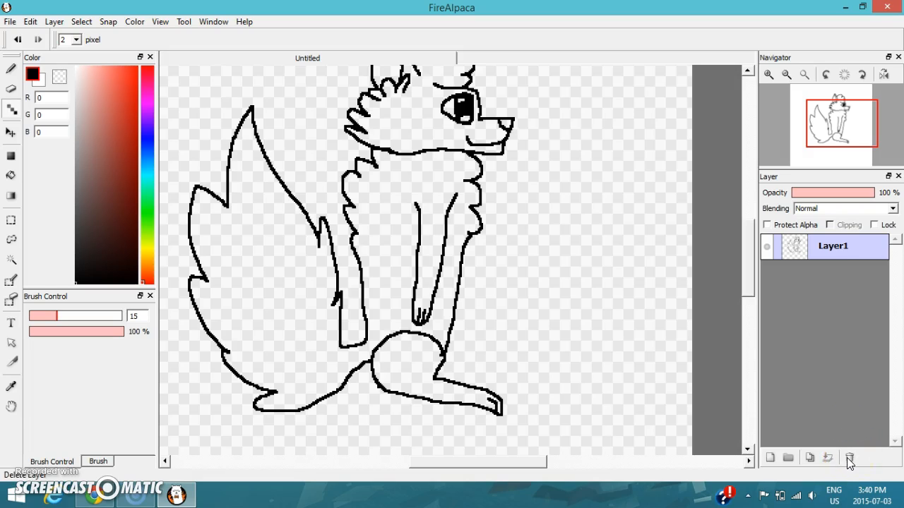
{"action": "left_click", "coordinate": [809, 457]}
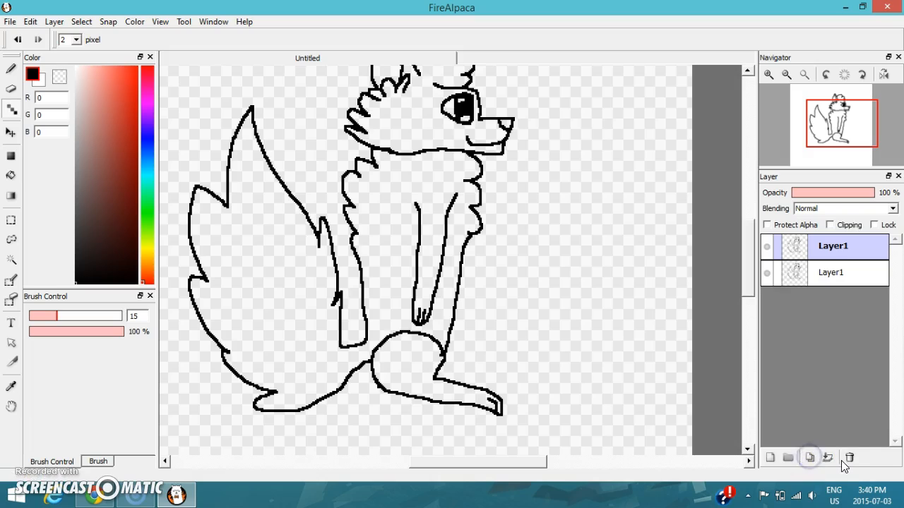
{"action": "left_click", "coordinate": [824, 459]}
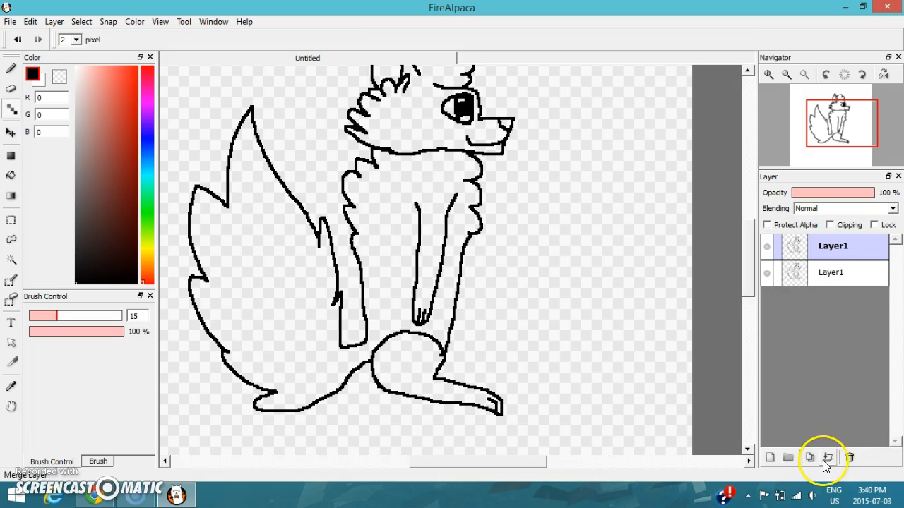
{"action": "left_click", "coordinate": [843, 466]}
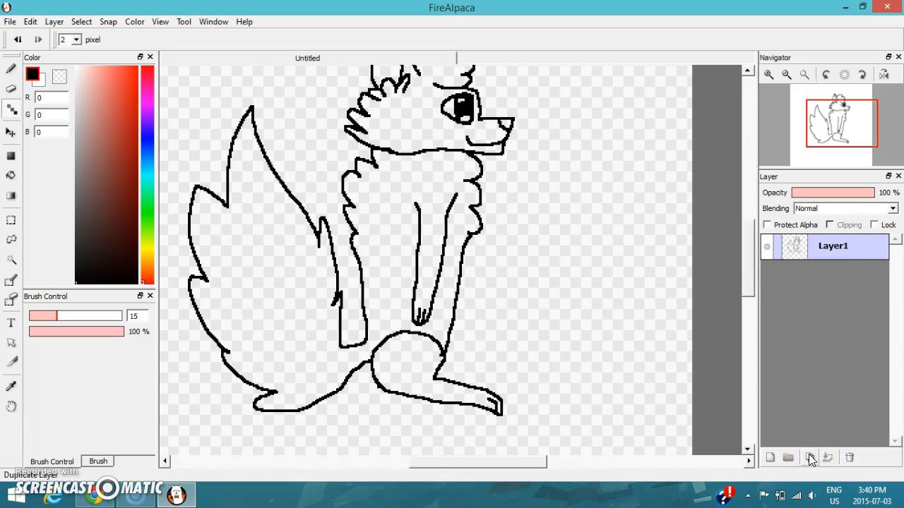
- Duplicate the finished line-art layer to get a second copy of the drawing
{"action": "left_click", "coordinate": [809, 458]}
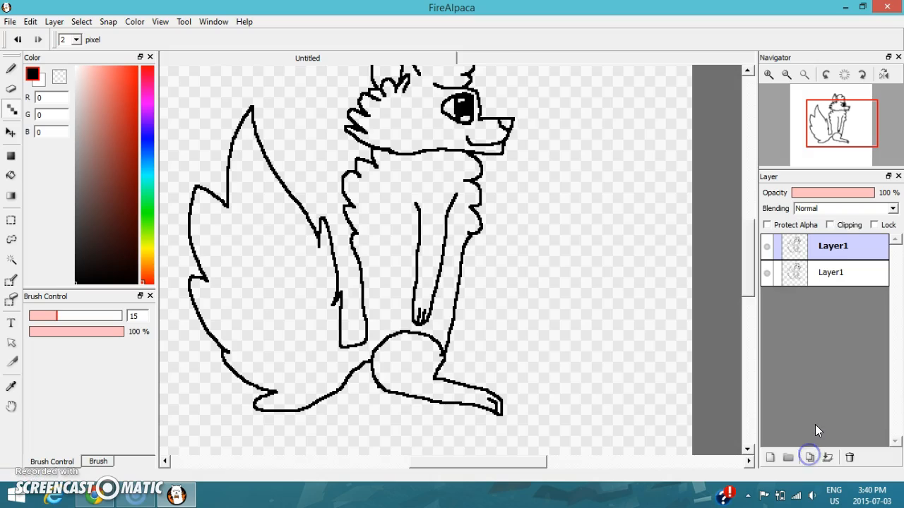
{"action": "left_click", "coordinate": [839, 277]}
{"action": "left_click", "coordinate": [843, 246]}
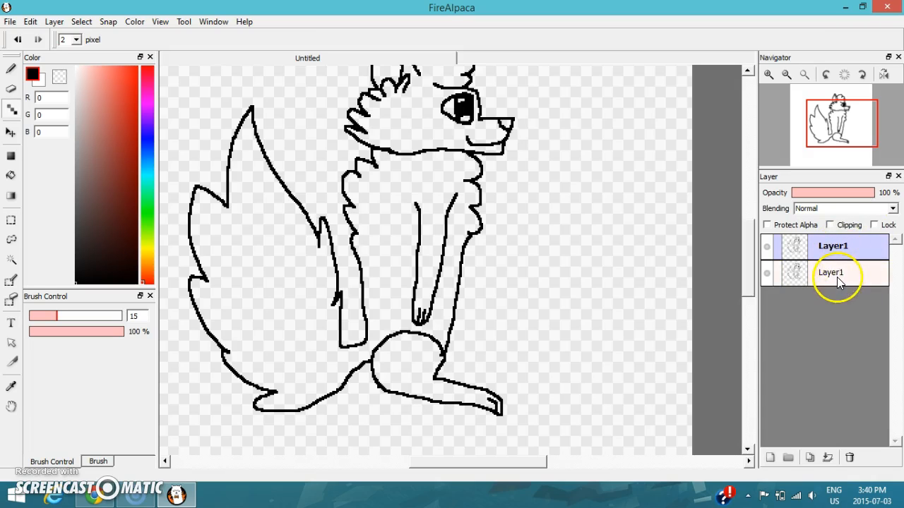
- Rename the lower of the two line-art layers to Pres
{"action": "double_click", "coordinate": [837, 277]}
{"action": "left_click", "coordinate": [482, 327]}
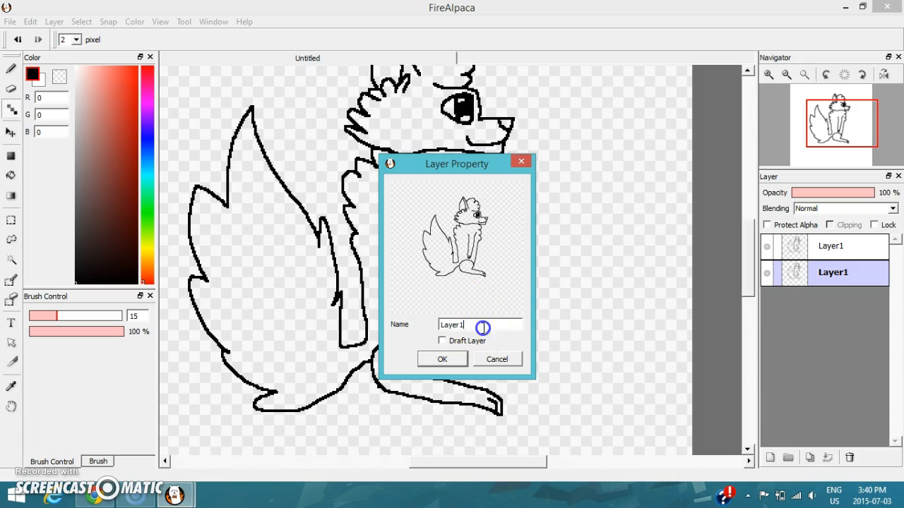
{"action": "key", "text": "BackSpace"}
{"action": "key", "text": "BackSpace"}
{"action": "key", "text": "BackSpace"}
{"action": "key", "text": "BackSpace"}
{"action": "key", "text": "BackSpace"}
{"action": "type", "text": "Pres"}
{"action": "key", "text": "Return"}
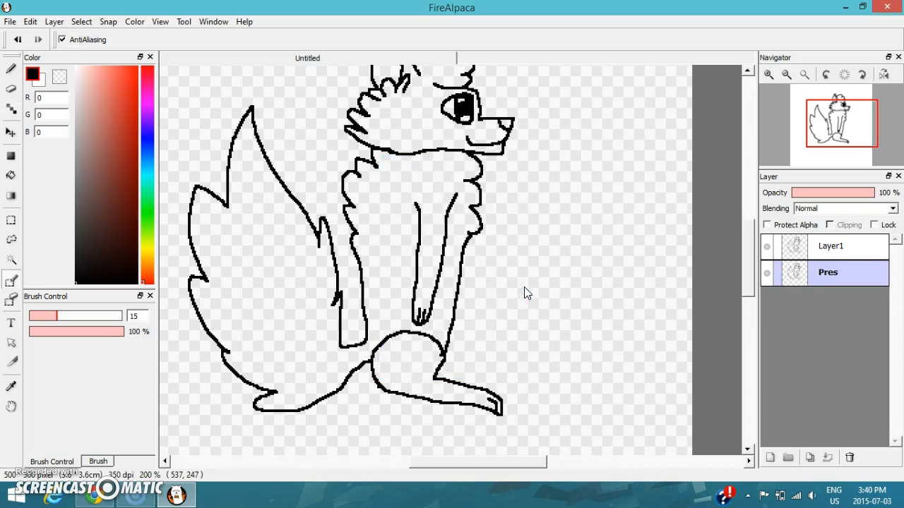
- Rename the Pres layer to press and keep it as the active layer
{"action": "double_click", "coordinate": [823, 281]}
{"action": "type", "text": "pre"}
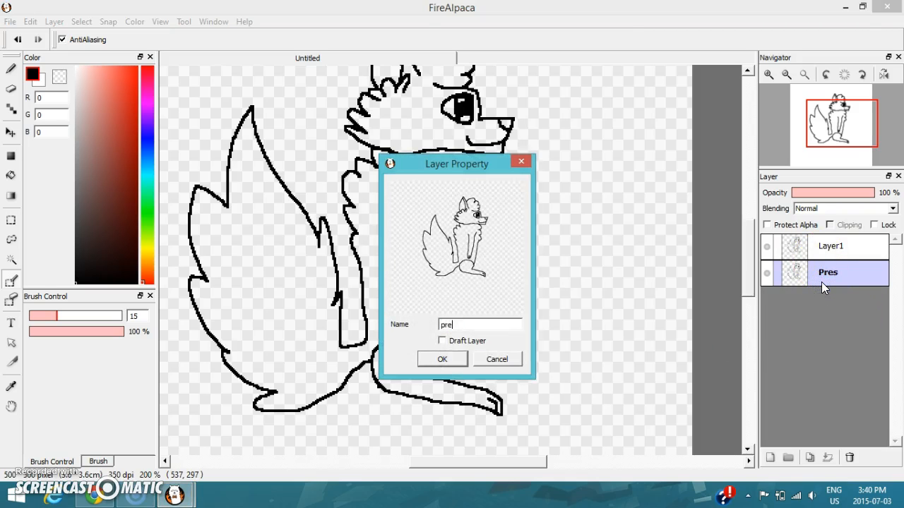
{"action": "type", "text": "ss"}
{"action": "key", "text": "Return"}
{"action": "left_click", "coordinate": [813, 287]}
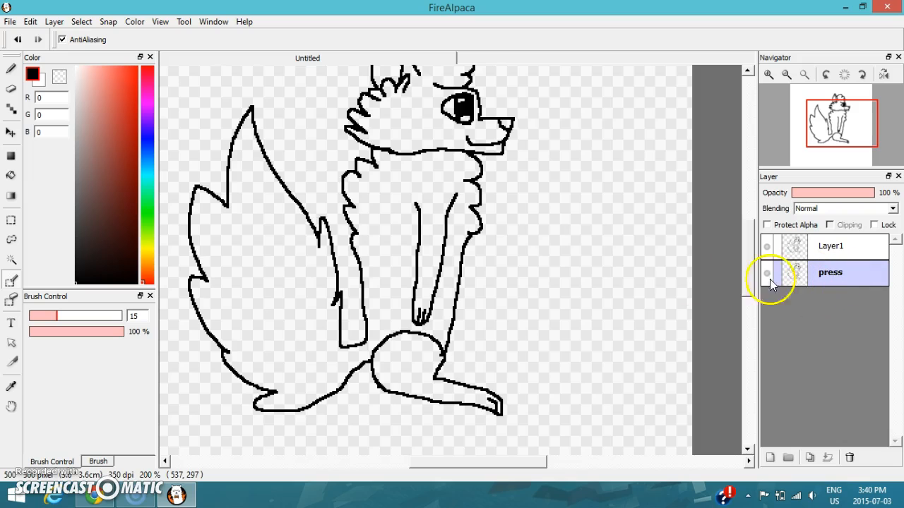
- Fill the tail, body and hind leg with white (255, 255, 255) on the press layer using the Bucket tool
{"action": "scroll", "coordinate": [448, 200], "scroll_direction": "down", "scroll_amount": 3}
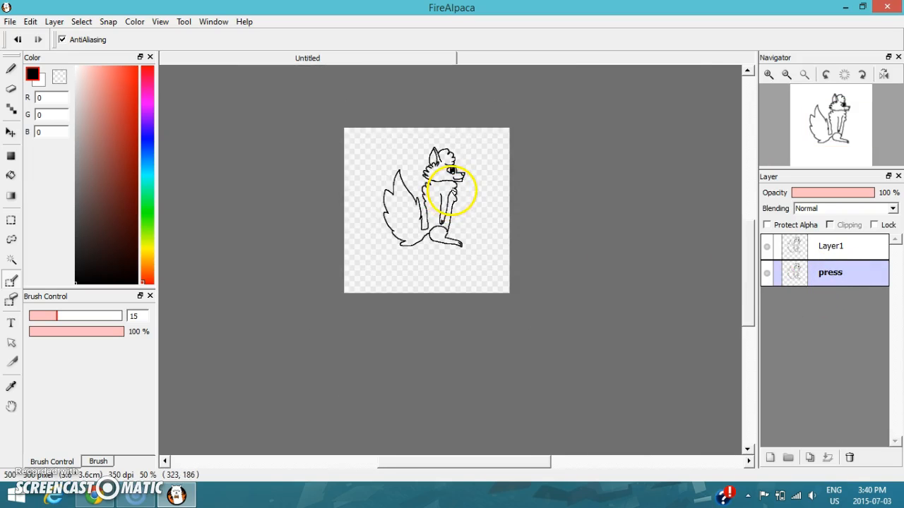
{"action": "scroll", "coordinate": [467, 246], "scroll_direction": "up", "scroll_amount": 3}
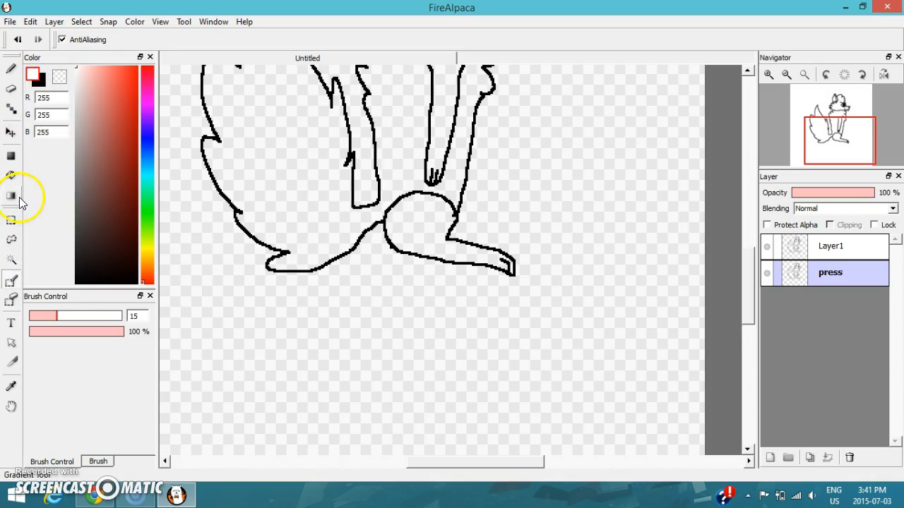
{"action": "left_click_drag", "start_coordinate": [61, 295], "coordinate": [68, 392]}
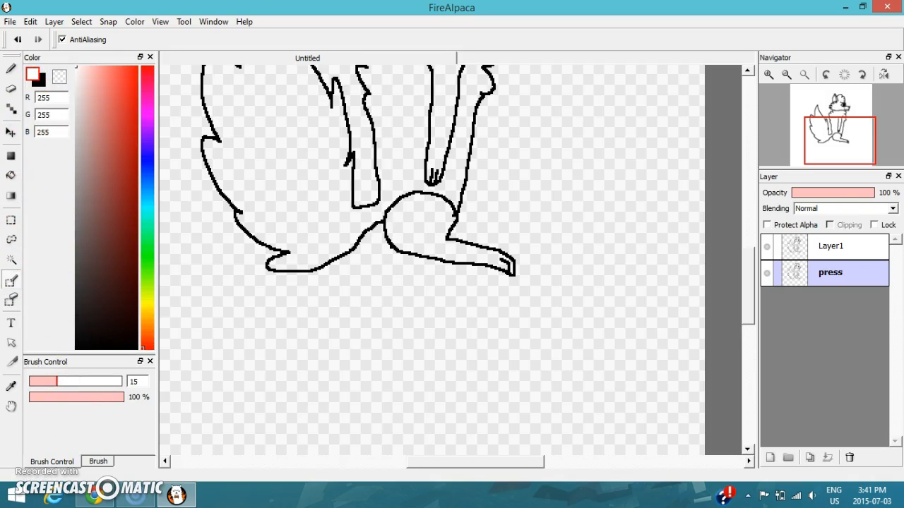
{"action": "left_click", "coordinate": [12, 176]}
{"action": "scroll", "coordinate": [347, 303], "scroll_direction": "down", "scroll_amount": 3}
{"action": "scroll", "coordinate": [307, 267], "scroll_direction": "up", "scroll_amount": 4}
{"action": "left_click", "coordinate": [347, 201]}
{"action": "scroll", "coordinate": [343, 204], "scroll_direction": "down", "scroll_amount": 3}
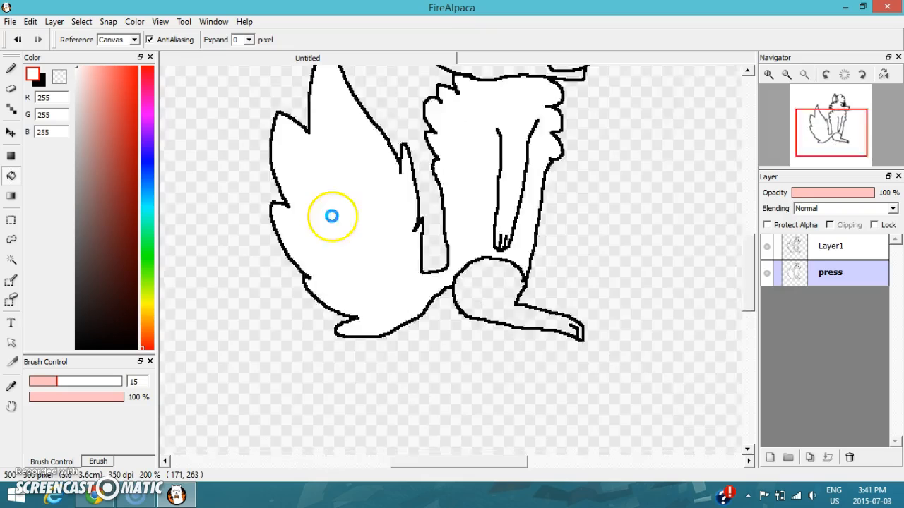
{"action": "scroll", "coordinate": [424, 260], "scroll_direction": "up", "scroll_amount": 2}
{"action": "left_click", "coordinate": [392, 265]}
{"action": "scroll", "coordinate": [477, 300], "scroll_direction": "up", "scroll_amount": 5}
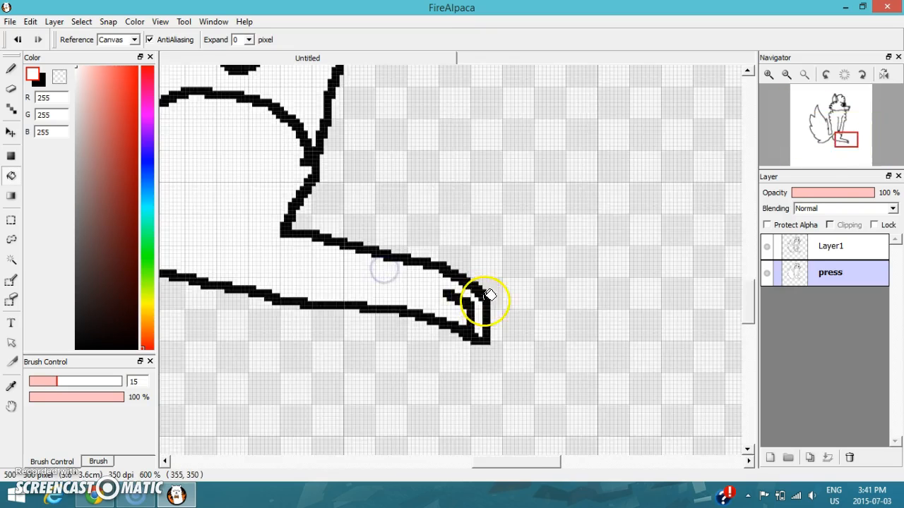
{"action": "scroll", "coordinate": [489, 286], "scroll_direction": "down", "scroll_amount": 11}
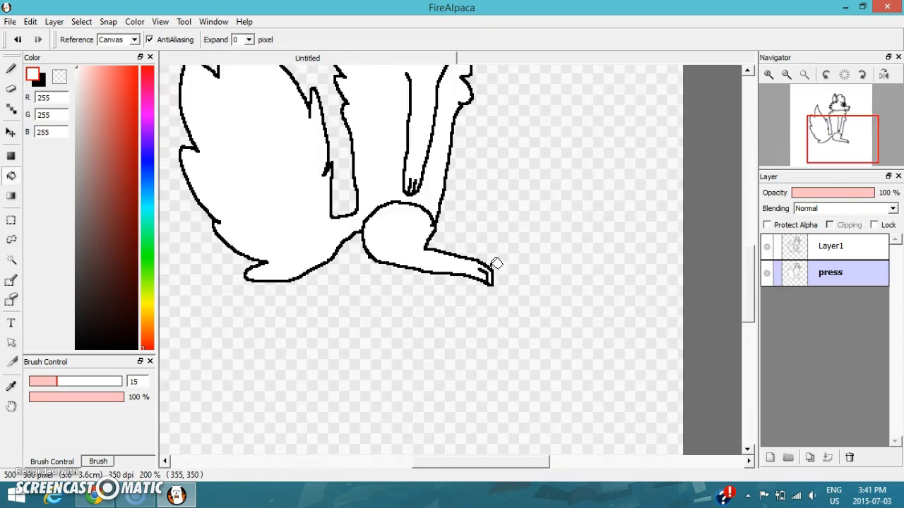
- Fill the eye's white and highlights, the face, the ear and the nose with white
{"action": "scroll", "coordinate": [490, 184], "scroll_direction": "up", "scroll_amount": 9}
{"action": "left_click", "coordinate": [433, 222]}
{"action": "left_click", "coordinate": [457, 372]}
{"action": "left_click", "coordinate": [344, 262]}
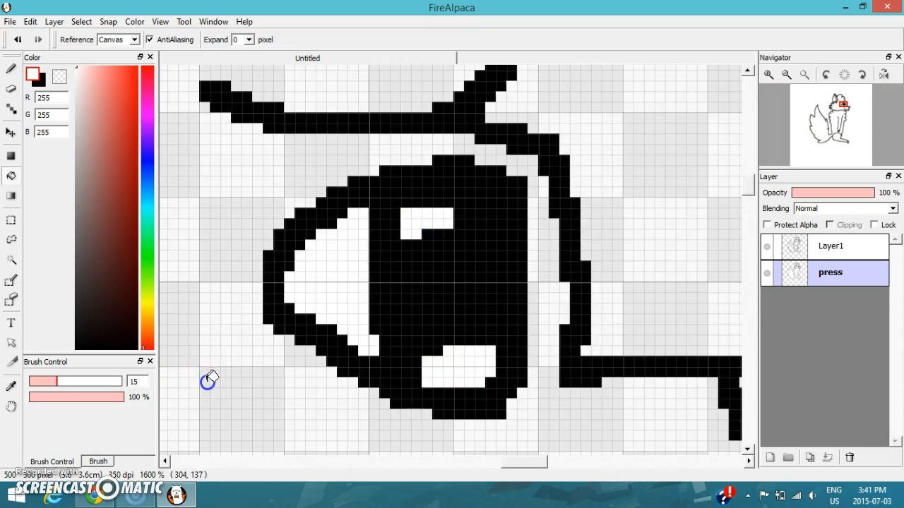
{"action": "scroll", "coordinate": [488, 267], "scroll_direction": "down", "scroll_amount": 5}
{"action": "left_click", "coordinate": [372, 202]}
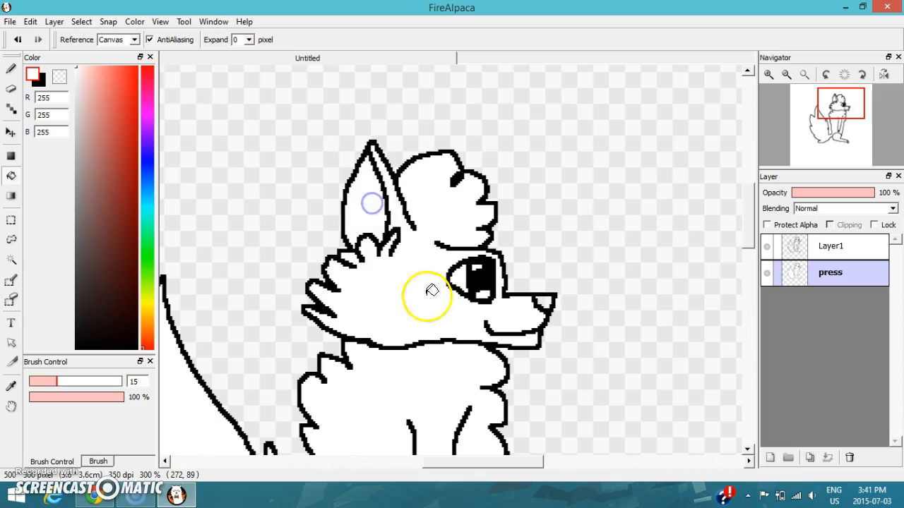
{"action": "left_click", "coordinate": [539, 316]}
{"action": "scroll", "coordinate": [544, 311], "scroll_direction": "up", "scroll_amount": 5}
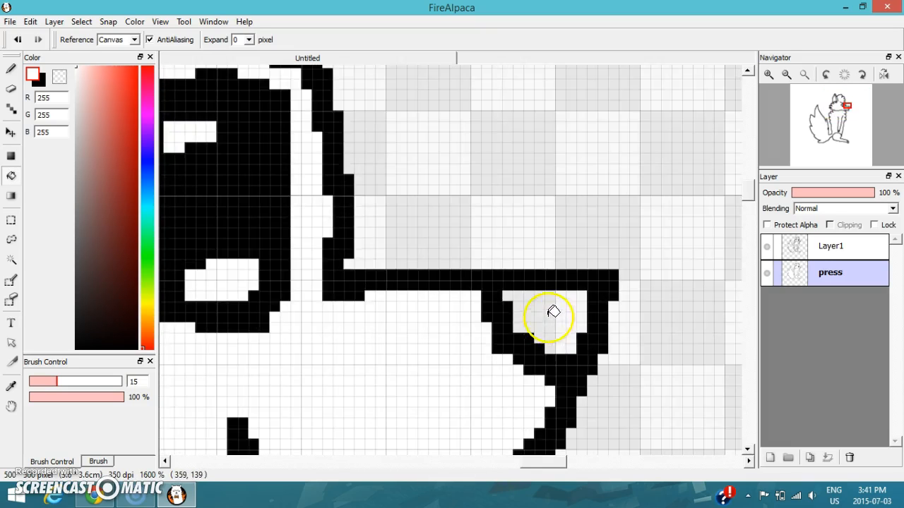
{"action": "left_click", "coordinate": [549, 313]}
{"action": "scroll", "coordinate": [549, 312], "scroll_direction": "down", "scroll_amount": 5}
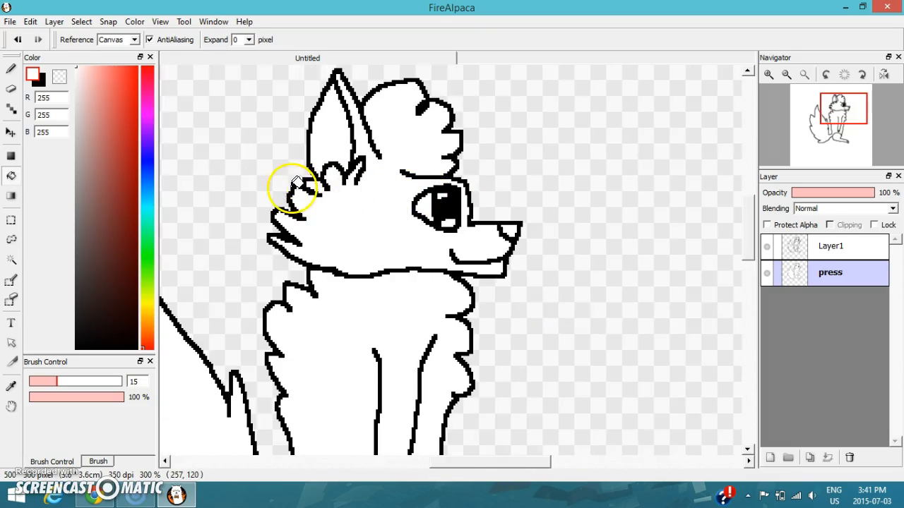
- Erase one pixel of the white fill in the fur behind the ear with the 1-pixel Dot tool and repaint it white
{"action": "scroll", "coordinate": [293, 189], "scroll_direction": "up", "scroll_amount": 5}
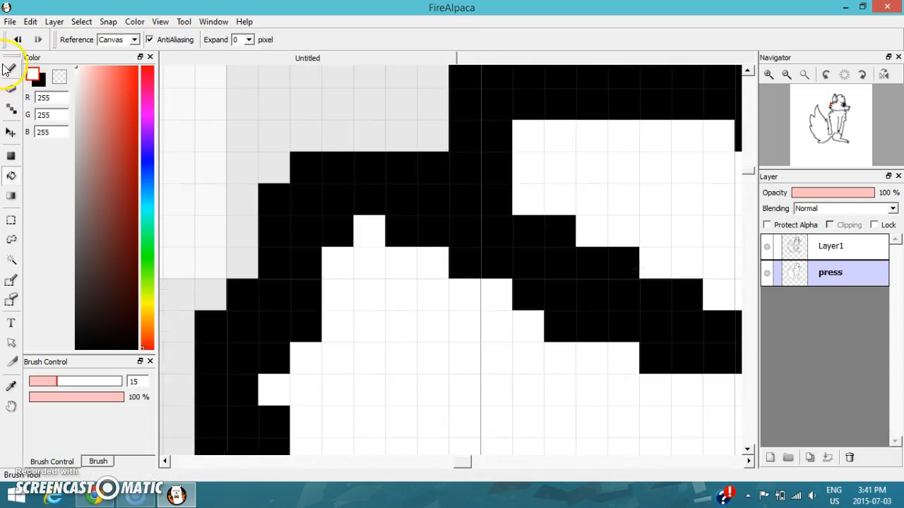
{"action": "left_click", "coordinate": [12, 104]}
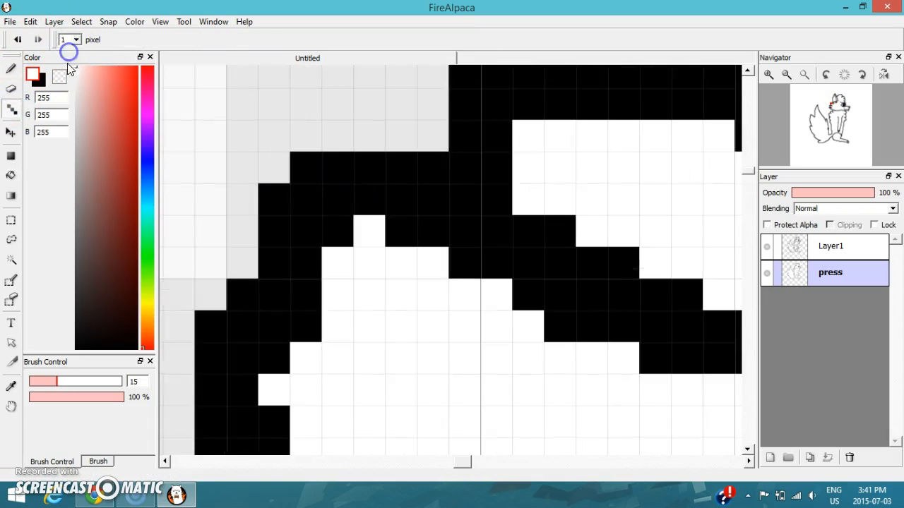
{"action": "left_click", "coordinate": [375, 231]}
{"action": "scroll", "coordinate": [307, 129], "scroll_direction": "down", "scroll_amount": 3}
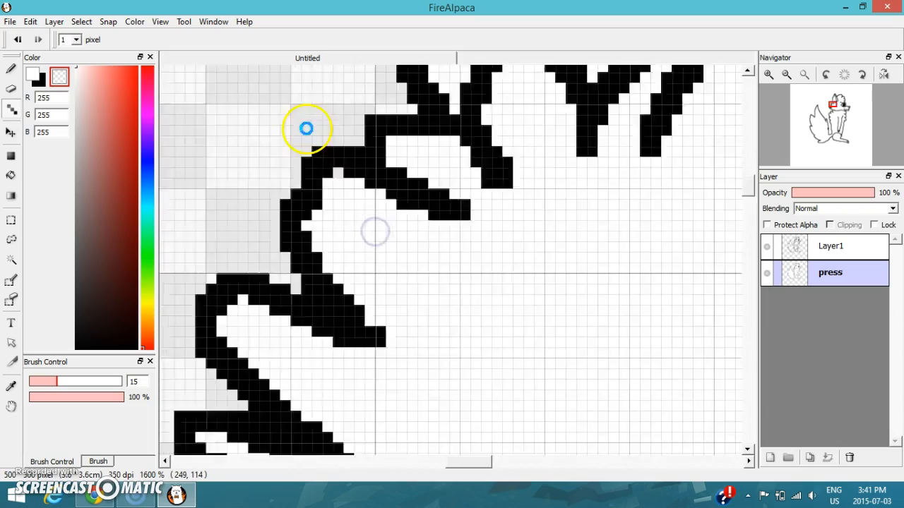
{"action": "scroll", "coordinate": [335, 141], "scroll_direction": "down", "scroll_amount": 3}
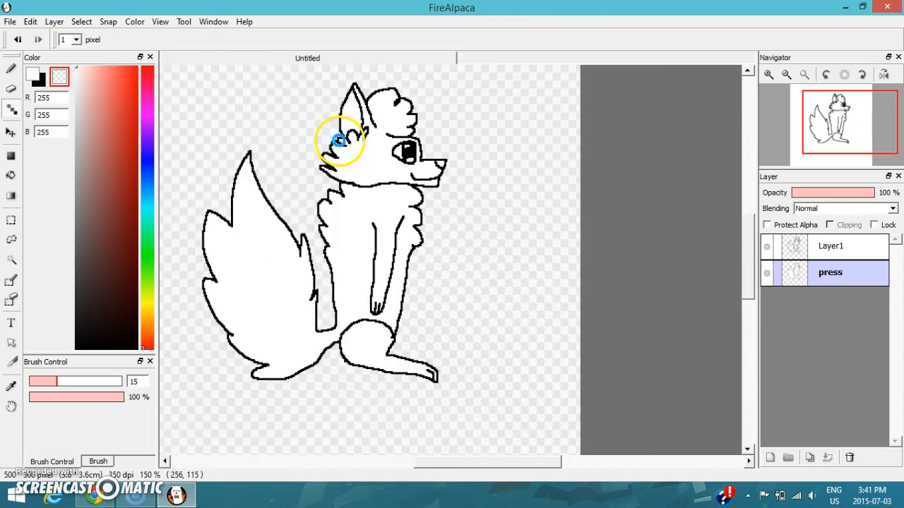
{"action": "scroll", "coordinate": [339, 140], "scroll_direction": "up", "scroll_amount": 5}
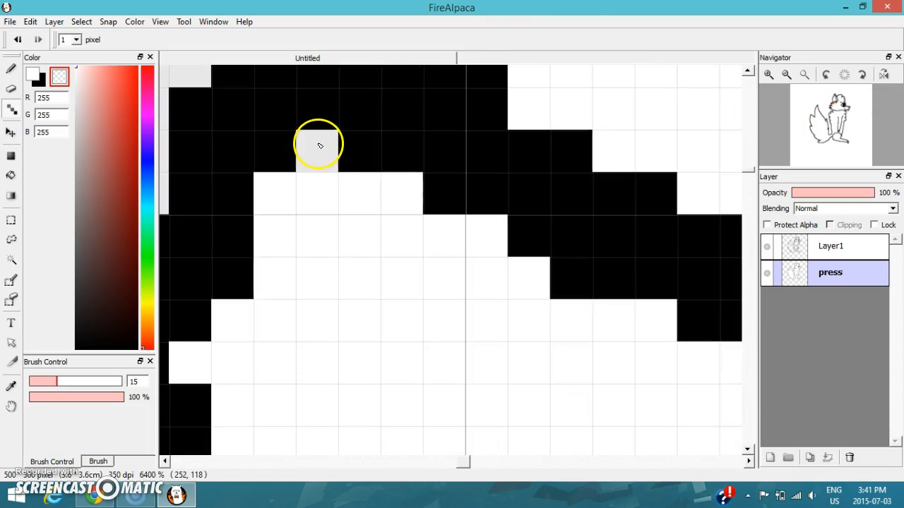
{"action": "left_click", "coordinate": [33, 75]}
{"action": "left_click", "coordinate": [306, 153]}
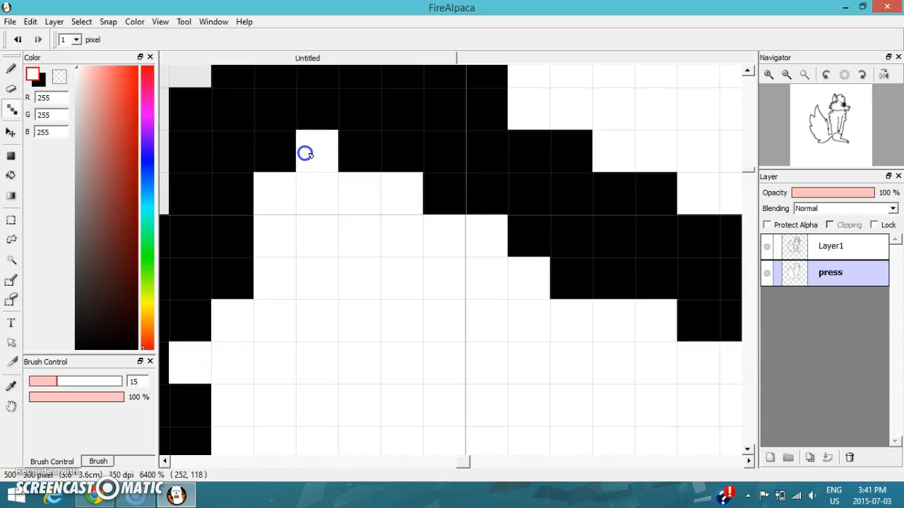
- Turn on Protect Alpha for the press layer and set the brush to red (255, 7, 0) at size 1000
{"action": "scroll", "coordinate": [339, 166], "scroll_direction": "down", "scroll_amount": 5}
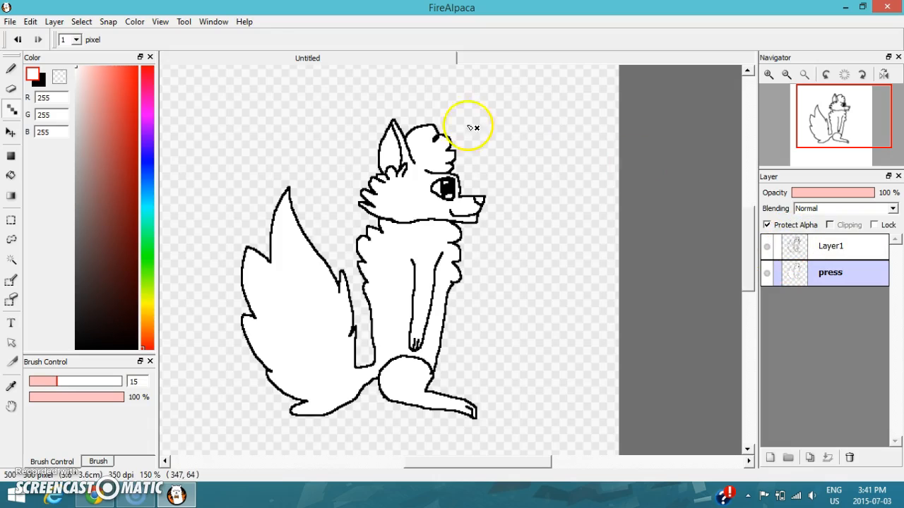
{"action": "left_click", "coordinate": [13, 69]}
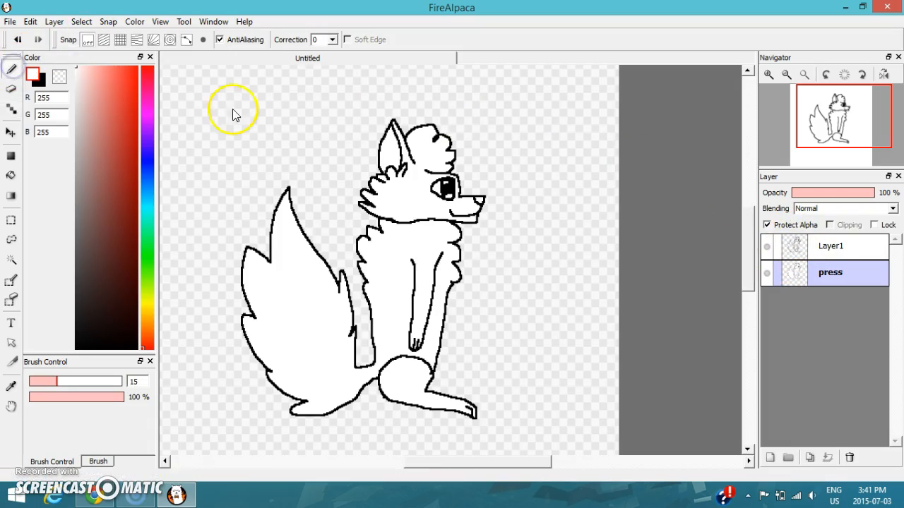
{"action": "left_click", "coordinate": [39, 79]}
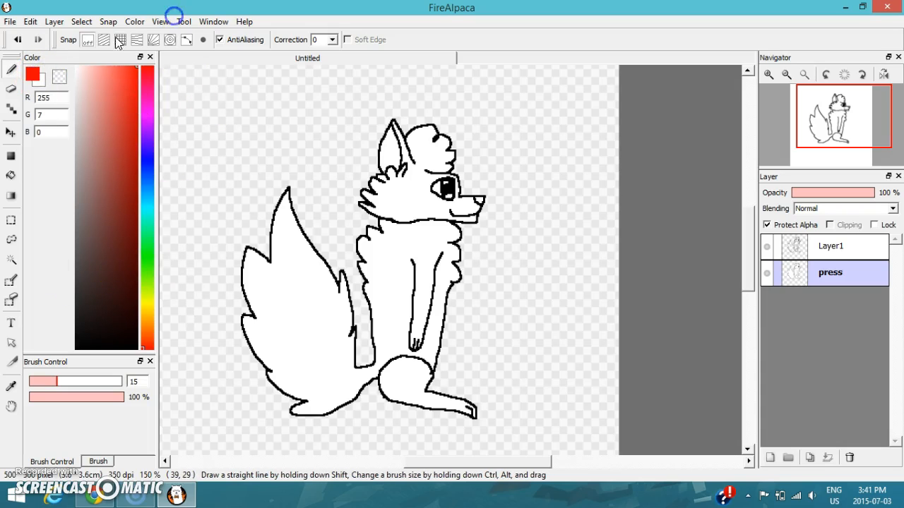
{"action": "mouse_move", "coordinate": [59, 382]}
{"action": "left_mouse_down"}
{"action": "mouse_move", "coordinate": [158, 394]}
{"action": "mouse_move", "coordinate": [218, 417]}
{"action": "left_mouse_up"}
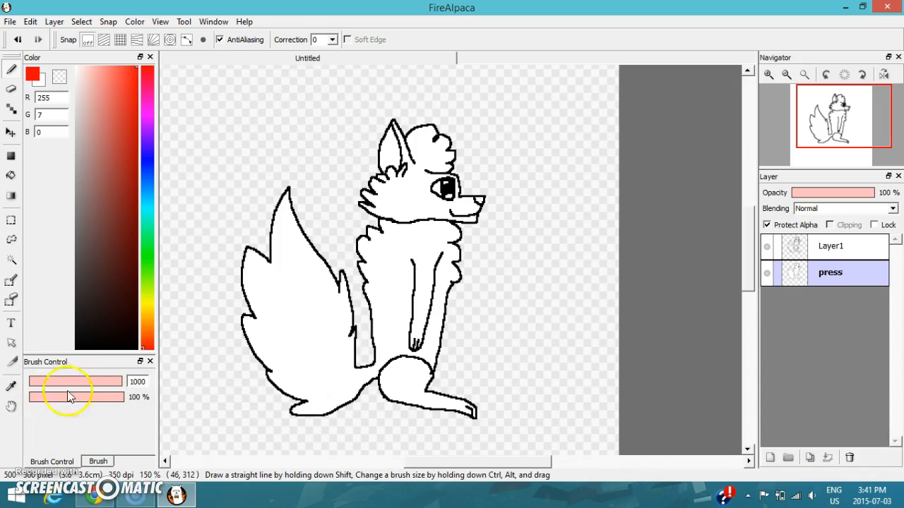
- Paint the whole animal red on the alpha-protected press layer, undoing and redoing the paint once
{"action": "left_click", "coordinate": [459, 227]}
{"action": "left_click_drag", "start_coordinate": [401, 381], "coordinate": [422, 388]}
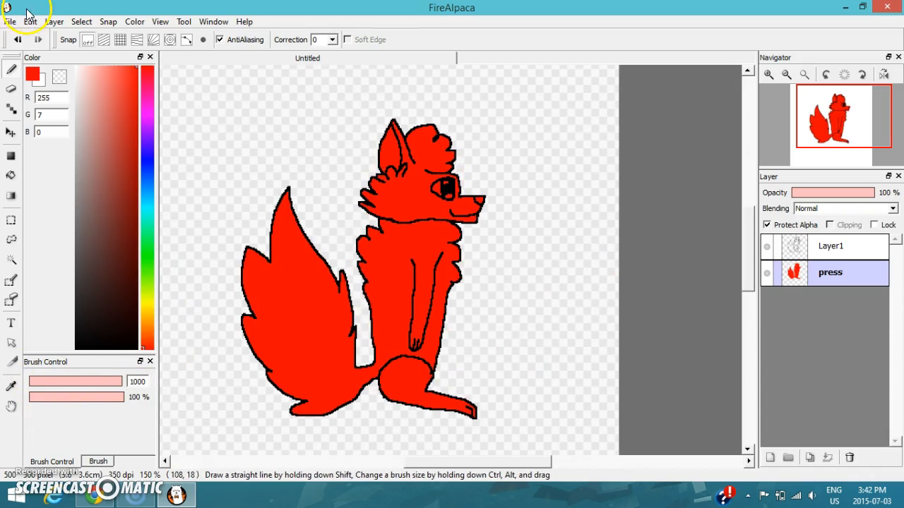
{"action": "left_click", "coordinate": [17, 39]}
{"action": "left_click", "coordinate": [38, 40]}
- Try erasing single pixels of the red artwork with the 1-pixel Dot tool set to the transparent color
{"action": "left_click", "coordinate": [59, 76]}
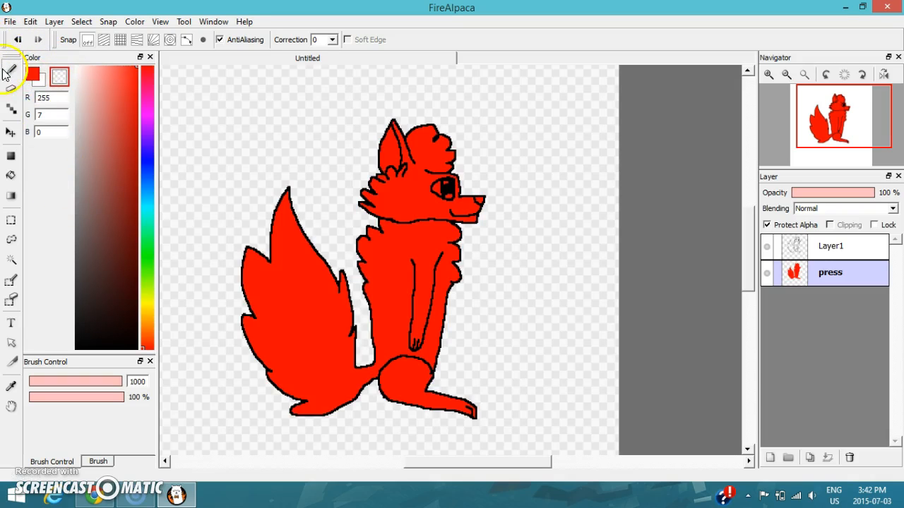
{"action": "left_click", "coordinate": [10, 108]}
{"action": "scroll", "coordinate": [323, 342], "scroll_direction": "up", "scroll_amount": 1}
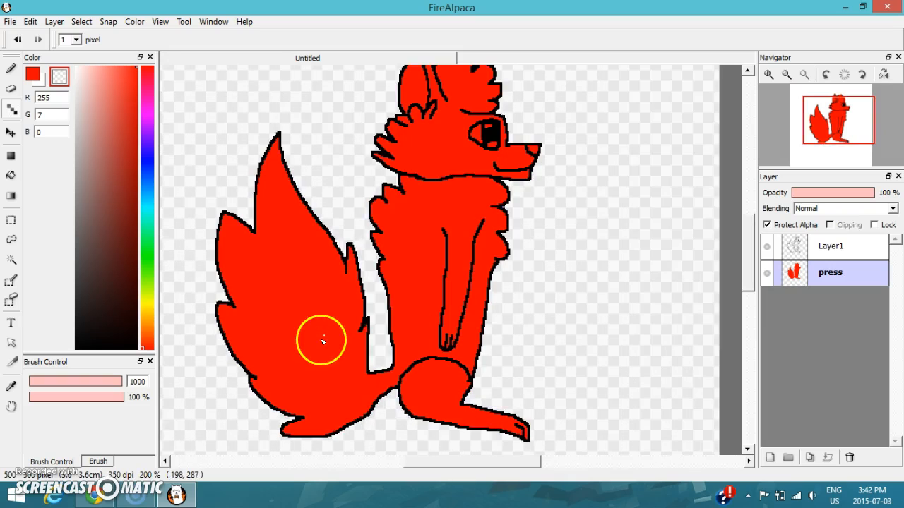
{"action": "scroll", "coordinate": [333, 363], "scroll_direction": "down", "scroll_amount": 1}
{"action": "scroll", "coordinate": [319, 363], "scroll_direction": "up", "scroll_amount": 1}
{"action": "scroll", "coordinate": [312, 344], "scroll_direction": "up", "scroll_amount": 8}
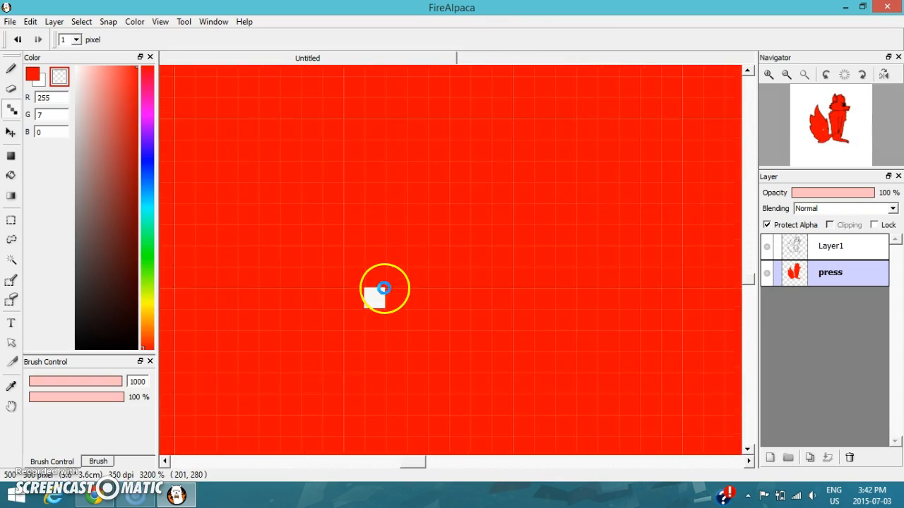
{"action": "scroll", "coordinate": [380, 290], "scroll_direction": "down", "scroll_amount": 10}
{"action": "scroll", "coordinate": [425, 183], "scroll_direction": "up", "scroll_amount": 8}
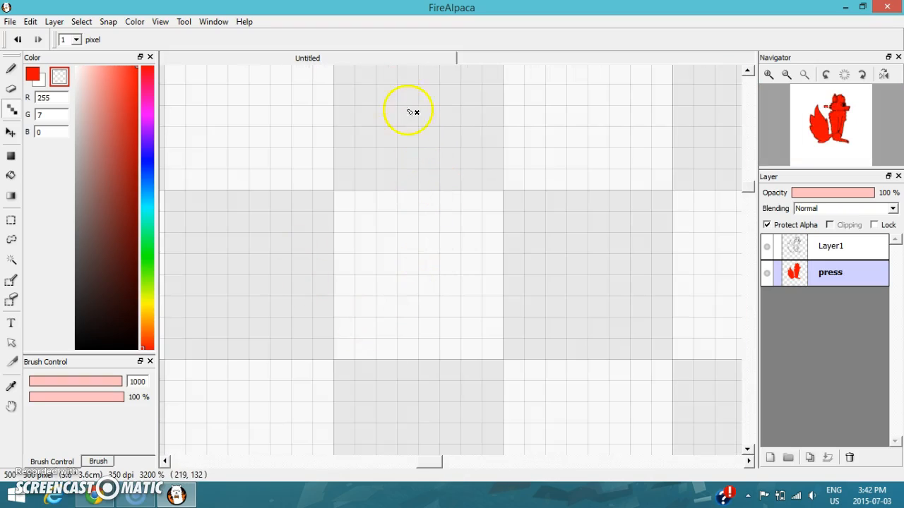
{"action": "scroll", "coordinate": [416, 134], "scroll_direction": "down", "scroll_amount": 8}
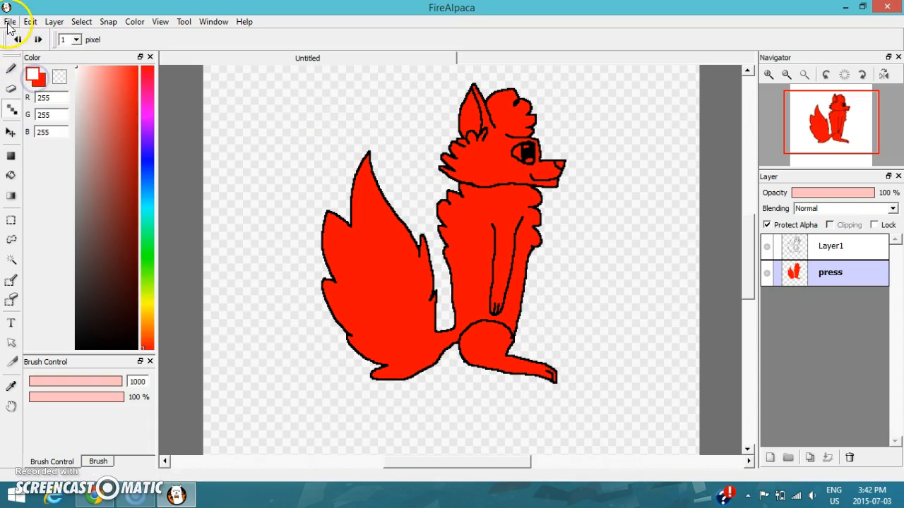
- Undo the red paint on the press layer to restore the white-filled animal
{"action": "left_click", "coordinate": [17, 39]}
{"action": "scroll", "coordinate": [378, 226], "scroll_direction": "down", "scroll_amount": 1}
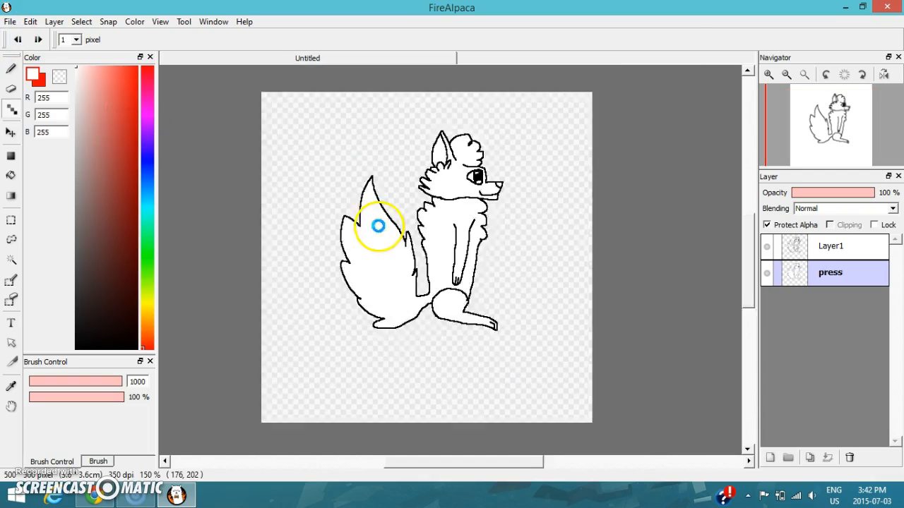
{"action": "scroll", "coordinate": [378, 226], "scroll_direction": "down", "scroll_amount": 2}
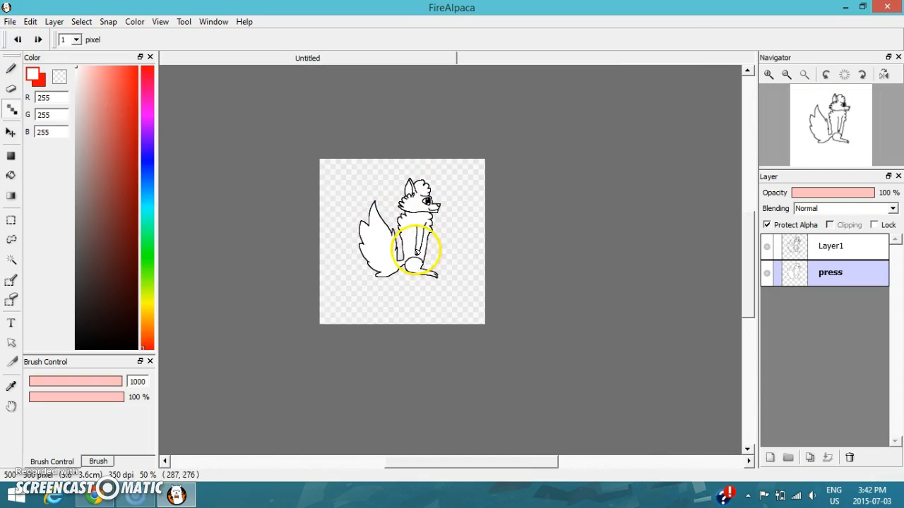
{"action": "scroll", "coordinate": [410, 196], "scroll_direction": "up", "scroll_amount": 2}
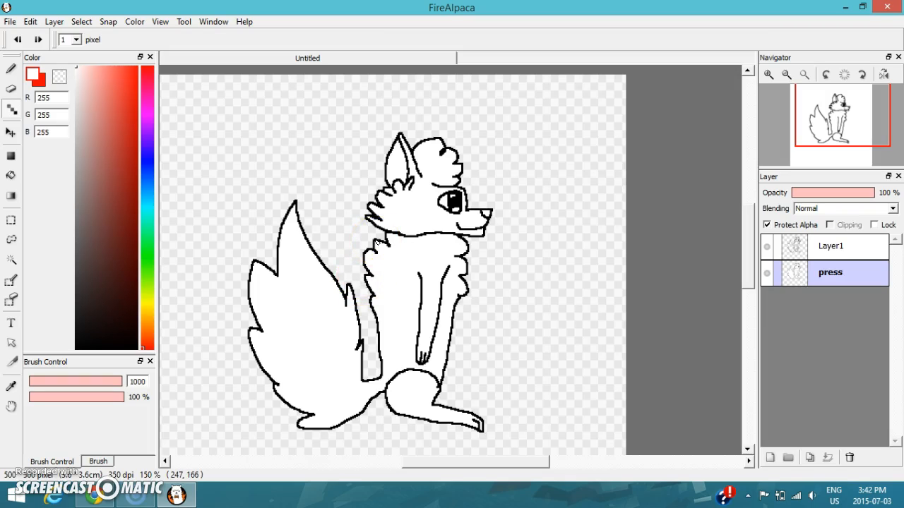
- Show the list of brushes, try the Smudge brush and select the size 50 AirBrush instead
{"action": "left_click", "coordinate": [113, 462]}
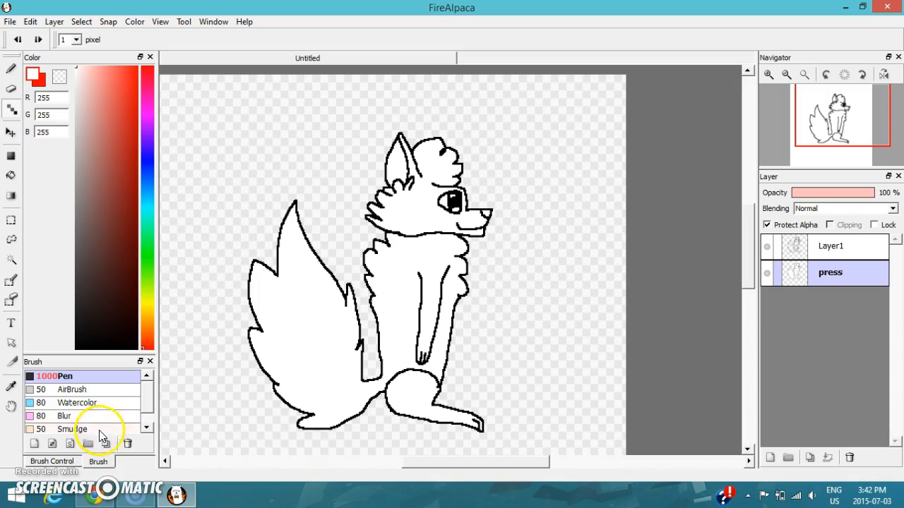
{"action": "scroll", "coordinate": [92, 417], "scroll_direction": "down", "scroll_amount": 1}
{"action": "left_click", "coordinate": [89, 415]}
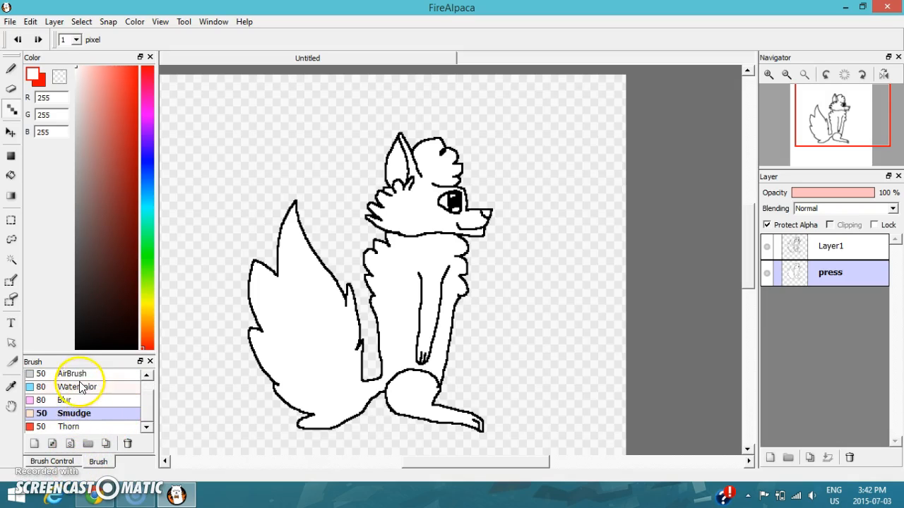
{"action": "scroll", "coordinate": [88, 399], "scroll_direction": "up", "scroll_amount": 1}
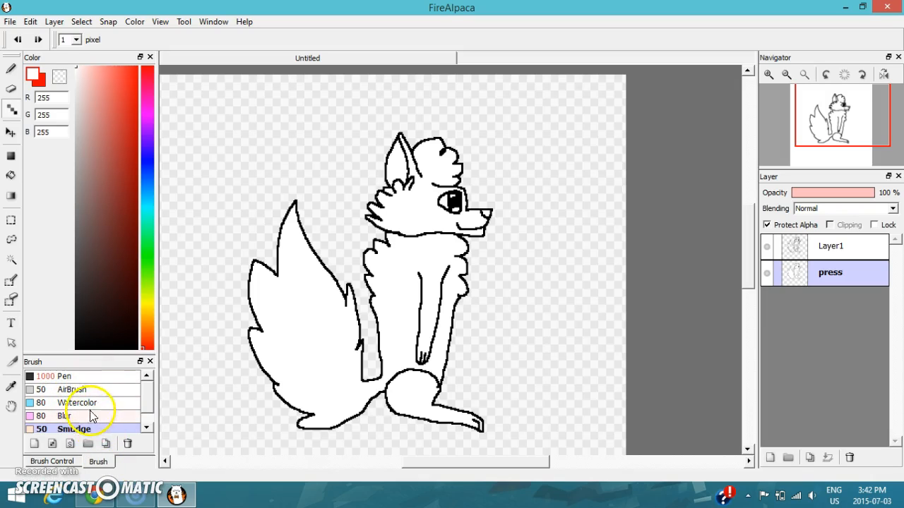
{"action": "left_click", "coordinate": [81, 390]}
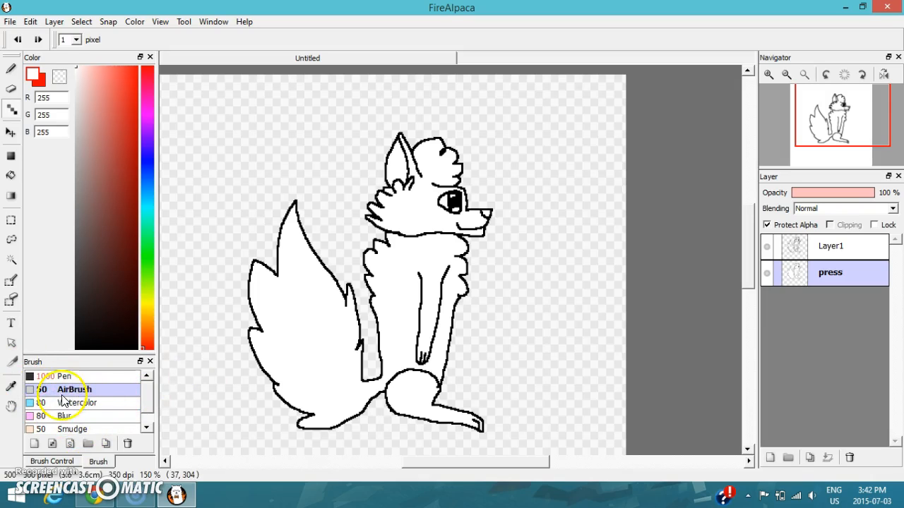
- Set the AirBrush size to 11.9 and choose light gray (RGB 203, 203, 203) as the color
{"action": "left_click", "coordinate": [64, 466]}
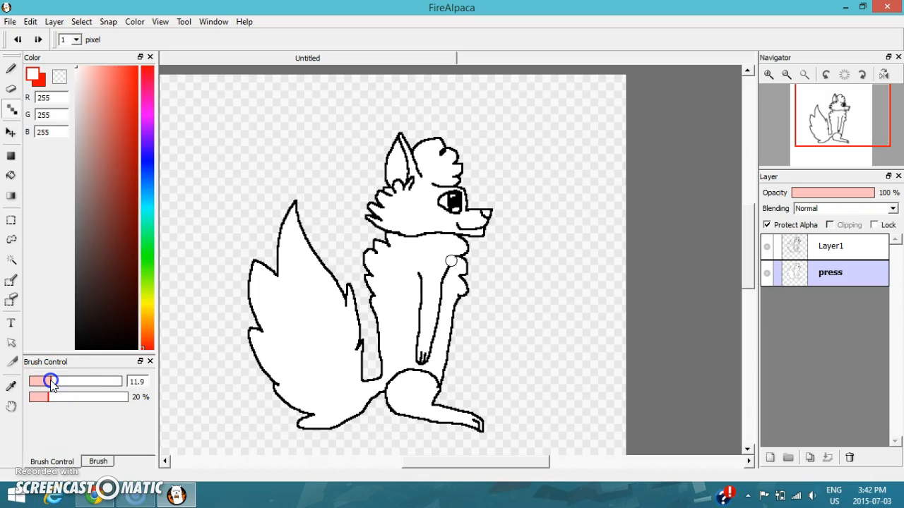
{"action": "scroll", "coordinate": [371, 245], "scroll_direction": "up", "scroll_amount": 5}
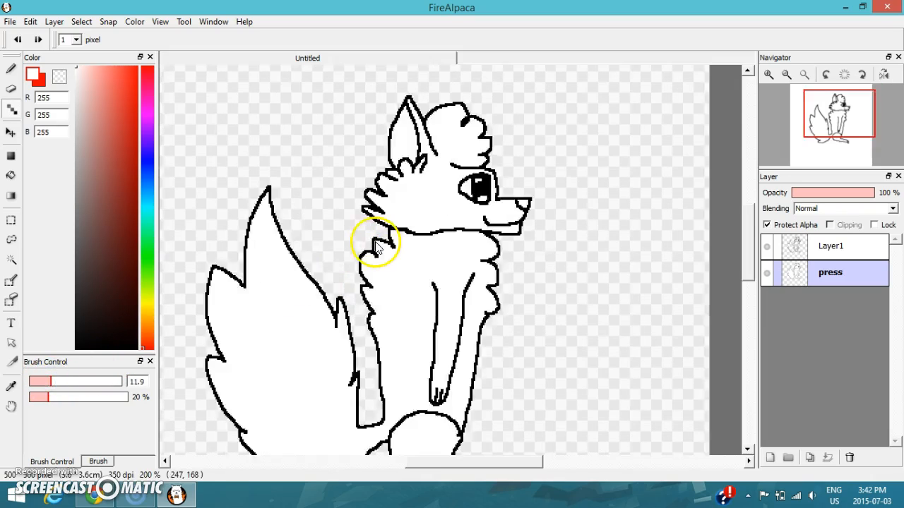
{"action": "left_click_drag", "start_coordinate": [435, 229], "coordinate": [455, 220]}
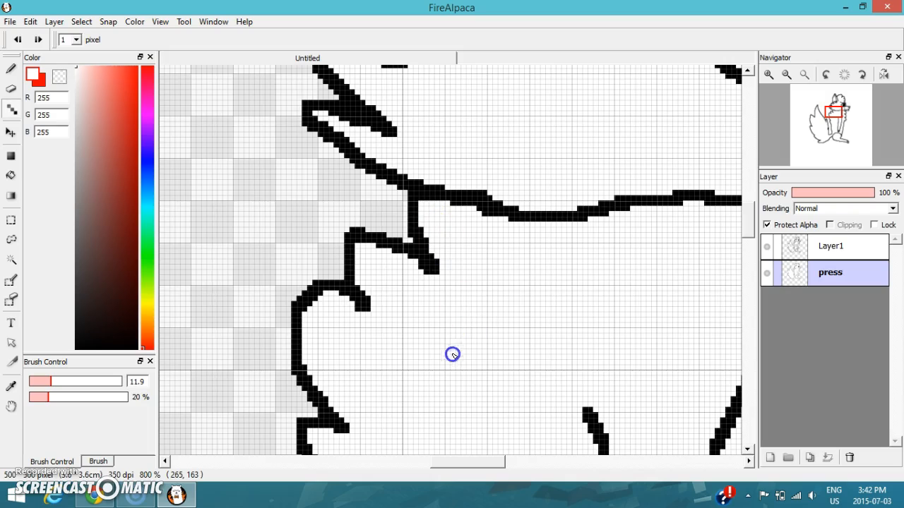
{"action": "left_click_drag", "start_coordinate": [81, 103], "coordinate": [69, 136]}
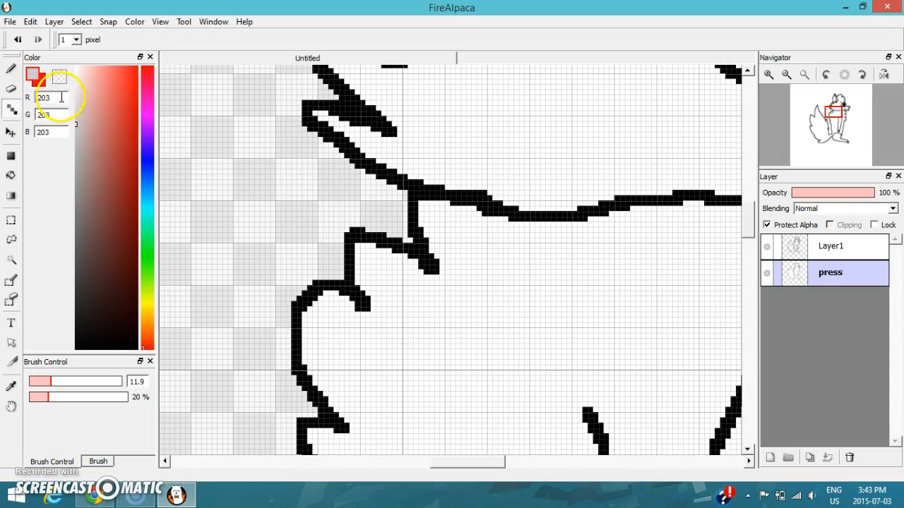
- Swap the two color swatches and set the red one to RGB 203, 203, 203 as well
{"action": "left_click", "coordinate": [34, 83]}
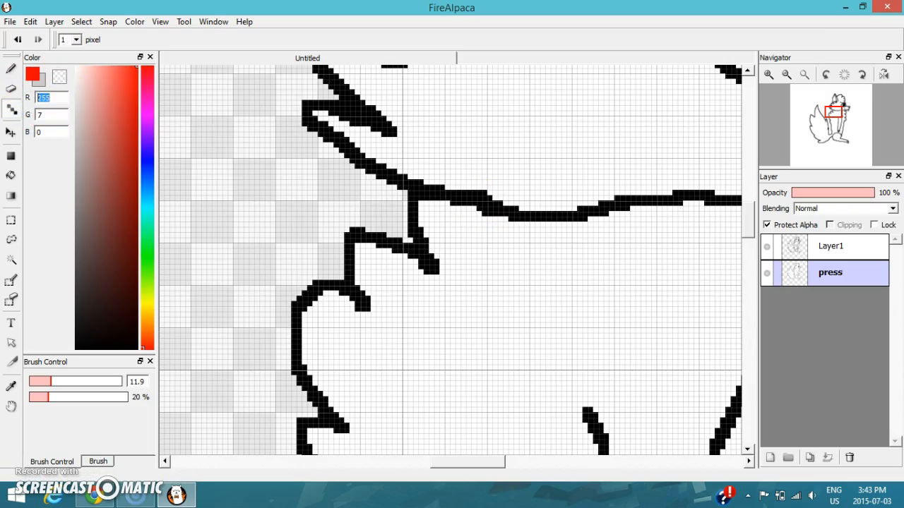
{"action": "type", "text": "203"}
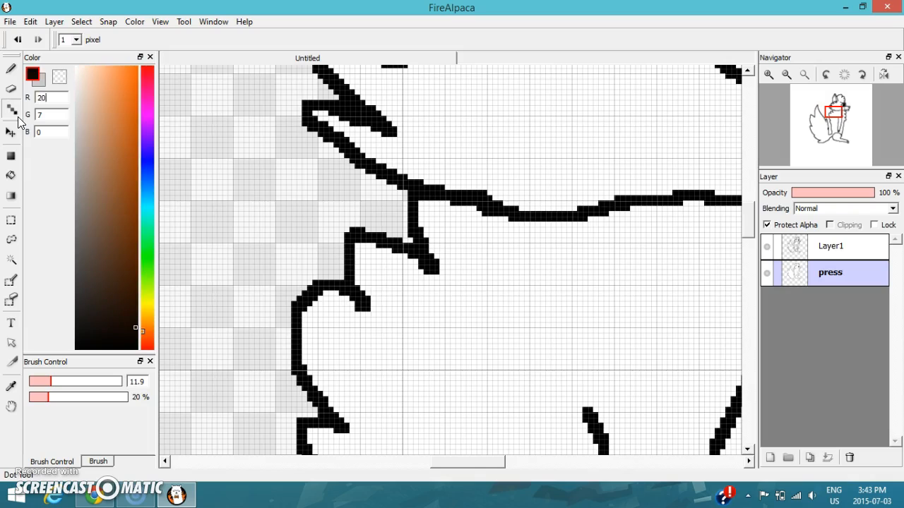
{"action": "left_click", "coordinate": [63, 112]}
{"action": "type", "text": "203"}
{"action": "left_click", "coordinate": [63, 133]}
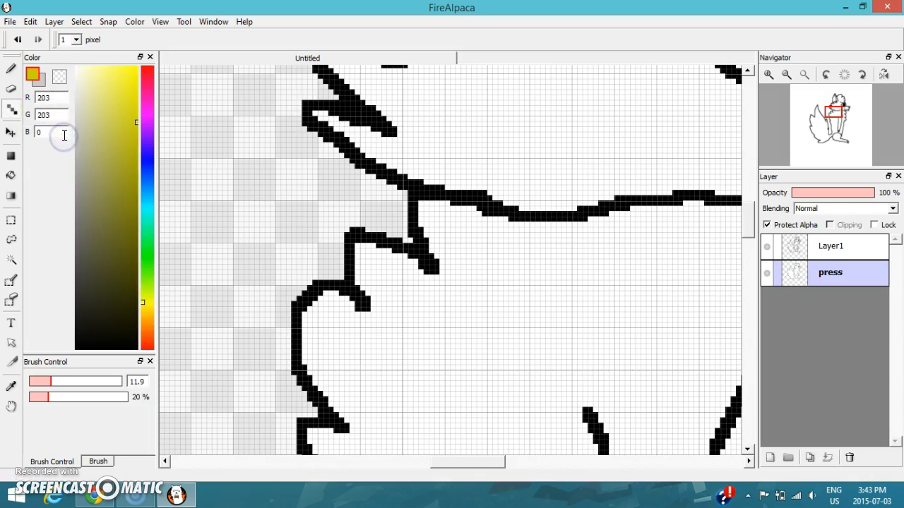
{"action": "type", "text": "203"}
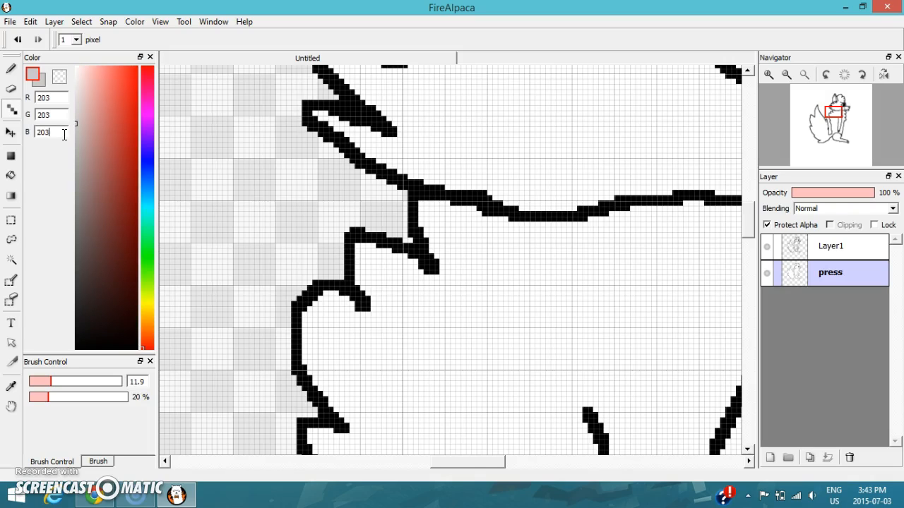
{"action": "left_click", "coordinate": [40, 76]}
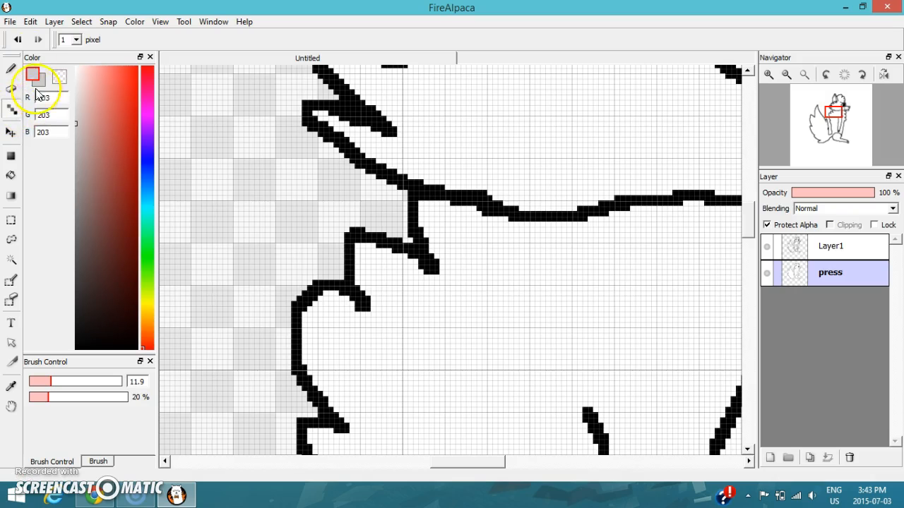
- Switch to the Brush tool and airbrush soft gray shading along the neck fur and down the upper back
{"action": "scroll", "coordinate": [478, 313], "scroll_direction": "down", "scroll_amount": 5}
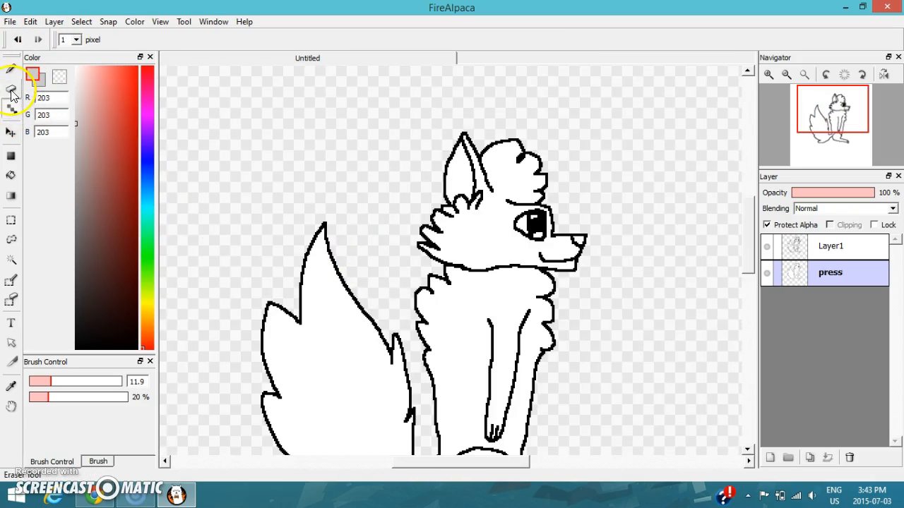
{"action": "left_click", "coordinate": [10, 69]}
{"action": "scroll", "coordinate": [494, 299], "scroll_direction": "up", "scroll_amount": 5}
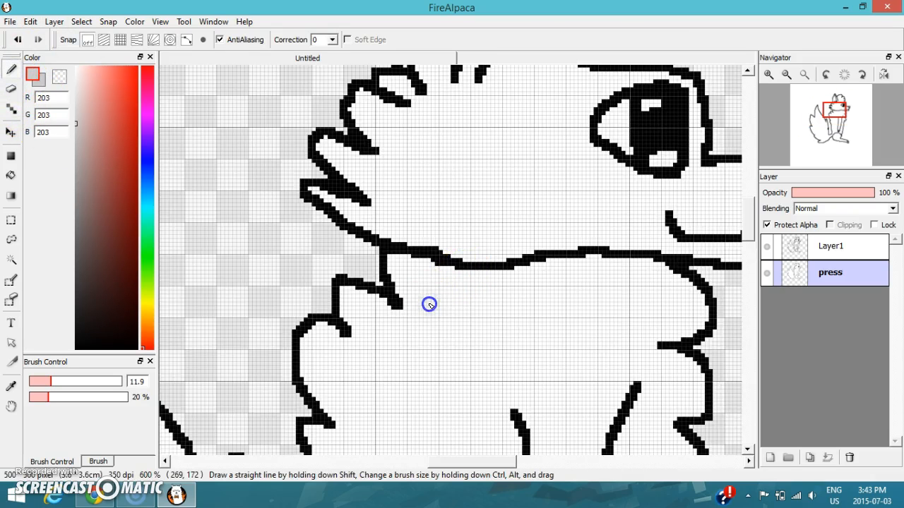
{"action": "left_click", "coordinate": [373, 289]}
{"action": "mouse_move", "coordinate": [373, 290]}
{"action": "left_mouse_down"}
{"action": "mouse_move", "coordinate": [390, 325]}
{"action": "mouse_move", "coordinate": [318, 266]}
{"action": "mouse_move", "coordinate": [351, 346]}
{"action": "mouse_move", "coordinate": [348, 327]}
{"action": "mouse_move", "coordinate": [372, 337]}
{"action": "mouse_move", "coordinate": [343, 281]}
{"action": "mouse_move", "coordinate": [361, 343]}
{"action": "mouse_move", "coordinate": [306, 335]}
{"action": "mouse_move", "coordinate": [384, 370]}
{"action": "mouse_move", "coordinate": [319, 313]}
{"action": "mouse_move", "coordinate": [326, 382]}
{"action": "mouse_move", "coordinate": [304, 334]}
{"action": "mouse_move", "coordinate": [328, 441]}
{"action": "mouse_move", "coordinate": [311, 379]}
{"action": "mouse_move", "coordinate": [330, 432]}
{"action": "left_mouse_up"}
{"action": "scroll", "coordinate": [315, 291], "scroll_direction": "down", "scroll_amount": 5}
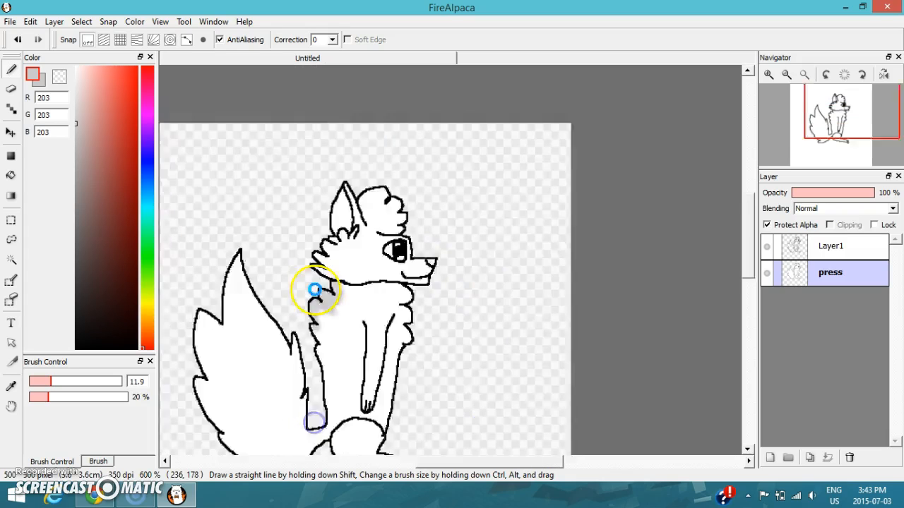
{"action": "scroll", "coordinate": [318, 324], "scroll_direction": "up", "scroll_amount": 3}
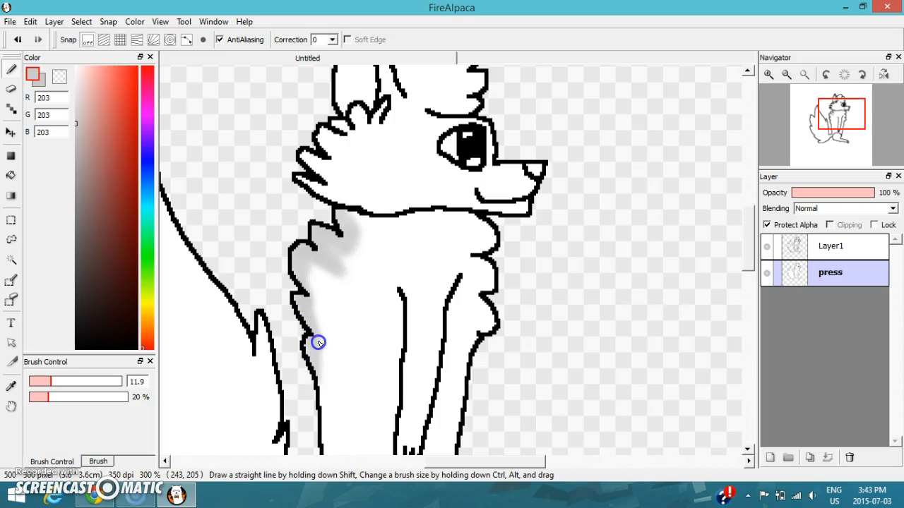
{"action": "scroll", "coordinate": [317, 354], "scroll_direction": "up", "scroll_amount": 7}
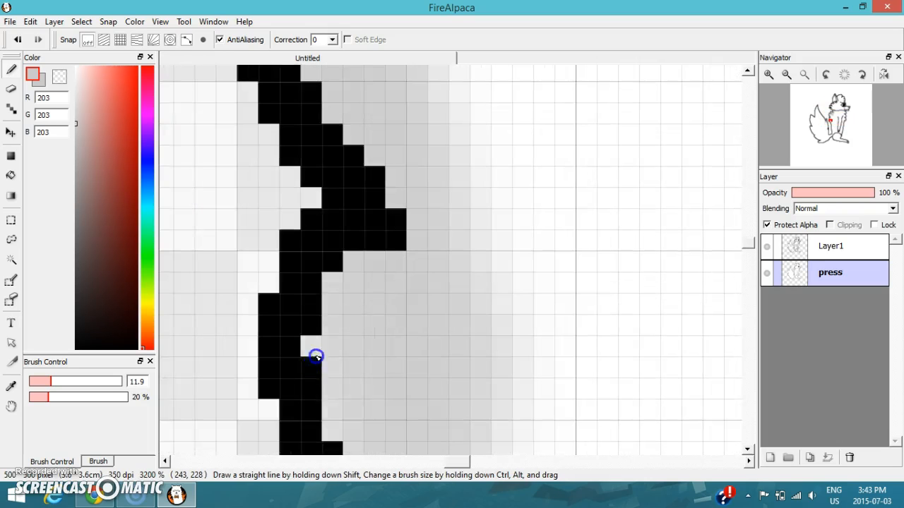
{"action": "scroll", "coordinate": [291, 275], "scroll_direction": "down", "scroll_amount": 7}
{"action": "scroll", "coordinate": [308, 233], "scroll_direction": "up", "scroll_amount": 4}
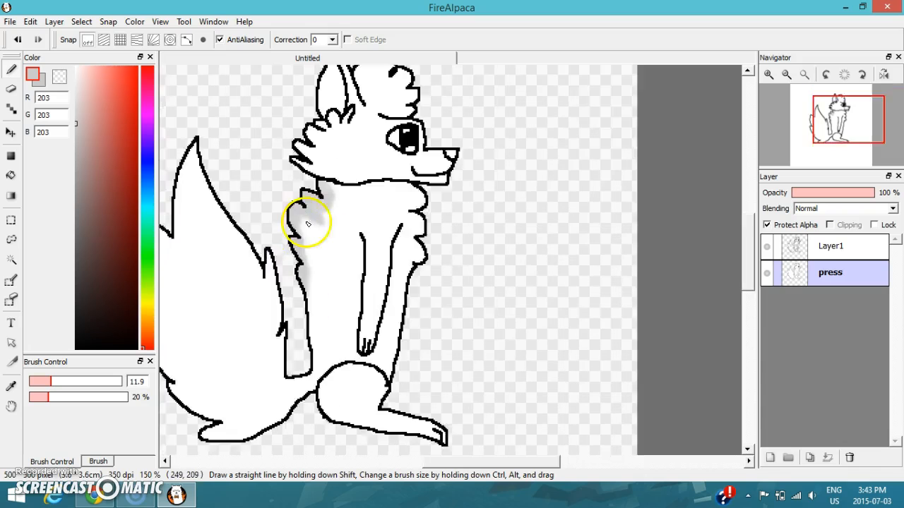
{"action": "scroll", "coordinate": [322, 219], "scroll_direction": "up", "scroll_amount": 1}
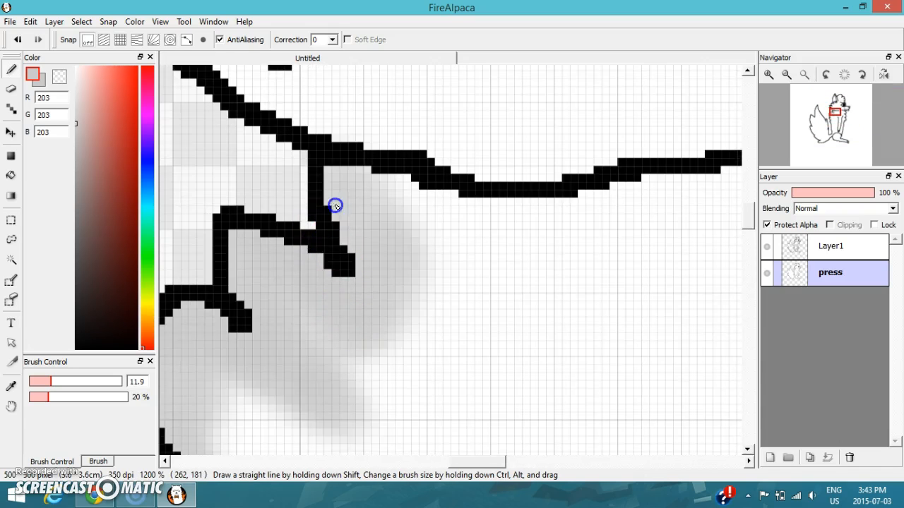
{"action": "scroll", "coordinate": [339, 164], "scroll_direction": "down", "scroll_amount": 7}
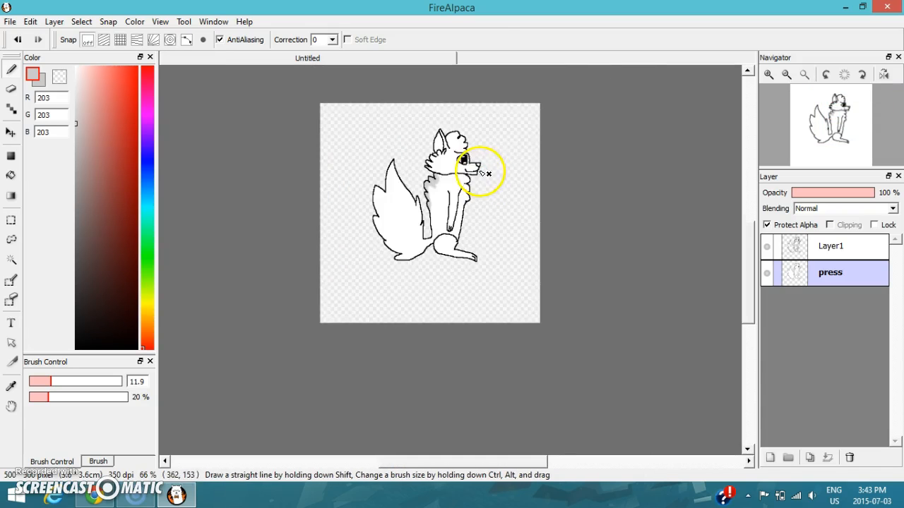
- Airbrush gray shading along the back edge of the ear and in the hair tuft beside the ear
{"action": "scroll", "coordinate": [499, 121], "scroll_direction": "up", "scroll_amount": 3}
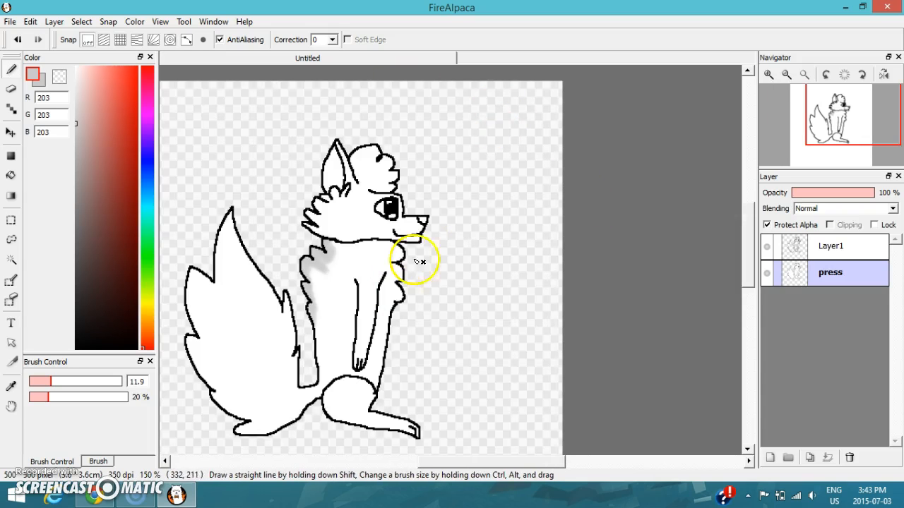
{"action": "scroll", "coordinate": [394, 147], "scroll_direction": "up", "scroll_amount": 3}
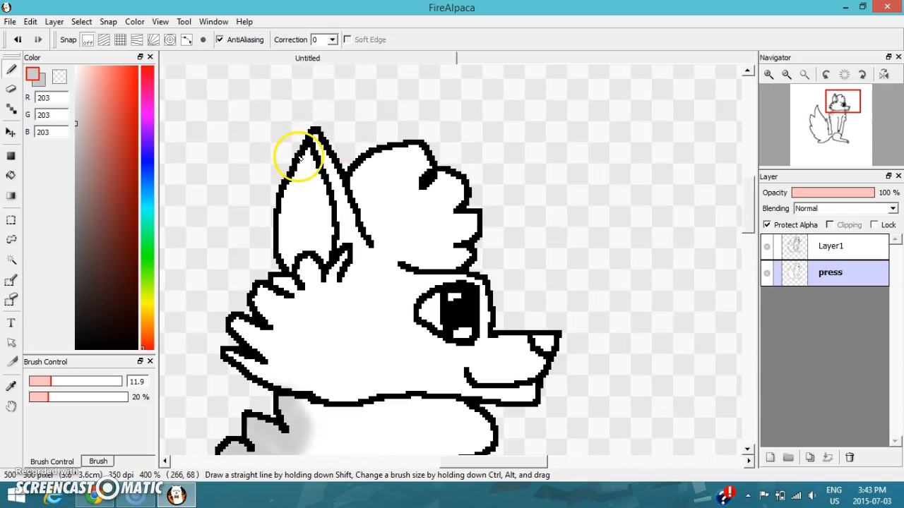
{"action": "mouse_move", "coordinate": [286, 195]}
{"action": "left_mouse_down"}
{"action": "mouse_move", "coordinate": [295, 256]}
{"action": "mouse_move", "coordinate": [280, 209]}
{"action": "left_mouse_up"}
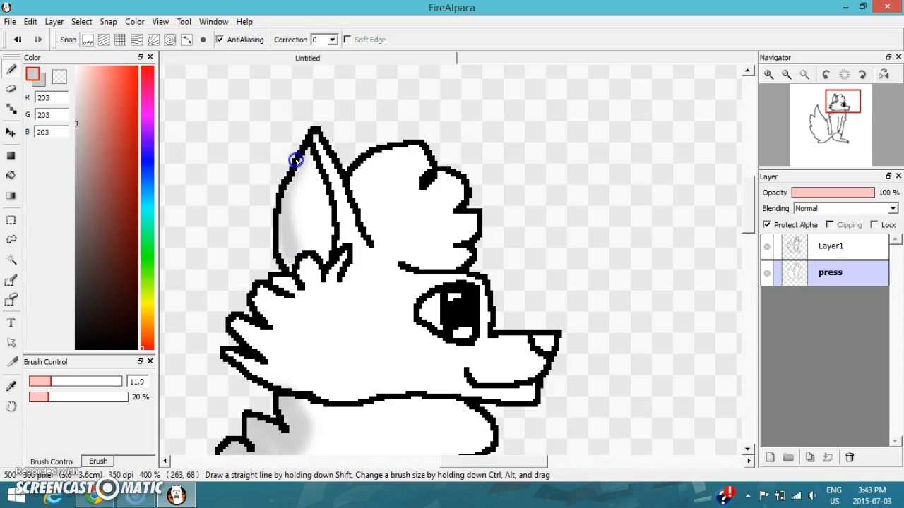
{"action": "scroll", "coordinate": [366, 236], "scroll_direction": "up", "scroll_amount": 1}
{"action": "left_click_drag", "start_coordinate": [369, 247], "coordinate": [353, 136]}
{"action": "left_click_drag", "start_coordinate": [362, 244], "coordinate": [368, 237]}
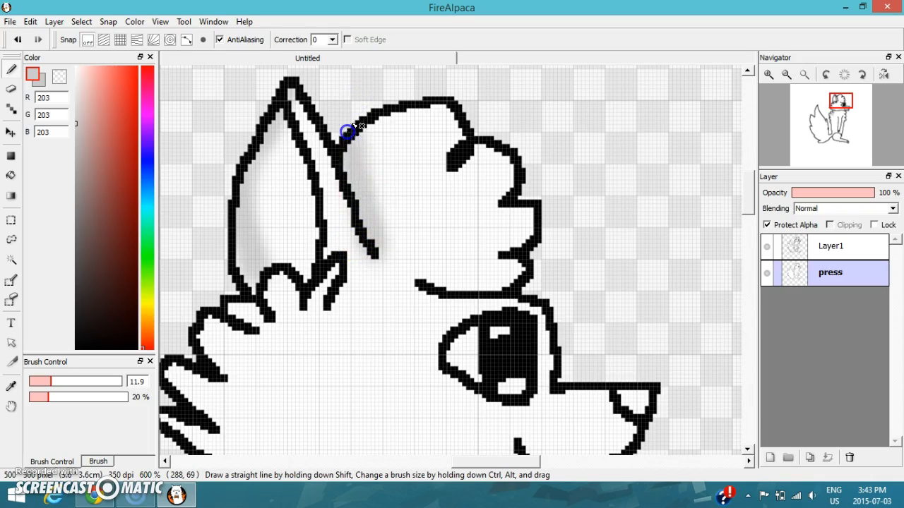
{"action": "scroll", "coordinate": [352, 138], "scroll_direction": "down", "scroll_amount": 4}
- Airbrush gray shading on the white of the eye and along the underside of the jaw
{"action": "scroll", "coordinate": [374, 180], "scroll_direction": "up", "scroll_amount": 5}
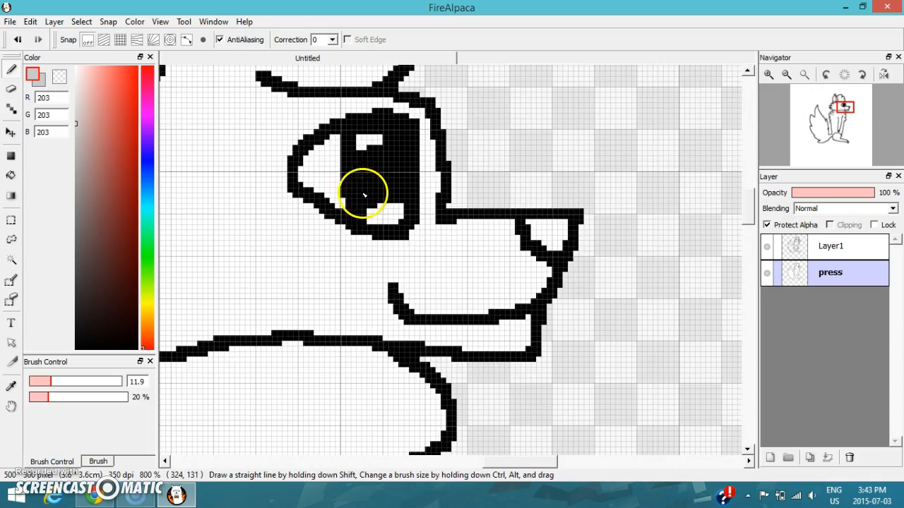
{"action": "scroll", "coordinate": [438, 191], "scroll_direction": "down", "scroll_amount": 4}
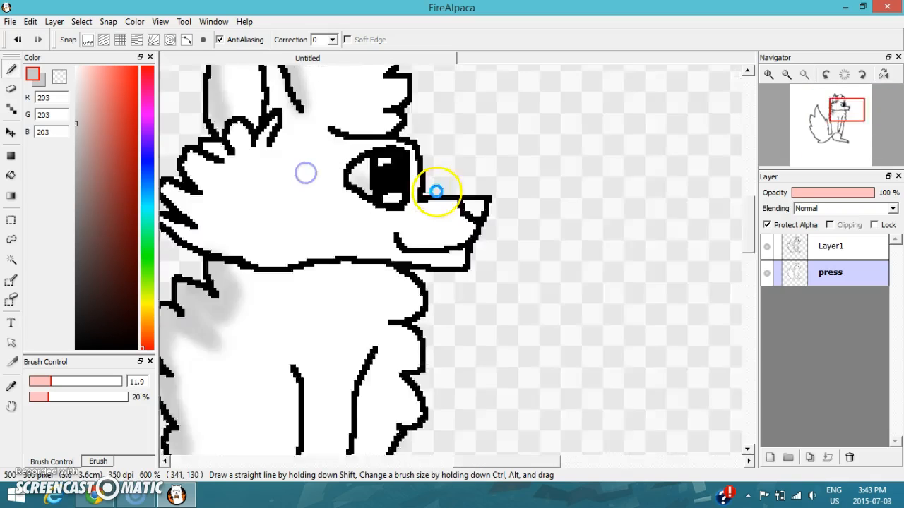
{"action": "scroll", "coordinate": [452, 226], "scroll_direction": "up", "scroll_amount": 3}
{"action": "scroll", "coordinate": [443, 236], "scroll_direction": "up", "scroll_amount": 2}
{"action": "mouse_move", "coordinate": [446, 236]}
{"action": "left_mouse_down"}
{"action": "mouse_move", "coordinate": [404, 239]}
{"action": "mouse_move", "coordinate": [395, 236]}
{"action": "mouse_move", "coordinate": [408, 228]}
{"action": "mouse_move", "coordinate": [369, 221]}
{"action": "mouse_move", "coordinate": [279, 221]}
{"action": "mouse_move", "coordinate": [147, 237]}
{"action": "left_mouse_up"}
{"action": "scroll", "coordinate": [523, 308], "scroll_direction": "down", "scroll_amount": 4}
- Airbrush gray shading into the cheek fur tufts from the jaw up to the base of the ear
{"action": "scroll", "coordinate": [406, 264], "scroll_direction": "up", "scroll_amount": 5}
{"action": "mouse_move", "coordinate": [380, 304]}
{"action": "left_mouse_down"}
{"action": "mouse_move", "coordinate": [276, 262]}
{"action": "mouse_move", "coordinate": [403, 301]}
{"action": "mouse_move", "coordinate": [274, 196]}
{"action": "mouse_move", "coordinate": [358, 255]}
{"action": "mouse_move", "coordinate": [329, 207]}
{"action": "mouse_move", "coordinate": [354, 210]}
{"action": "mouse_move", "coordinate": [300, 154]}
{"action": "left_mouse_up"}
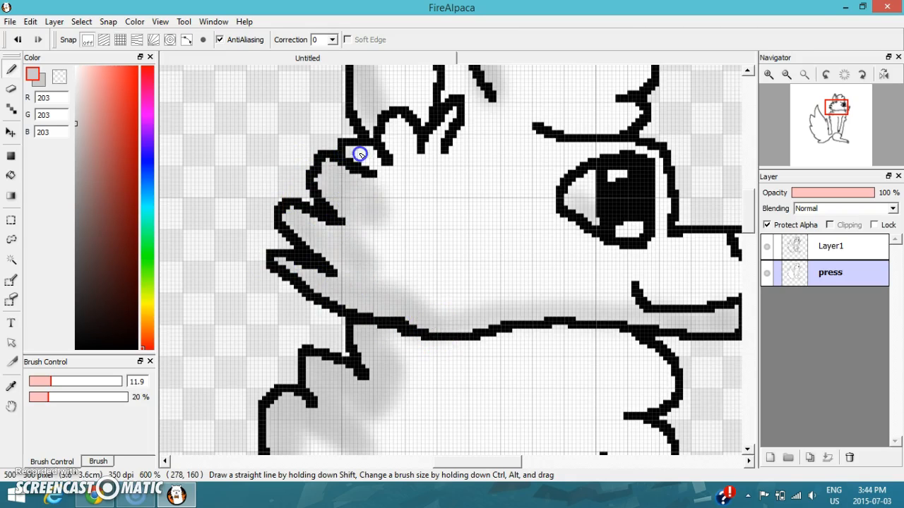
{"action": "left_click_drag", "start_coordinate": [393, 168], "coordinate": [401, 123]}
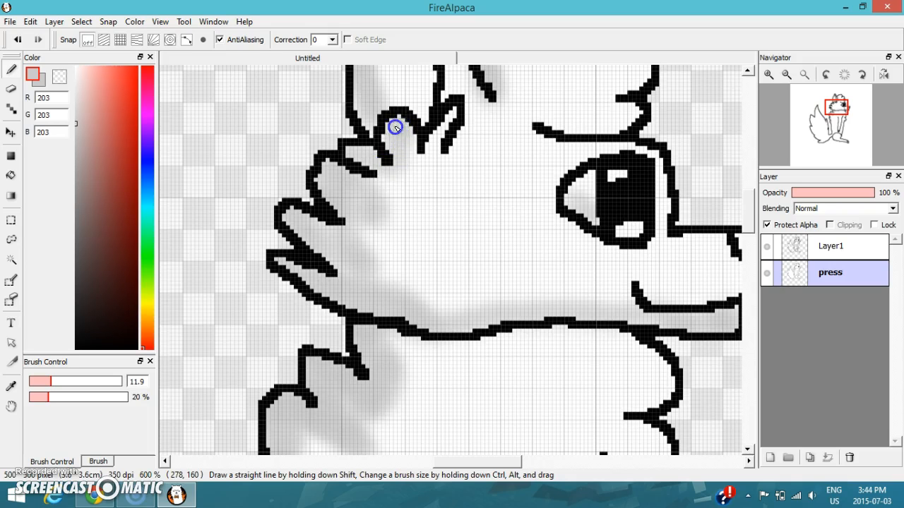
- Try airbrushing gray shading on the chest fur below the chin and beside the front leg
{"action": "scroll", "coordinate": [395, 127], "scroll_direction": "down", "scroll_amount": 5}
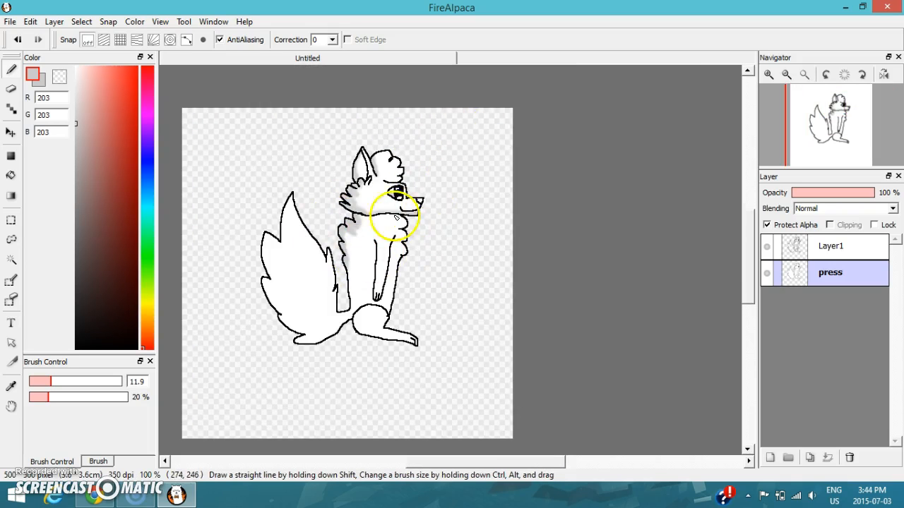
{"action": "scroll", "coordinate": [353, 272], "scroll_direction": "down", "scroll_amount": 1}
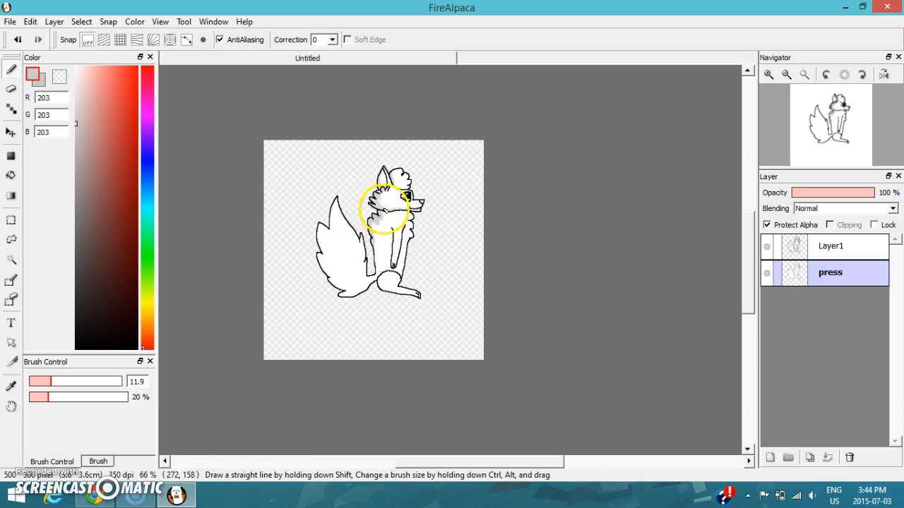
{"action": "scroll", "coordinate": [385, 210], "scroll_direction": "up", "scroll_amount": 3}
{"action": "scroll", "coordinate": [368, 219], "scroll_direction": "down", "scroll_amount": 2}
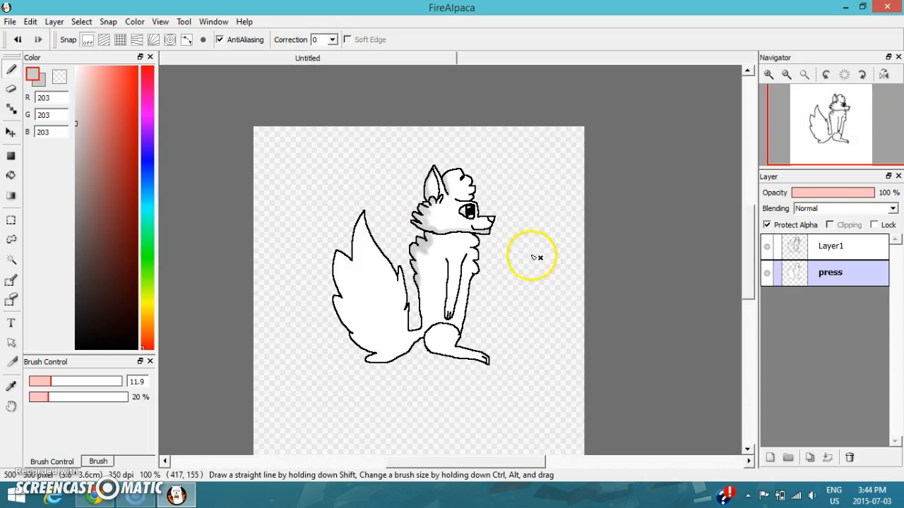
{"action": "scroll", "coordinate": [466, 239], "scroll_direction": "up", "scroll_amount": 5}
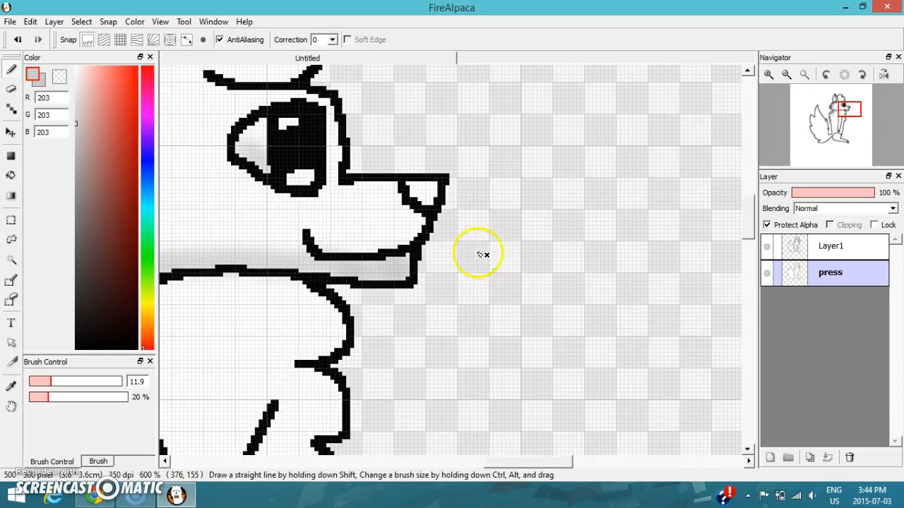
{"action": "scroll", "coordinate": [478, 255], "scroll_direction": "down", "scroll_amount": 4}
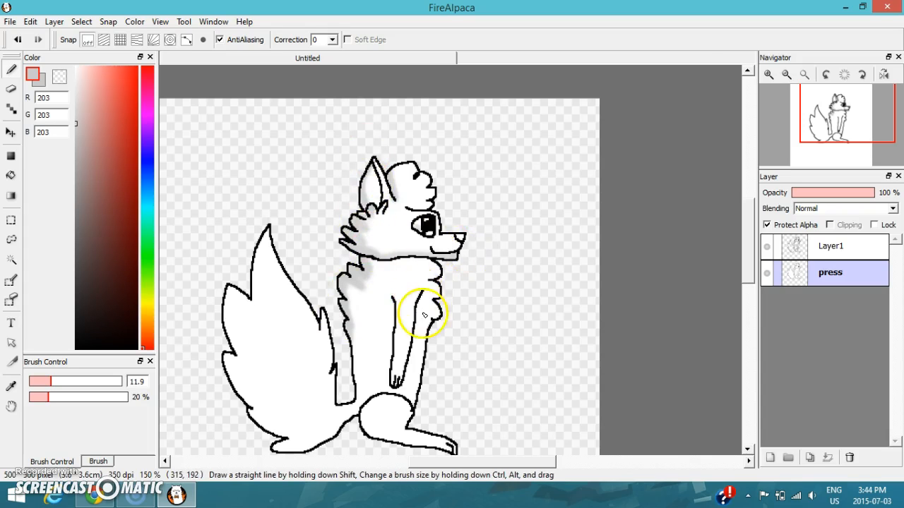
{"action": "scroll", "coordinate": [424, 315], "scroll_direction": "up", "scroll_amount": 2}
{"action": "left_click_drag", "start_coordinate": [419, 247], "coordinate": [427, 297]}
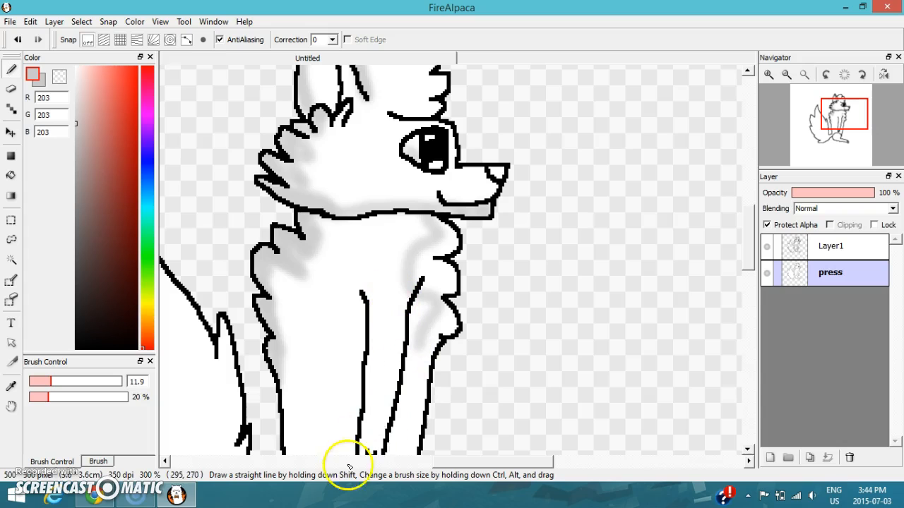
- Undo the gray shading on the chest fur
{"action": "scroll", "coordinate": [494, 148], "scroll_direction": "up", "scroll_amount": 1}
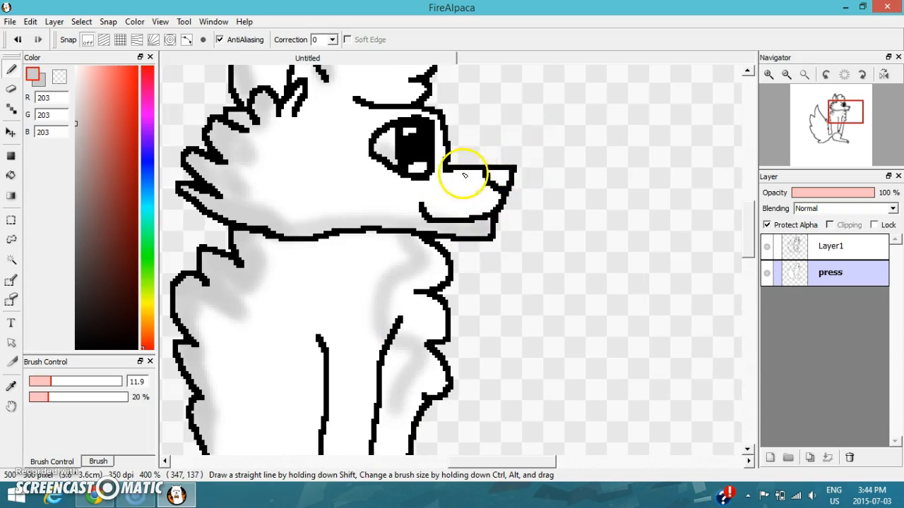
{"action": "scroll", "coordinate": [594, 220], "scroll_direction": "down", "scroll_amount": 1}
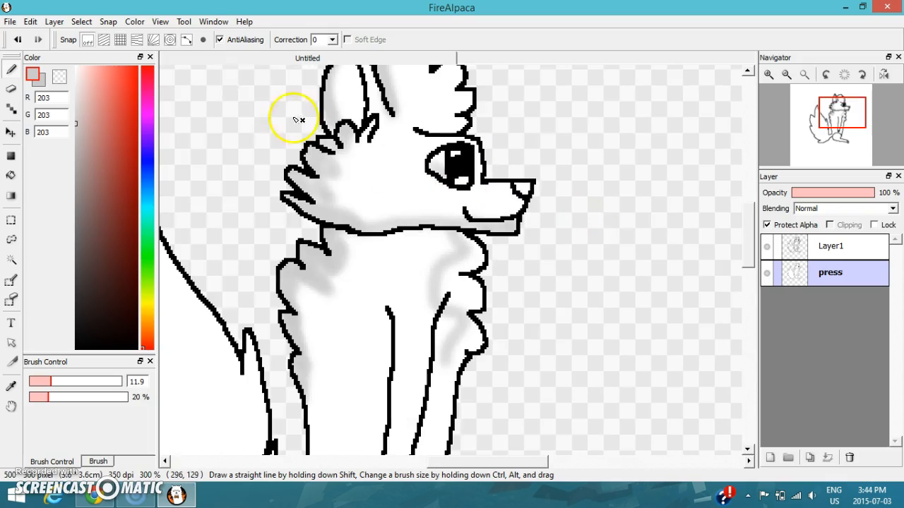
{"action": "left_click", "coordinate": [19, 41]}
{"action": "scroll", "coordinate": [494, 212], "scroll_direction": "down", "scroll_amount": 2}
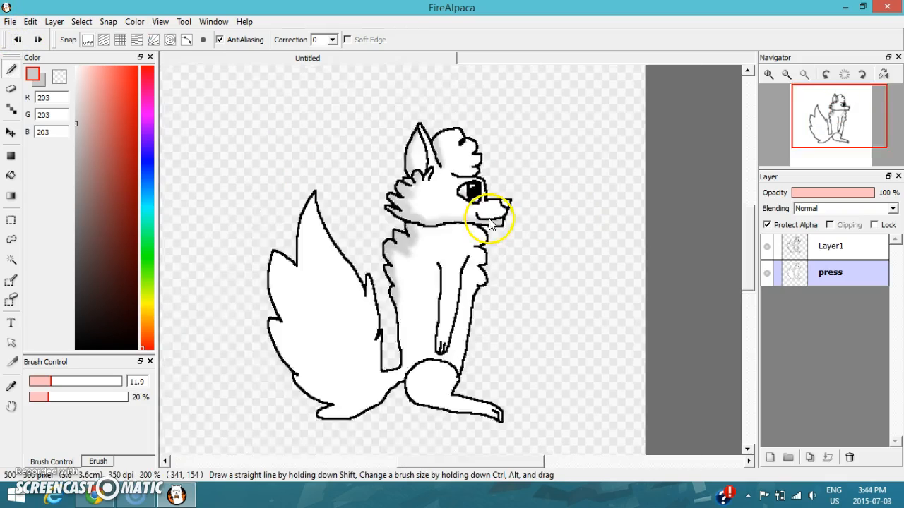
{"action": "scroll", "coordinate": [423, 328], "scroll_direction": "up", "scroll_amount": 3}
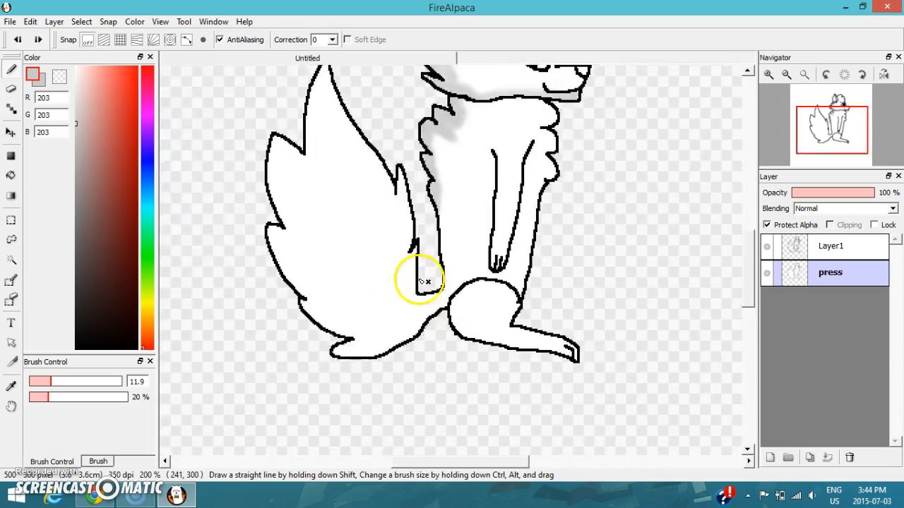
- Airbrush soft gray shading down the rear edge of the near front leg to the paw
{"action": "scroll", "coordinate": [409, 265], "scroll_direction": "down", "scroll_amount": 3}
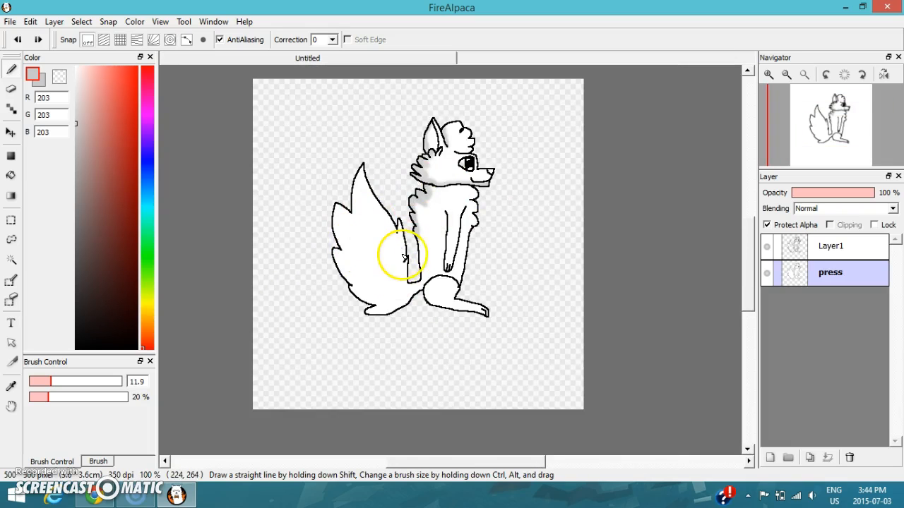
{"action": "scroll", "coordinate": [403, 259], "scroll_direction": "up", "scroll_amount": 1}
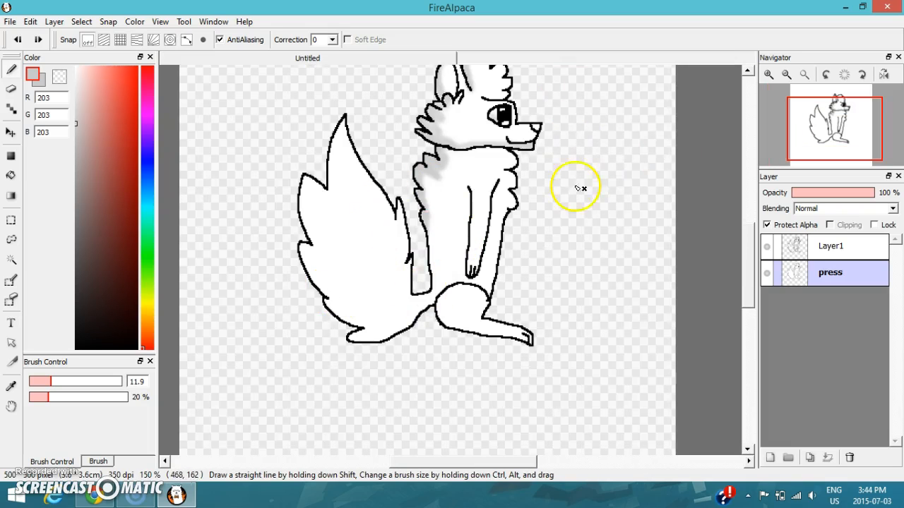
{"action": "scroll", "coordinate": [473, 272], "scroll_direction": "up", "scroll_amount": 4}
{"action": "scroll", "coordinate": [295, 347], "scroll_direction": "down", "scroll_amount": 4}
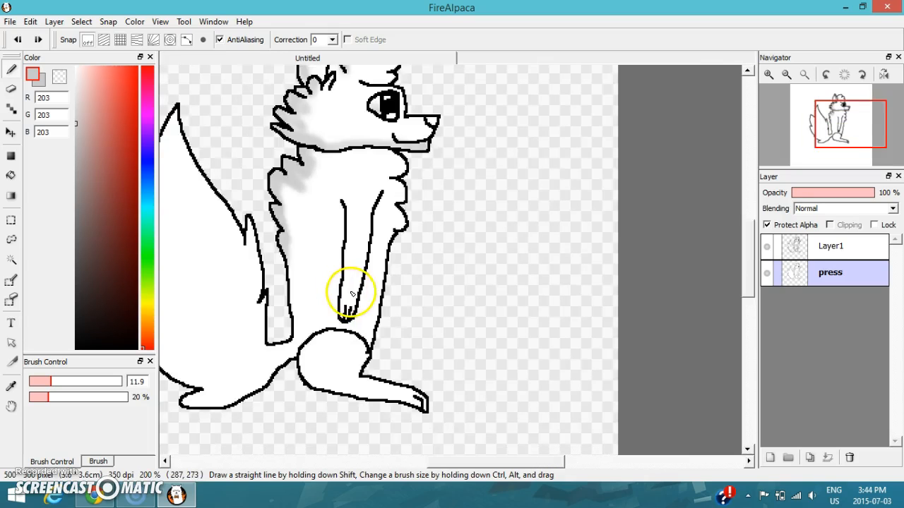
{"action": "scroll", "coordinate": [353, 262], "scroll_direction": "up", "scroll_amount": 2}
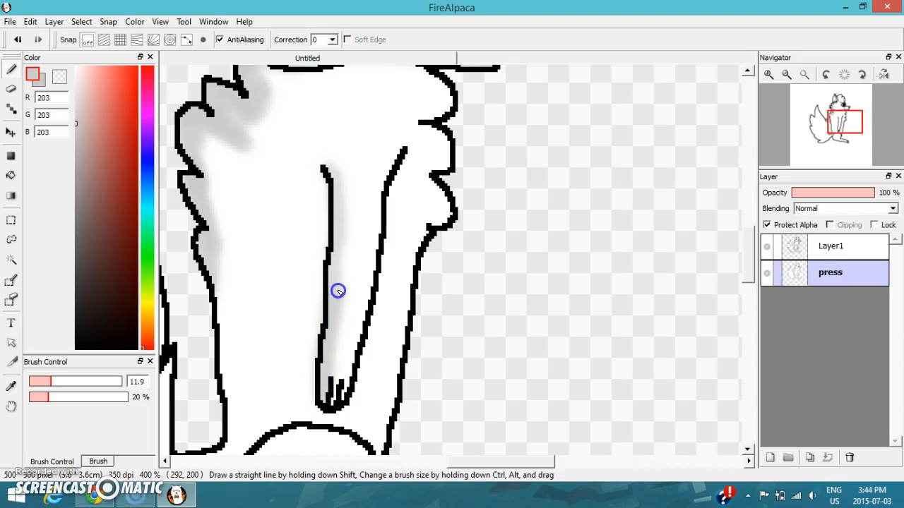
{"action": "scroll", "coordinate": [335, 170], "scroll_direction": "down", "scroll_amount": 5}
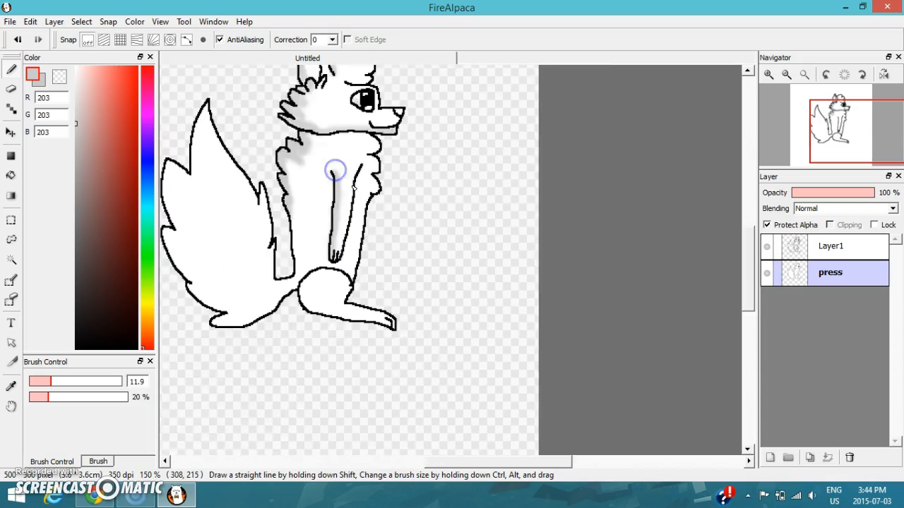
- Airbrush gray shading along the underside of the hind foot and up the rear curve of the thigh
{"action": "scroll", "coordinate": [408, 247], "scroll_direction": "up", "scroll_amount": 4}
{"action": "scroll", "coordinate": [334, 170], "scroll_direction": "up", "scroll_amount": 2}
{"action": "left_click_drag", "start_coordinate": [329, 137], "coordinate": [326, 291]}
{"action": "mouse_move", "coordinate": [665, 353]}
{"action": "left_mouse_down"}
{"action": "mouse_move", "coordinate": [588, 321]}
{"action": "mouse_move", "coordinate": [563, 332]}
{"action": "mouse_move", "coordinate": [625, 350]}
{"action": "mouse_move", "coordinate": [559, 310]}
{"action": "mouse_move", "coordinate": [387, 287]}
{"action": "mouse_move", "coordinate": [415, 307]}
{"action": "mouse_move", "coordinate": [548, 326]}
{"action": "mouse_move", "coordinate": [322, 275]}
{"action": "left_mouse_up"}
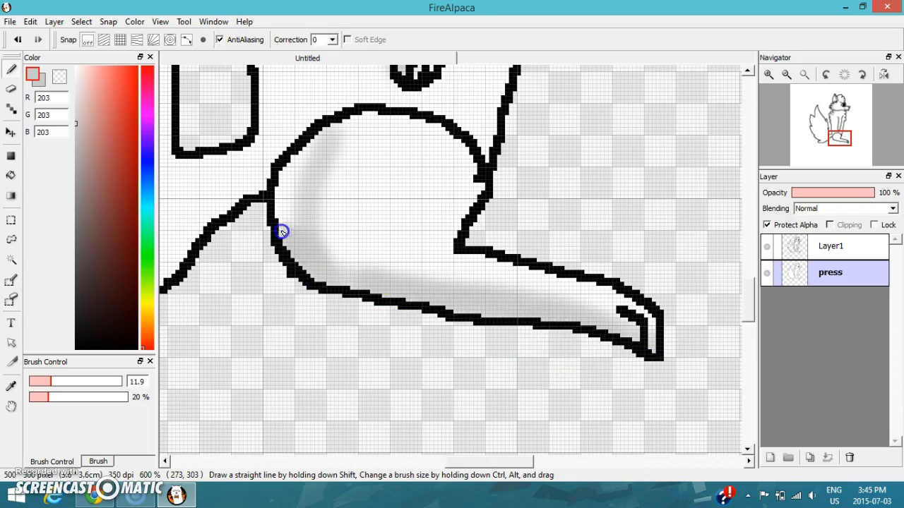
{"action": "mouse_move", "coordinate": [282, 231]}
{"action": "left_mouse_down"}
{"action": "mouse_move", "coordinate": [279, 207]}
{"action": "mouse_move", "coordinate": [302, 162]}
{"action": "left_mouse_up"}
{"action": "scroll", "coordinate": [376, 247], "scroll_direction": "down", "scroll_amount": 7}
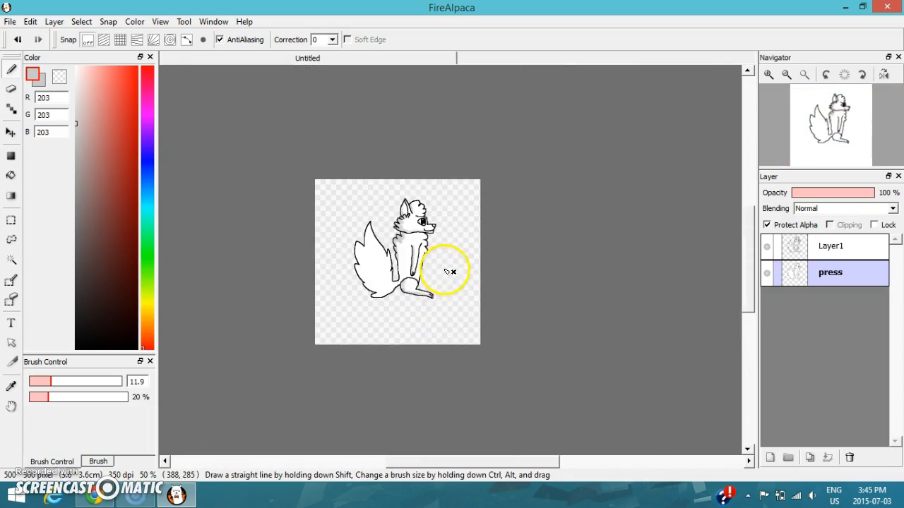
- Airbrush gray shading down the front edge of the far front leg to where it meets the thigh
{"action": "scroll", "coordinate": [445, 271], "scroll_direction": "up", "scroll_amount": 5}
{"action": "left_click_drag", "start_coordinate": [342, 294], "coordinate": [325, 345]}
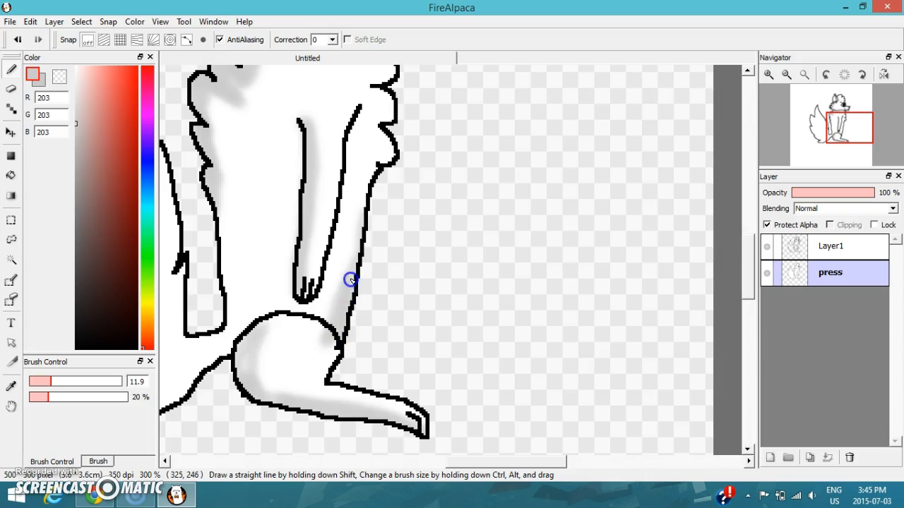
{"action": "scroll", "coordinate": [351, 281], "scroll_direction": "down", "scroll_amount": 2}
- Airbrush gray shading inside the upper curve of the thigh up to the knee
{"action": "scroll", "coordinate": [355, 347], "scroll_direction": "up", "scroll_amount": 5}
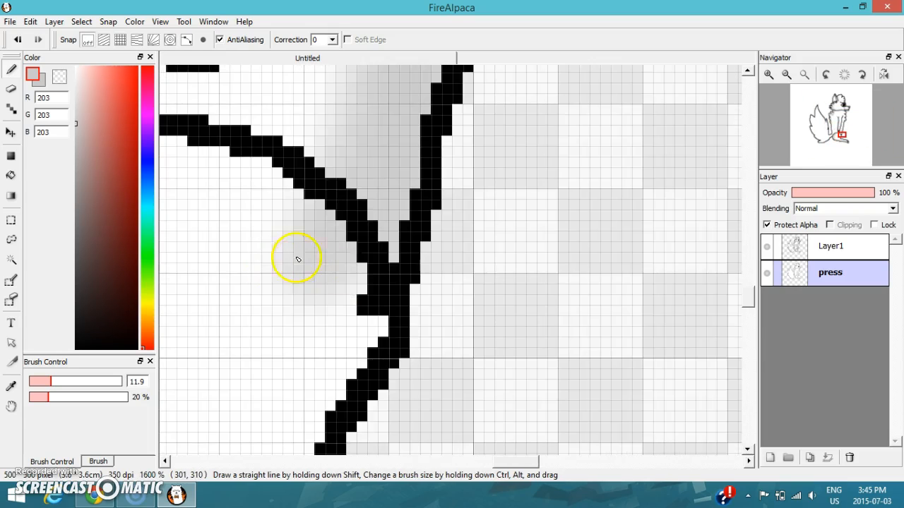
{"action": "scroll", "coordinate": [519, 279], "scroll_direction": "down", "scroll_amount": 2}
{"action": "mouse_move", "coordinate": [421, 258]}
{"action": "left_mouse_down"}
{"action": "mouse_move", "coordinate": [242, 236]}
{"action": "mouse_move", "coordinate": [231, 247]}
{"action": "mouse_move", "coordinate": [371, 229]}
{"action": "mouse_move", "coordinate": [420, 240]}
{"action": "mouse_move", "coordinate": [474, 324]}
{"action": "left_mouse_up"}
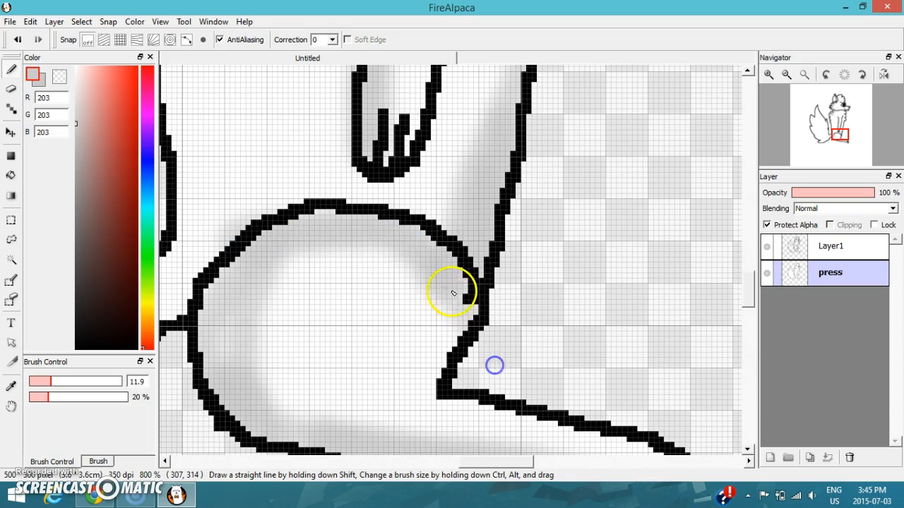
{"action": "scroll", "coordinate": [424, 261], "scroll_direction": "down", "scroll_amount": 3}
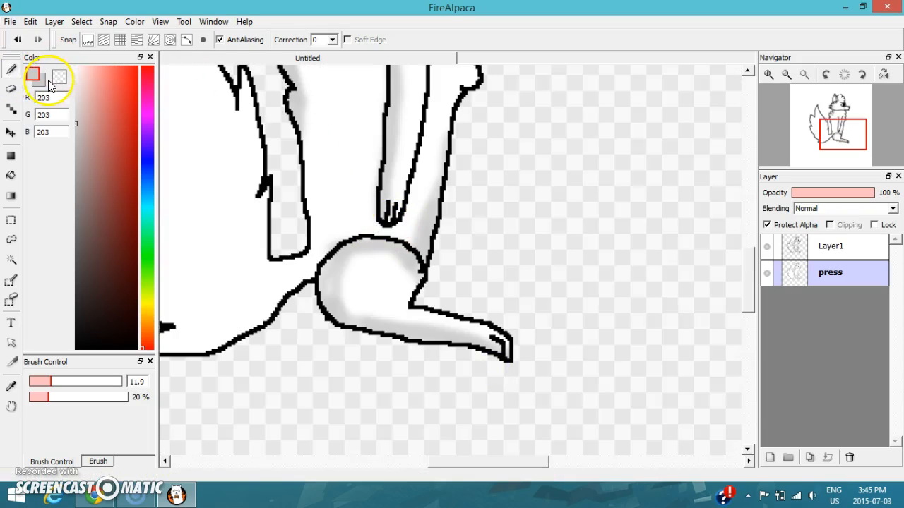
- Clean up the gray spill outside the thigh's upper outline with white (255, 255, 255), and switch back to gray (203, 203, 203)
{"action": "scroll", "coordinate": [440, 305], "scroll_direction": "up", "scroll_amount": 1}
{"action": "scroll", "coordinate": [222, 155], "scroll_direction": "up", "scroll_amount": 2}
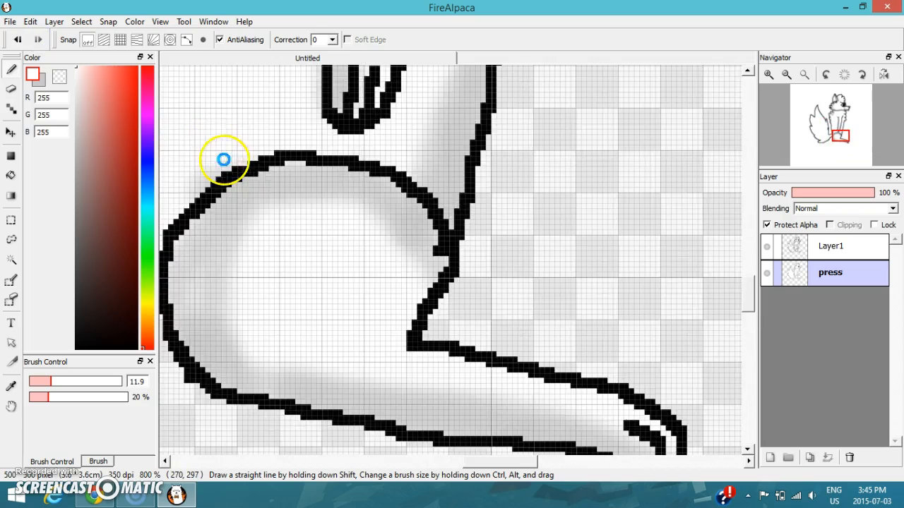
{"action": "scroll", "coordinate": [204, 167], "scroll_direction": "up", "scroll_amount": 2}
{"action": "left_click_drag", "start_coordinate": [173, 217], "coordinate": [301, 133]}
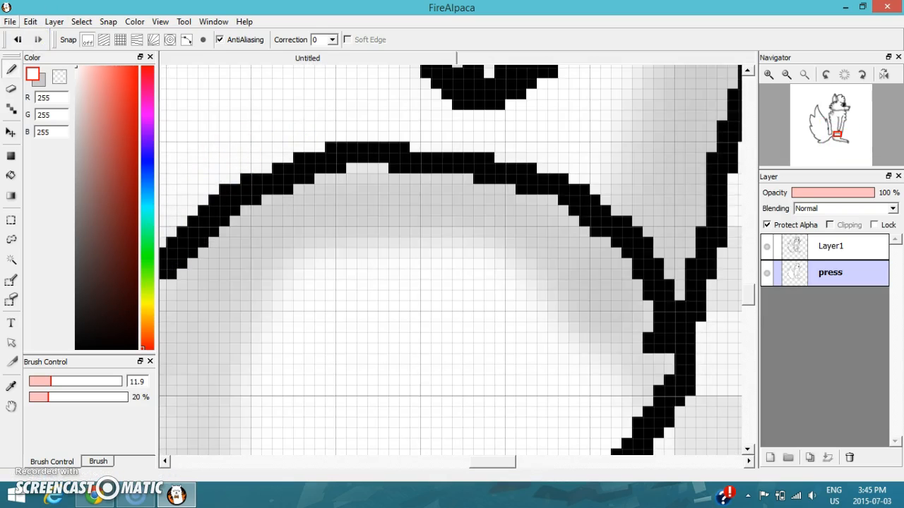
{"action": "left_click", "coordinate": [31, 76]}
- Airbrush gray shading along the underside of the tail from the thigh to the lowest fur tufts
{"action": "scroll", "coordinate": [490, 252], "scroll_direction": "down", "scroll_amount": 6}
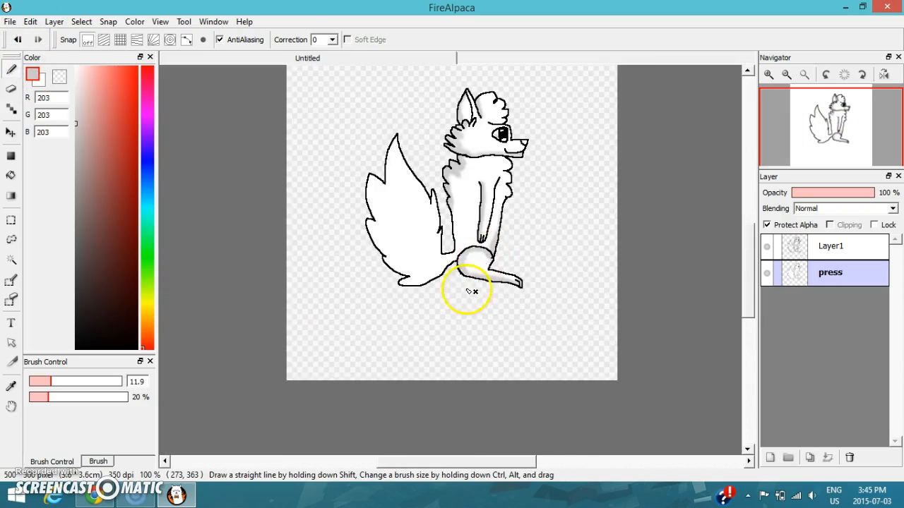
{"action": "scroll", "coordinate": [460, 283], "scroll_direction": "up", "scroll_amount": 2}
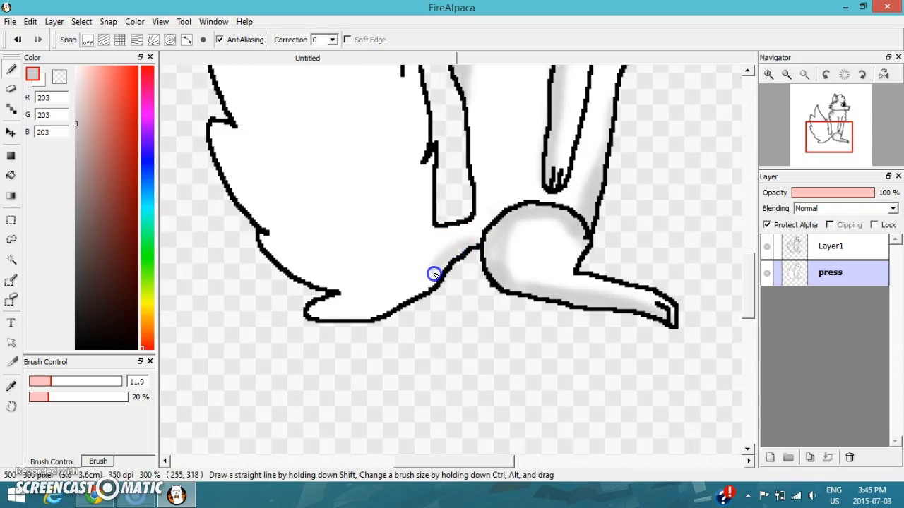
{"action": "mouse_move", "coordinate": [416, 293]}
{"action": "left_mouse_down"}
{"action": "mouse_move", "coordinate": [342, 311]}
{"action": "mouse_move", "coordinate": [438, 284]}
{"action": "left_mouse_up"}
{"action": "left_click_drag", "start_coordinate": [351, 301], "coordinate": [260, 247]}
{"action": "left_click_drag", "start_coordinate": [322, 285], "coordinate": [262, 239]}
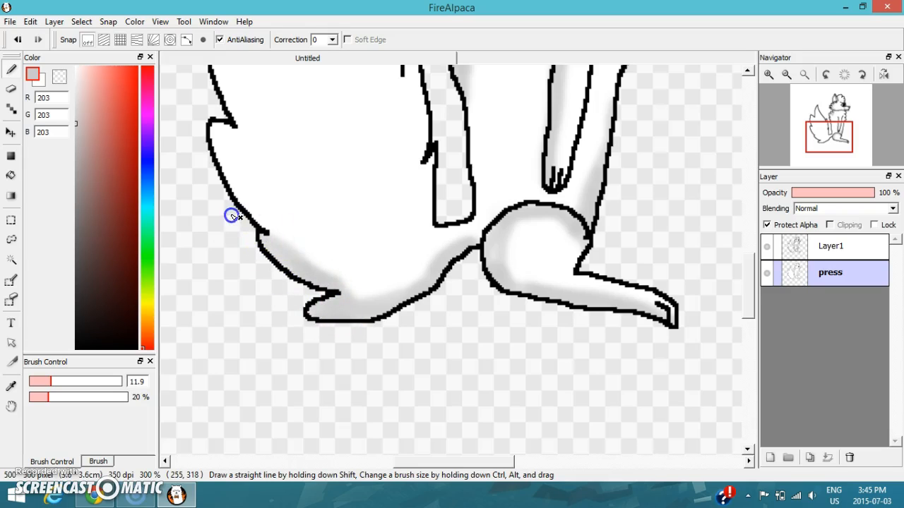
{"action": "mouse_move", "coordinate": [320, 279]}
{"action": "left_mouse_down"}
{"action": "mouse_move", "coordinate": [470, 274]}
{"action": "mouse_move", "coordinate": [293, 289]}
{"action": "left_mouse_up"}
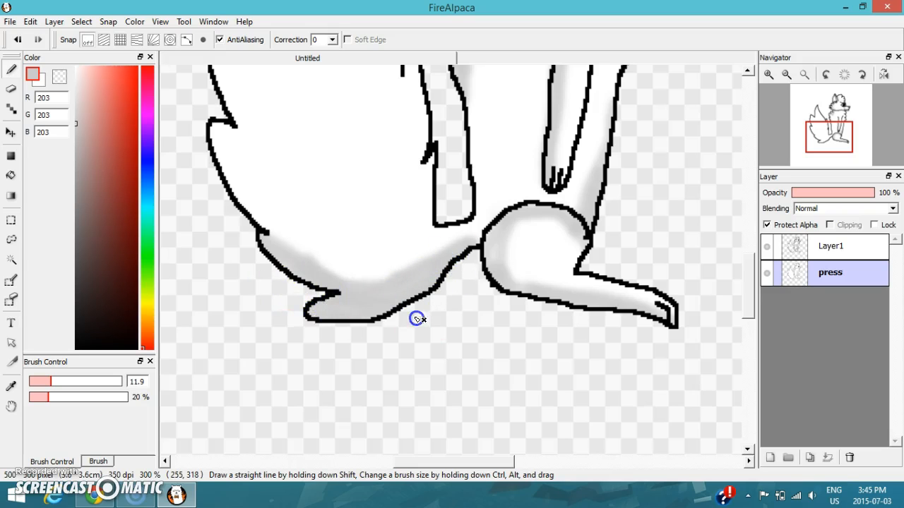
- Extend the gray shading up the tail's lower outer edge to the next fur tuft, filling in up to the outline
{"action": "scroll", "coordinate": [416, 319], "scroll_direction": "down", "scroll_amount": 5}
{"action": "scroll", "coordinate": [413, 316], "scroll_direction": "up", "scroll_amount": 6}
{"action": "mouse_move", "coordinate": [355, 277]}
{"action": "left_mouse_down"}
{"action": "mouse_move", "coordinate": [290, 202]}
{"action": "mouse_move", "coordinate": [230, 102]}
{"action": "left_mouse_up"}
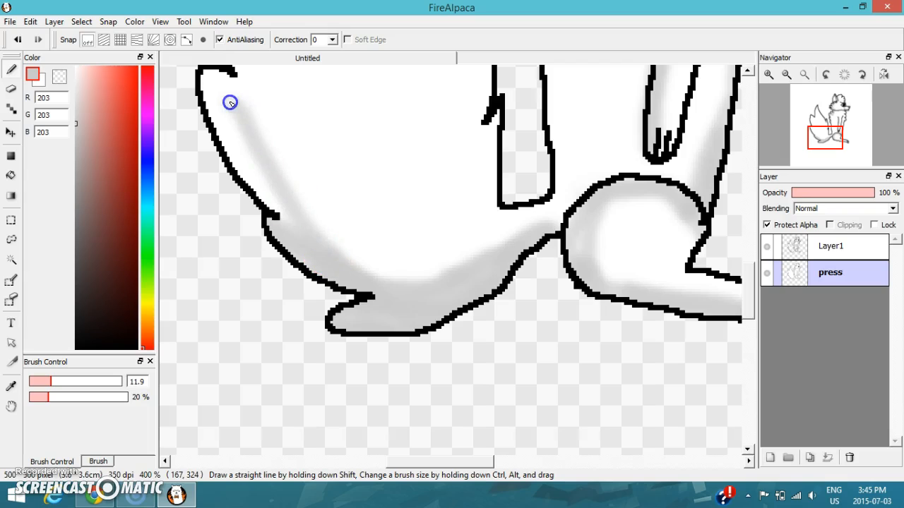
{"action": "mouse_move", "coordinate": [204, 67]}
{"action": "left_mouse_down"}
{"action": "mouse_move", "coordinate": [230, 159]}
{"action": "mouse_move", "coordinate": [203, 86]}
{"action": "mouse_move", "coordinate": [261, 195]}
{"action": "mouse_move", "coordinate": [226, 101]}
{"action": "left_mouse_up"}
{"action": "left_click_drag", "start_coordinate": [247, 174], "coordinate": [283, 204]}
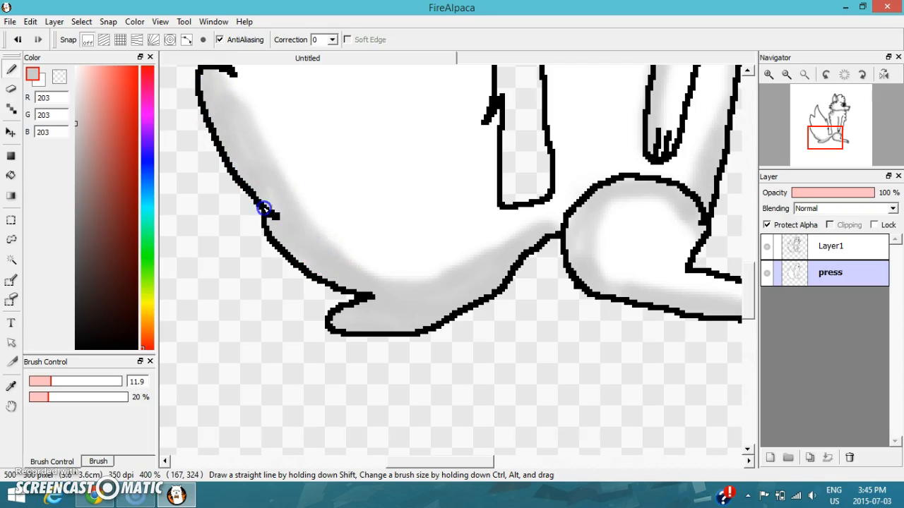
{"action": "scroll", "coordinate": [343, 292], "scroll_direction": "down", "scroll_amount": 5}
- Set the brush size to 26 and airbrush gray shading along the tail's upper outer edge, from the middle tufts to the tip
{"action": "scroll", "coordinate": [306, 234], "scroll_direction": "up", "scroll_amount": 3}
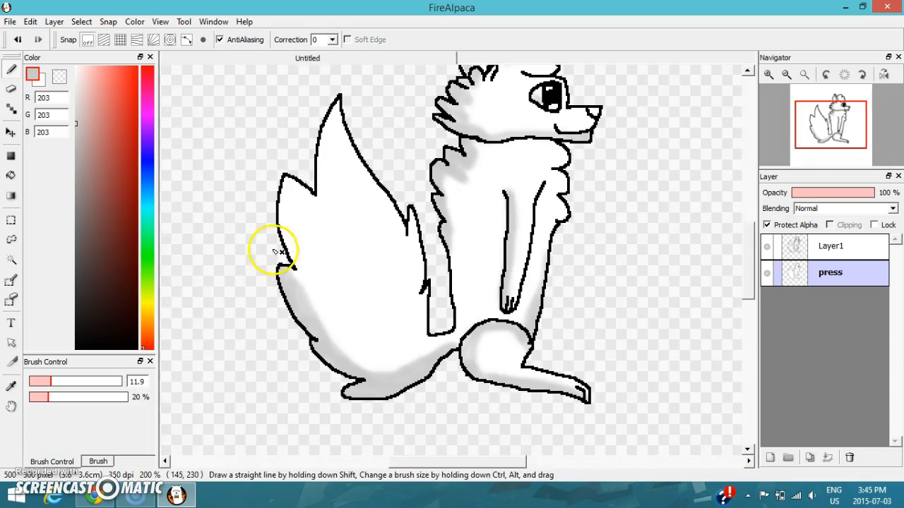
{"action": "left_click_drag", "start_coordinate": [50, 382], "coordinate": [78, 382]}
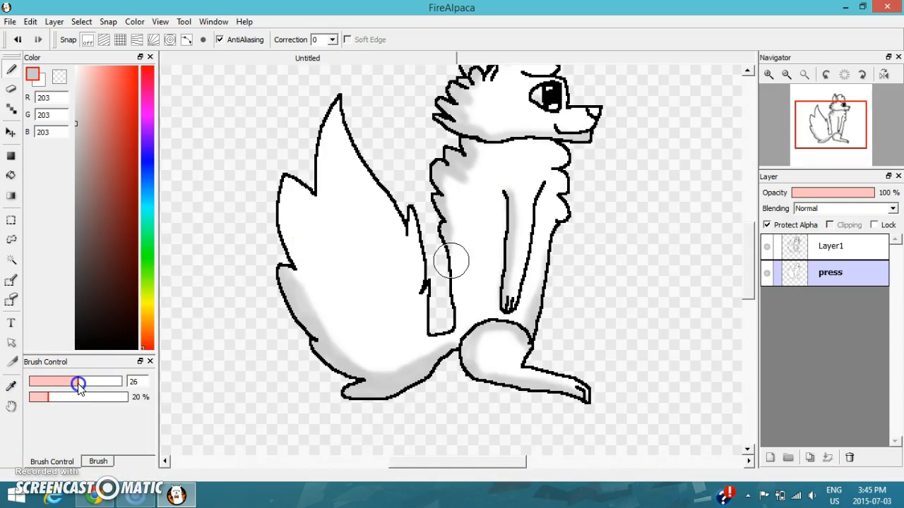
{"action": "mouse_move", "coordinate": [340, 88]}
{"action": "left_mouse_down"}
{"action": "mouse_move", "coordinate": [327, 171]}
{"action": "mouse_move", "coordinate": [339, 221]}
{"action": "mouse_move", "coordinate": [290, 187]}
{"action": "left_mouse_up"}
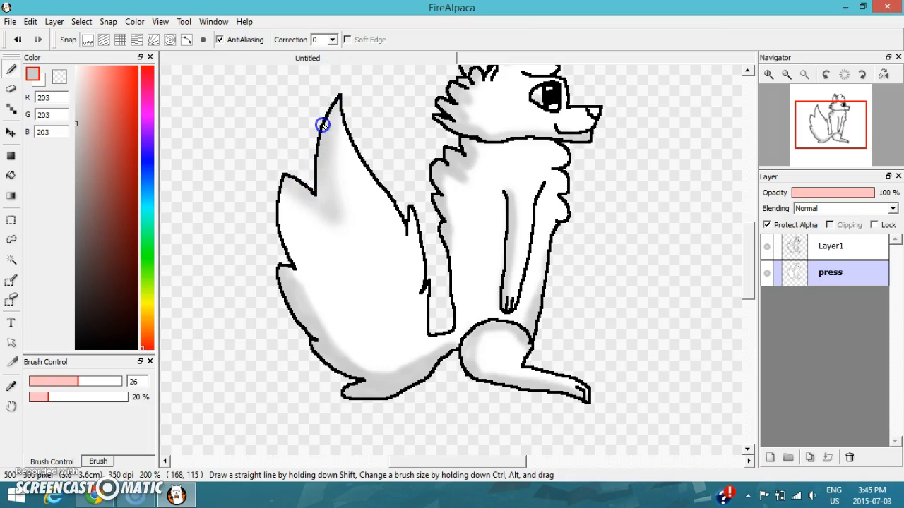
{"action": "mouse_move", "coordinate": [297, 191]}
{"action": "left_mouse_down"}
{"action": "mouse_move", "coordinate": [309, 337]}
{"action": "mouse_move", "coordinate": [300, 232]}
{"action": "mouse_move", "coordinate": [274, 167]}
{"action": "left_mouse_up"}
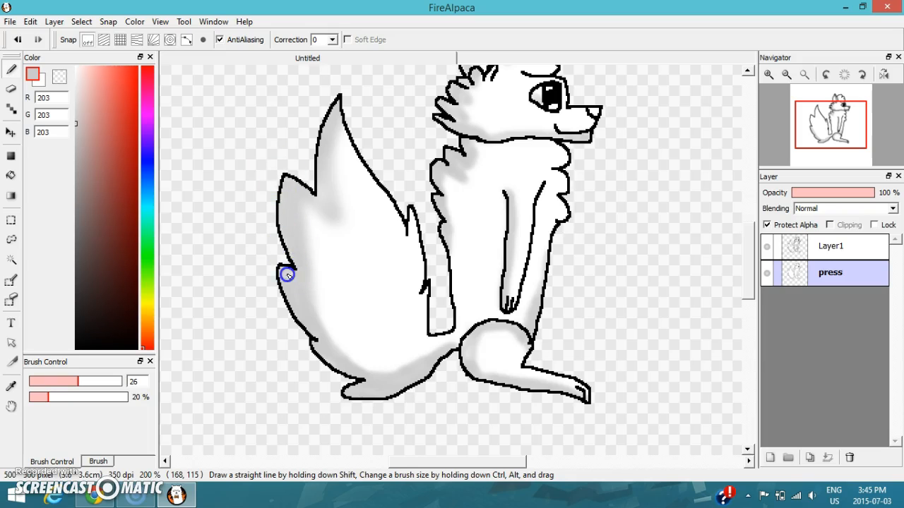
{"action": "left_click_drag", "start_coordinate": [291, 243], "coordinate": [282, 221]}
{"action": "scroll", "coordinate": [288, 196], "scroll_direction": "down", "scroll_amount": 3}
{"action": "scroll", "coordinate": [293, 193], "scroll_direction": "up", "scroll_amount": 3}
{"action": "left_click_drag", "start_coordinate": [327, 147], "coordinate": [316, 121]}
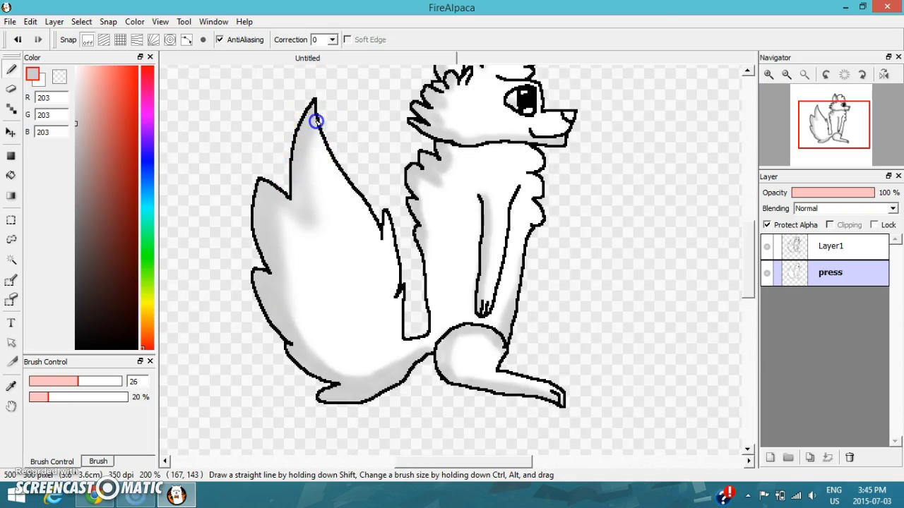
{"action": "scroll", "coordinate": [288, 193], "scroll_direction": "down", "scroll_amount": 3}
- Airbrush gray shading around the edges of the hair tuft on top of the head
{"action": "scroll", "coordinate": [313, 196], "scroll_direction": "up", "scroll_amount": 3}
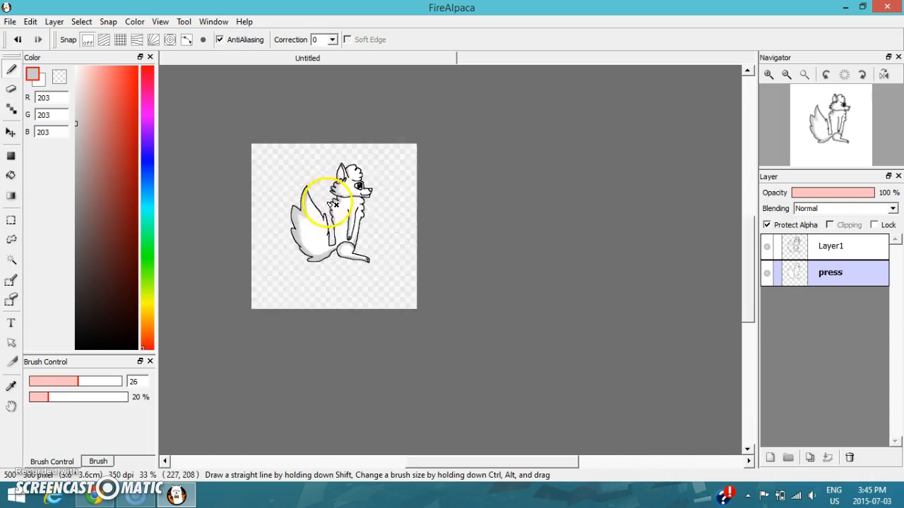
{"action": "scroll", "coordinate": [377, 120], "scroll_direction": "up", "scroll_amount": 4}
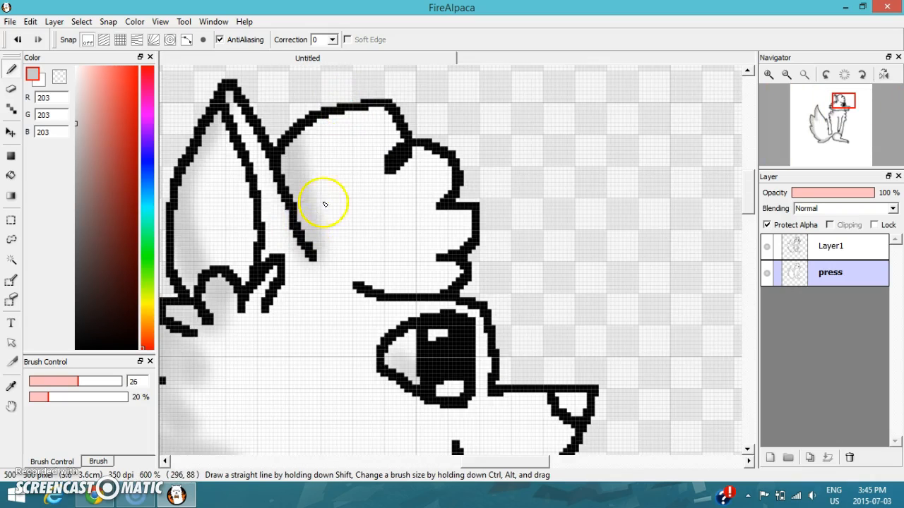
{"action": "mouse_move", "coordinate": [372, 279]}
{"action": "left_mouse_down"}
{"action": "mouse_move", "coordinate": [483, 284]}
{"action": "mouse_move", "coordinate": [521, 252]}
{"action": "mouse_move", "coordinate": [397, 283]}
{"action": "mouse_move", "coordinate": [354, 265]}
{"action": "mouse_move", "coordinate": [387, 275]}
{"action": "left_mouse_up"}
{"action": "mouse_move", "coordinate": [353, 266]}
{"action": "left_mouse_down"}
{"action": "mouse_move", "coordinate": [392, 273]}
{"action": "mouse_move", "coordinate": [480, 207]}
{"action": "mouse_move", "coordinate": [469, 226]}
{"action": "mouse_move", "coordinate": [455, 202]}
{"action": "mouse_move", "coordinate": [352, 125]}
{"action": "mouse_move", "coordinate": [388, 135]}
{"action": "mouse_move", "coordinate": [317, 161]}
{"action": "left_mouse_up"}
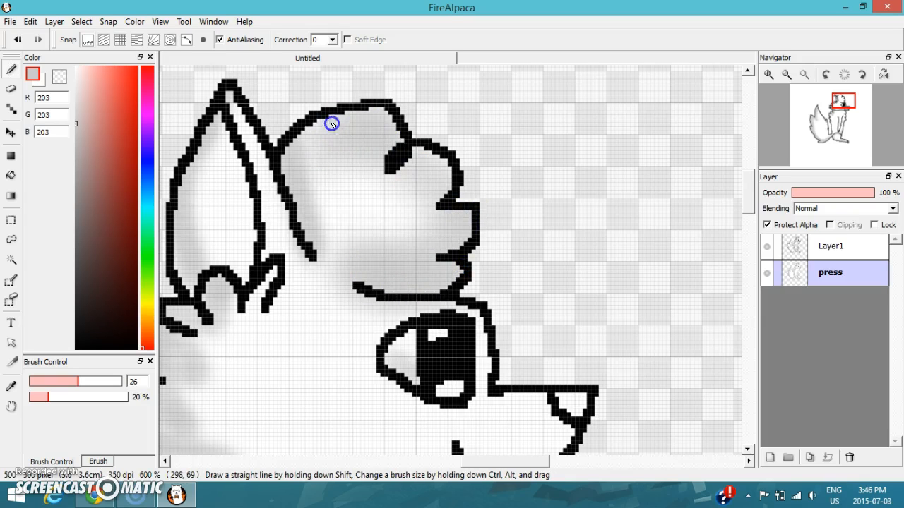
{"action": "scroll", "coordinate": [359, 118], "scroll_direction": "down", "scroll_amount": 5}
- Lighten the shading on the upper and front curls of the hair tuft with white (255, 255, 255)
{"action": "scroll", "coordinate": [424, 177], "scroll_direction": "up", "scroll_amount": 4}
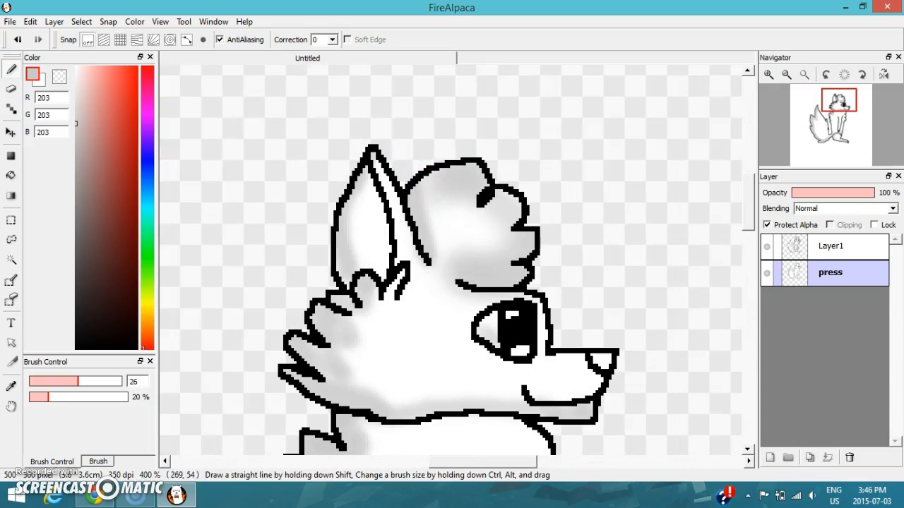
{"action": "left_click", "coordinate": [34, 77]}
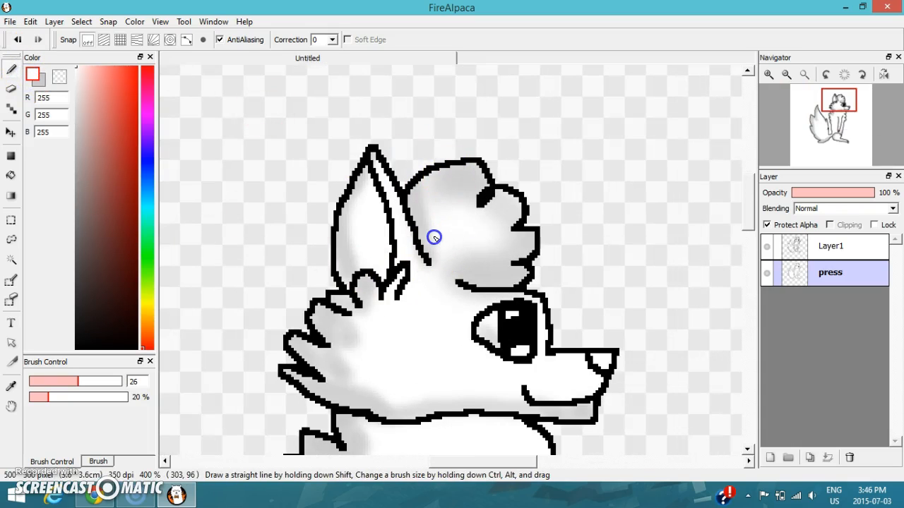
{"action": "mouse_move", "coordinate": [447, 185]}
{"action": "left_mouse_down"}
{"action": "mouse_move", "coordinate": [470, 170]}
{"action": "mouse_move", "coordinate": [466, 210]}
{"action": "left_mouse_up"}
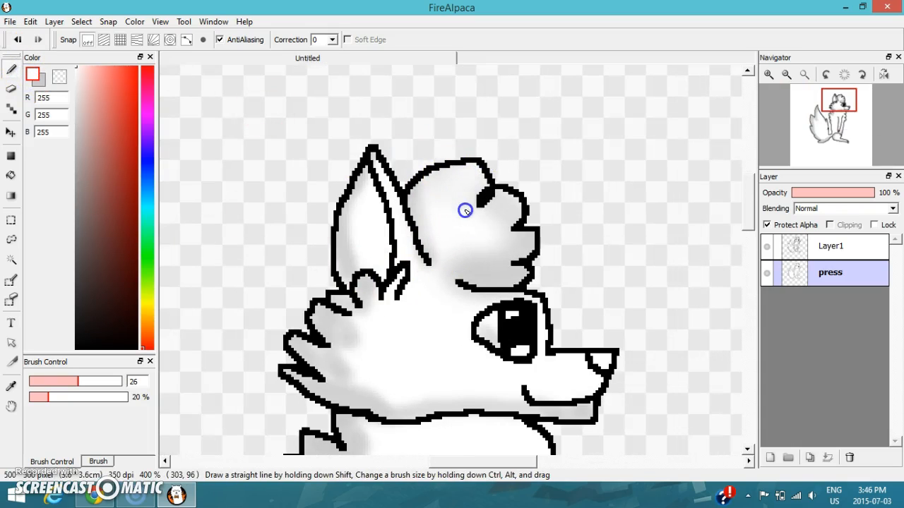
{"action": "left_click_drag", "start_coordinate": [486, 170], "coordinate": [500, 210]}
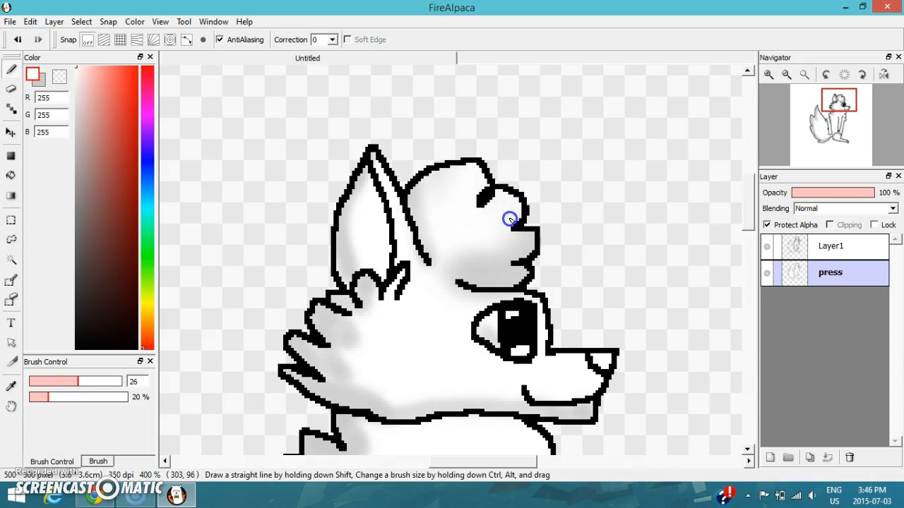
{"action": "mouse_move", "coordinate": [490, 248]}
{"action": "left_mouse_down"}
{"action": "mouse_move", "coordinate": [494, 262]}
{"action": "mouse_move", "coordinate": [540, 205]}
{"action": "left_mouse_up"}
{"action": "scroll", "coordinate": [409, 226], "scroll_direction": "down", "scroll_amount": 5}
{"action": "scroll", "coordinate": [333, 178], "scroll_direction": "down", "scroll_amount": 1}
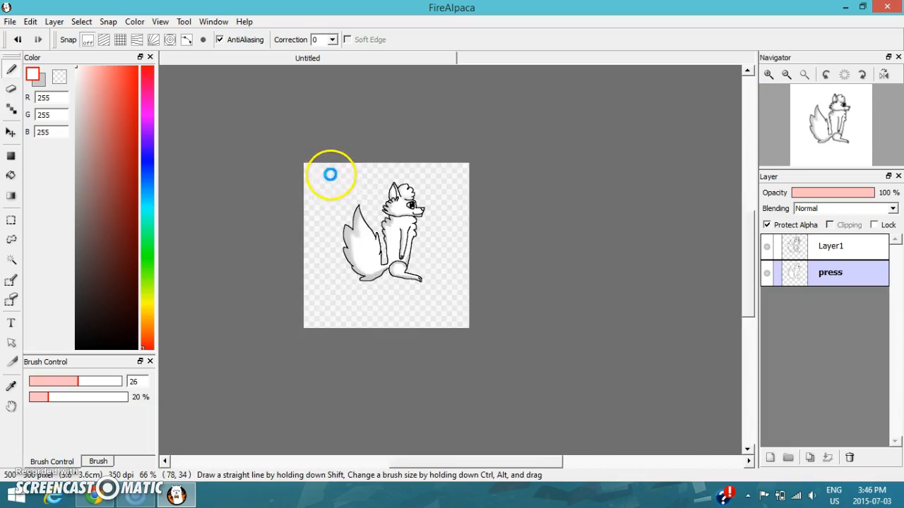
- Switch back to gray (203, 203, 203) and airbrush shading down the rear edge of the torso to the tail
{"action": "scroll", "coordinate": [387, 180], "scroll_direction": "up", "scroll_amount": 3}
{"action": "scroll", "coordinate": [375, 253], "scroll_direction": "up", "scroll_amount": 2}
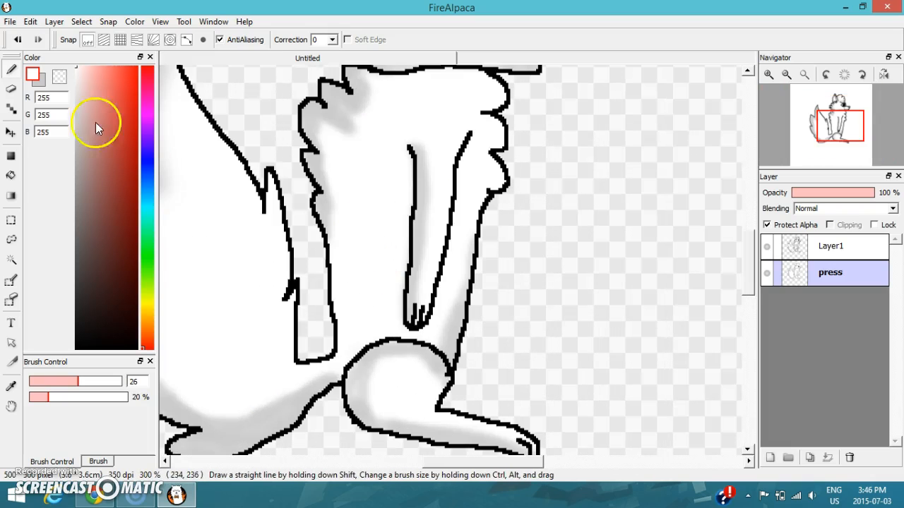
{"action": "left_click_drag", "start_coordinate": [332, 202], "coordinate": [336, 348]}
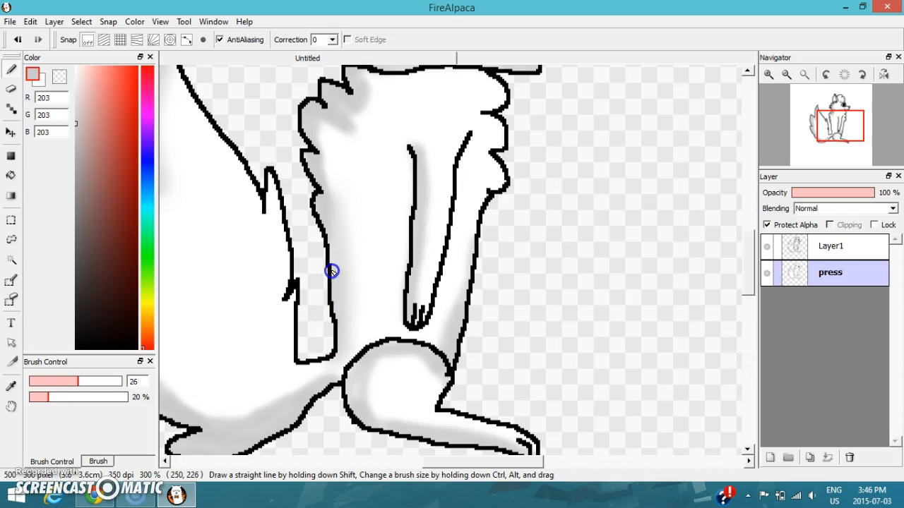
{"action": "scroll", "coordinate": [332, 270], "scroll_direction": "down", "scroll_amount": 3}
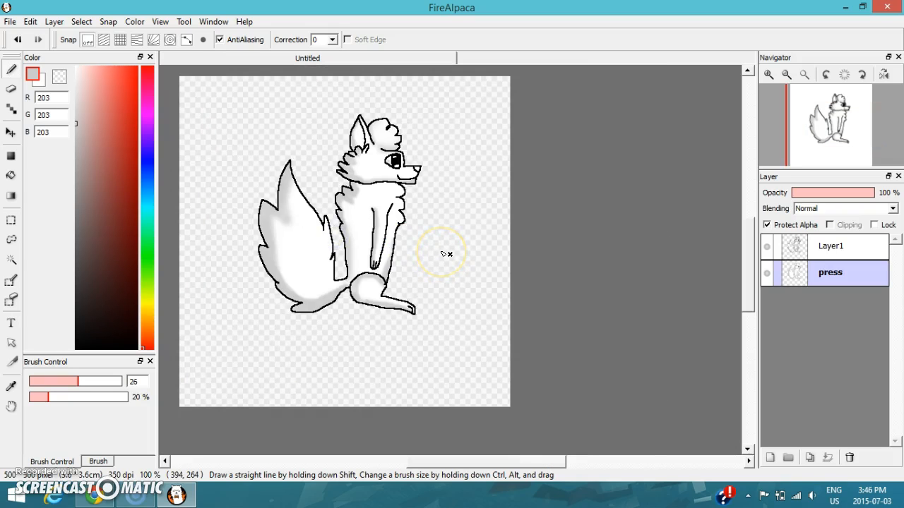
- Airbrush gray shading on the muzzle and up the front edge of the torso toward the chest tufts
{"action": "scroll", "coordinate": [407, 196], "scroll_direction": "up", "scroll_amount": 5}
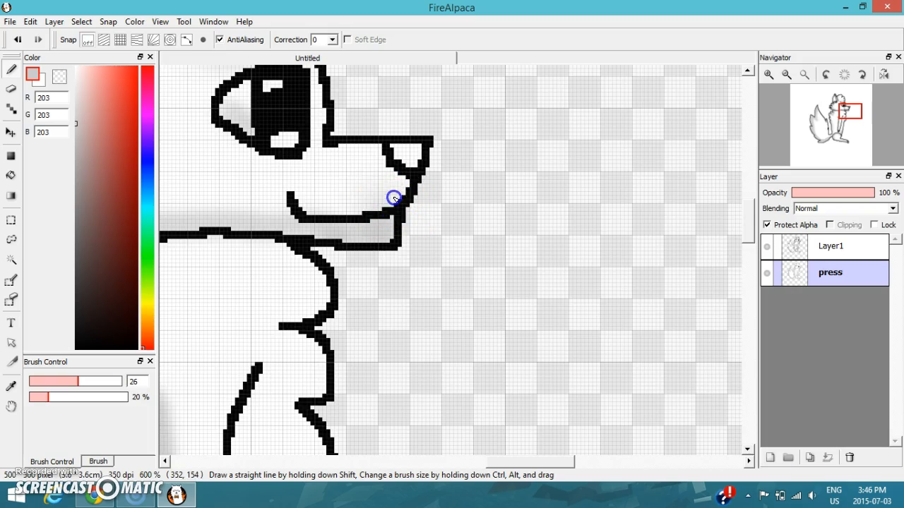
{"action": "scroll", "coordinate": [423, 139], "scroll_direction": "down", "scroll_amount": 5}
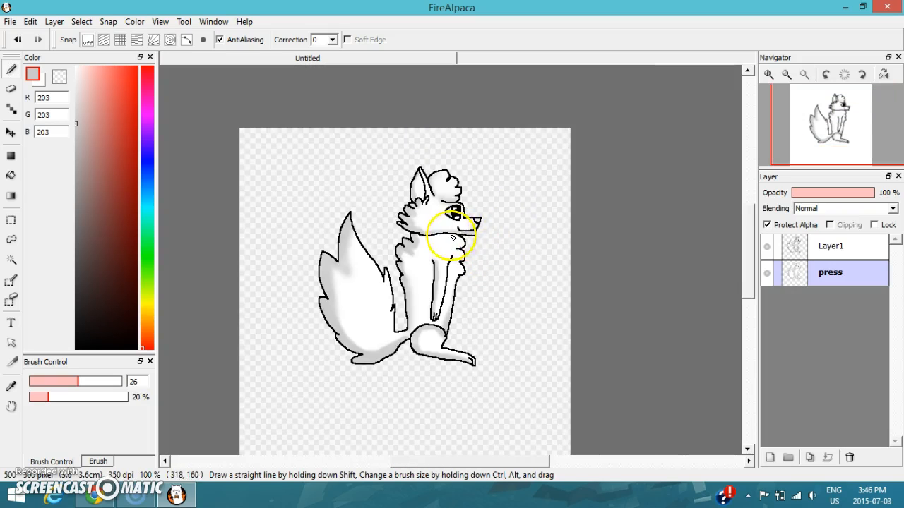
{"action": "scroll", "coordinate": [474, 347], "scroll_direction": "up", "scroll_amount": 2}
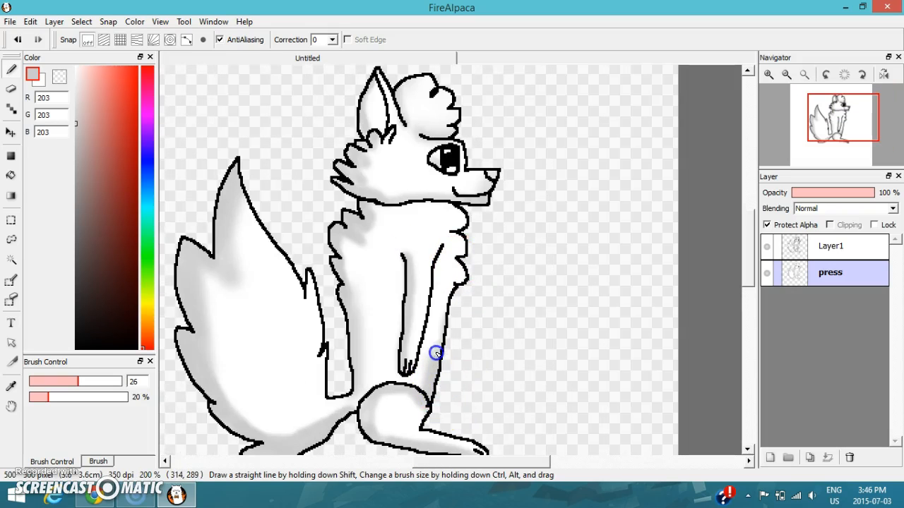
{"action": "left_click_drag", "start_coordinate": [436, 353], "coordinate": [450, 291]}
{"action": "scroll", "coordinate": [466, 300], "scroll_direction": "down", "scroll_amount": 3}
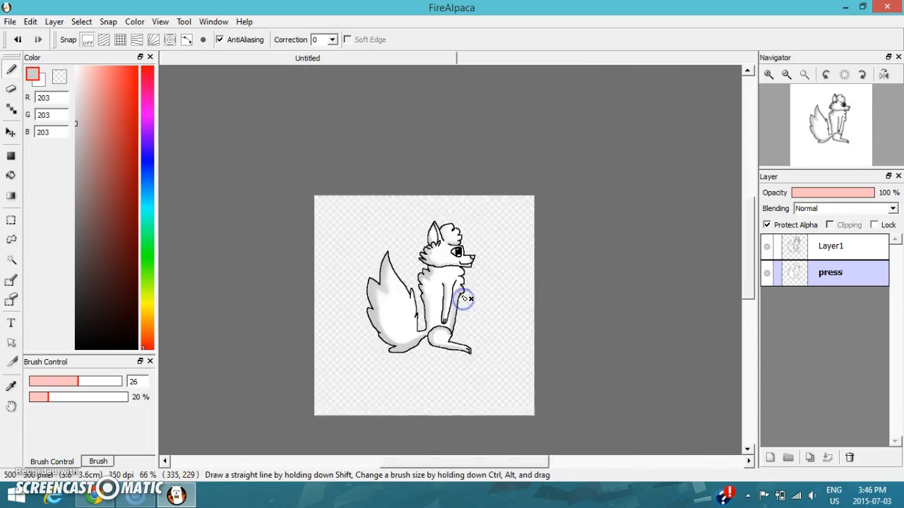
{"action": "scroll", "coordinate": [322, 247], "scroll_direction": "up", "scroll_amount": 1}
{"action": "scroll", "coordinate": [424, 212], "scroll_direction": "up", "scroll_amount": 2}
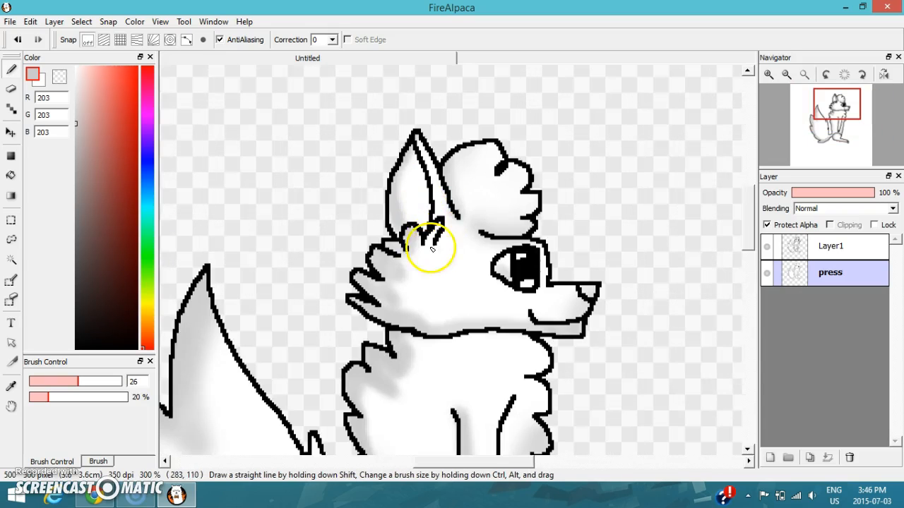
- Lighten the shading on the cheek and muzzle in white (255, 255, 255) with the brush reduced to 6.8, and undo the last stroke
{"action": "scroll", "coordinate": [199, 135], "scroll_direction": "down", "scroll_amount": 1}
{"action": "left_click", "coordinate": [39, 77]}
{"action": "left_click", "coordinate": [47, 381]}
{"action": "left_click_drag", "start_coordinate": [49, 387], "coordinate": [54, 385]}
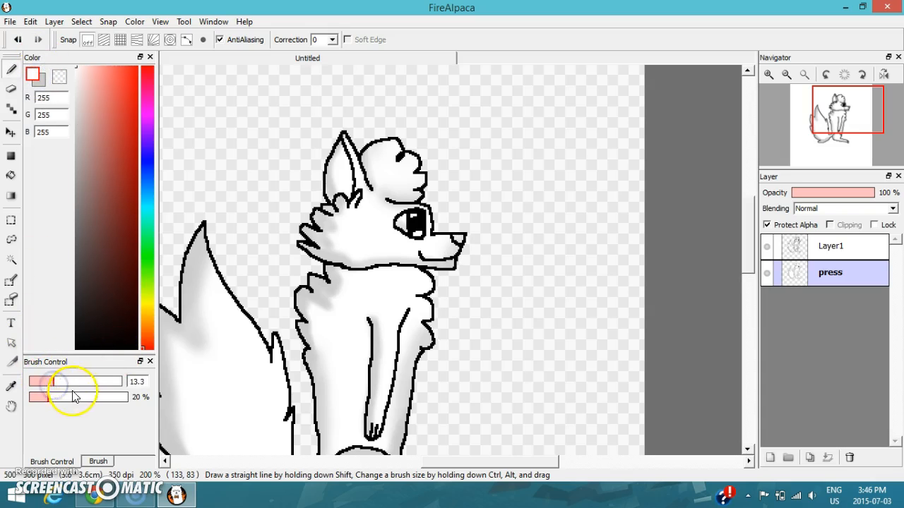
{"action": "scroll", "coordinate": [329, 224], "scroll_direction": "up", "scroll_amount": 3}
{"action": "mouse_move", "coordinate": [323, 242]}
{"action": "left_mouse_down"}
{"action": "mouse_move", "coordinate": [345, 269]}
{"action": "mouse_move", "coordinate": [391, 291]}
{"action": "mouse_move", "coordinate": [504, 267]}
{"action": "mouse_move", "coordinate": [428, 290]}
{"action": "mouse_move", "coordinate": [468, 251]}
{"action": "mouse_move", "coordinate": [594, 259]}
{"action": "mouse_move", "coordinate": [475, 279]}
{"action": "mouse_move", "coordinate": [575, 267]}
{"action": "mouse_move", "coordinate": [645, 285]}
{"action": "left_mouse_up"}
{"action": "scroll", "coordinate": [301, 241], "scroll_direction": "down", "scroll_amount": 4}
{"action": "scroll", "coordinate": [424, 254], "scroll_direction": "up", "scroll_amount": 3}
{"action": "mouse_move", "coordinate": [426, 251]}
{"action": "left_mouse_down"}
{"action": "mouse_move", "coordinate": [545, 261]}
{"action": "mouse_move", "coordinate": [459, 254]}
{"action": "mouse_move", "coordinate": [523, 230]}
{"action": "left_mouse_up"}
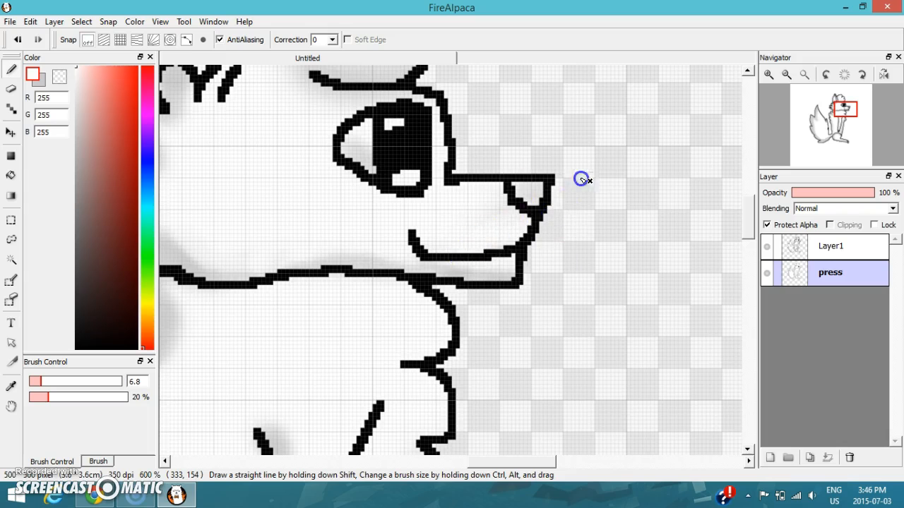
{"action": "scroll", "coordinate": [529, 204], "scroll_direction": "down", "scroll_amount": 4}
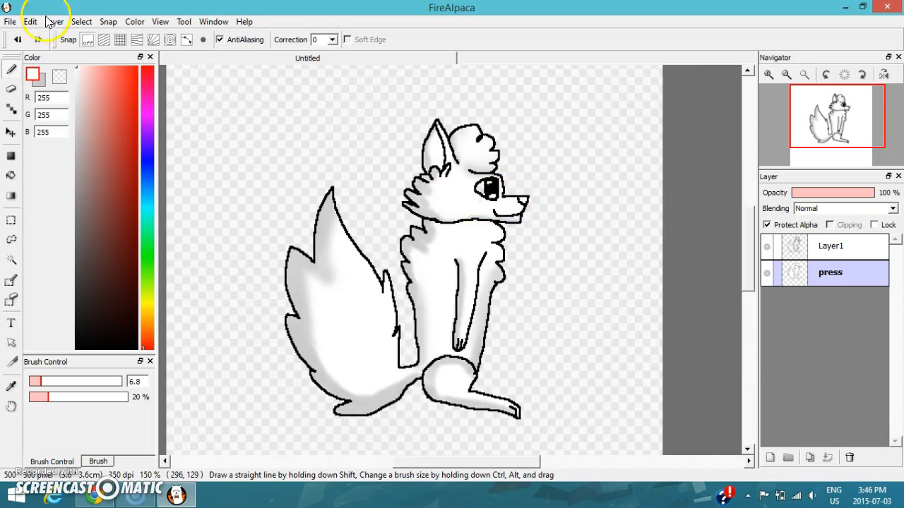
{"action": "scroll", "coordinate": [288, 108], "scroll_direction": "up", "scroll_amount": 1}
{"action": "left_click", "coordinate": [21, 39]}
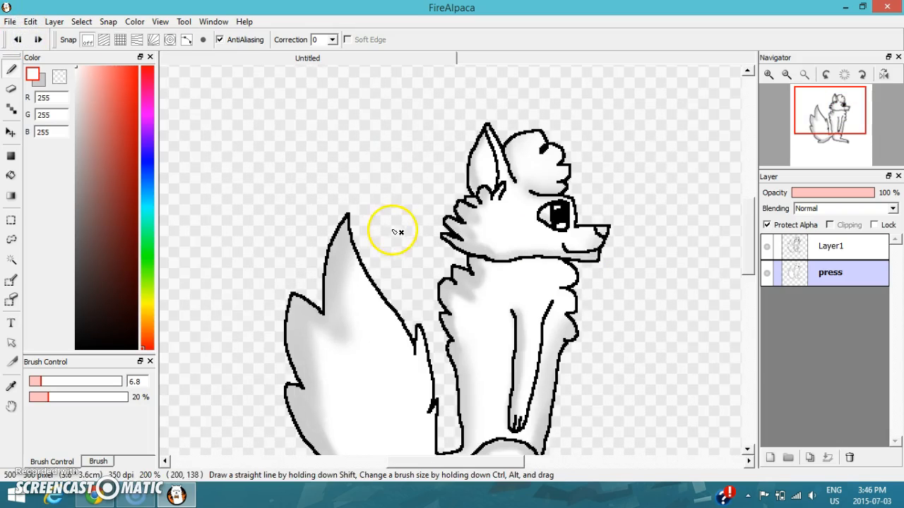
- Lighten the inner edge of the gray shading along the cheek fur with white
{"action": "scroll", "coordinate": [561, 198], "scroll_direction": "up", "scroll_amount": 3}
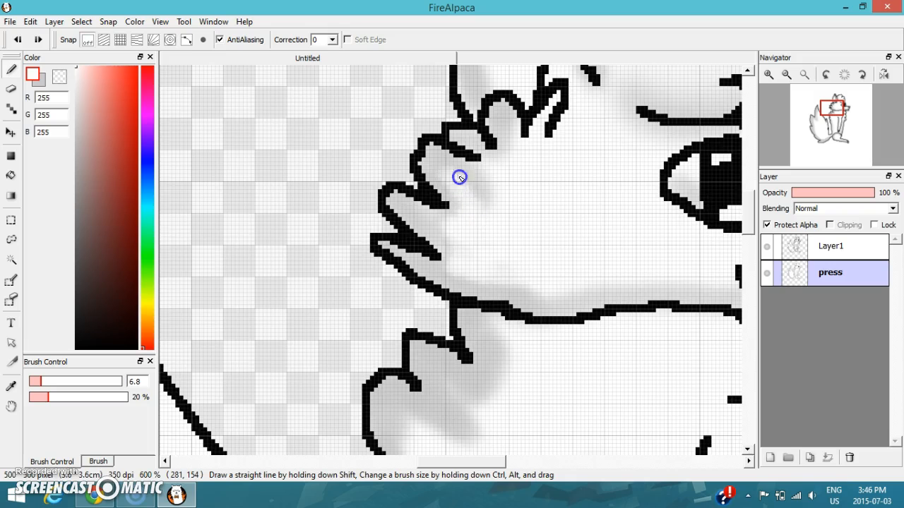
{"action": "scroll", "coordinate": [493, 212], "scroll_direction": "down", "scroll_amount": 4}
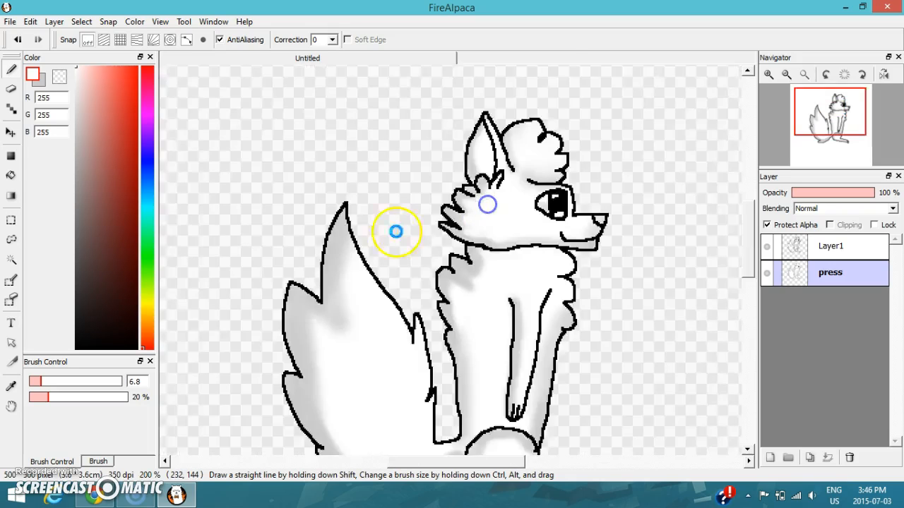
{"action": "scroll", "coordinate": [440, 276], "scroll_direction": "up", "scroll_amount": 4}
{"action": "left_click_drag", "start_coordinate": [409, 253], "coordinate": [417, 289]}
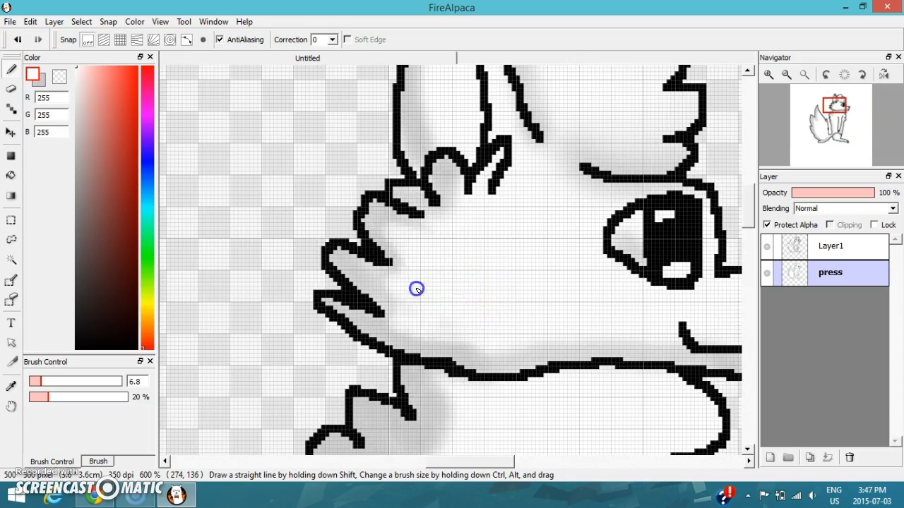
{"action": "left_click_drag", "start_coordinate": [468, 327], "coordinate": [436, 229]}
{"action": "scroll", "coordinate": [448, 193], "scroll_direction": "down", "scroll_amount": 4}
- Lighten the gray shading along the rear edge of the ear with white
{"action": "scroll", "coordinate": [371, 177], "scroll_direction": "up", "scroll_amount": 4}
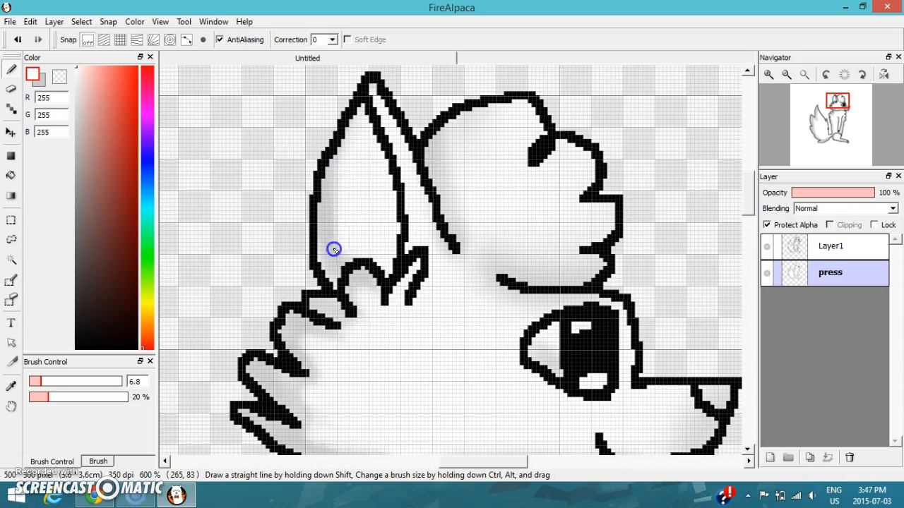
{"action": "left_click_drag", "start_coordinate": [334, 250], "coordinate": [328, 200]}
{"action": "mouse_move", "coordinate": [363, 96]}
{"action": "left_mouse_down"}
{"action": "mouse_move", "coordinate": [354, 131]}
{"action": "mouse_move", "coordinate": [316, 192]}
{"action": "left_mouse_up"}
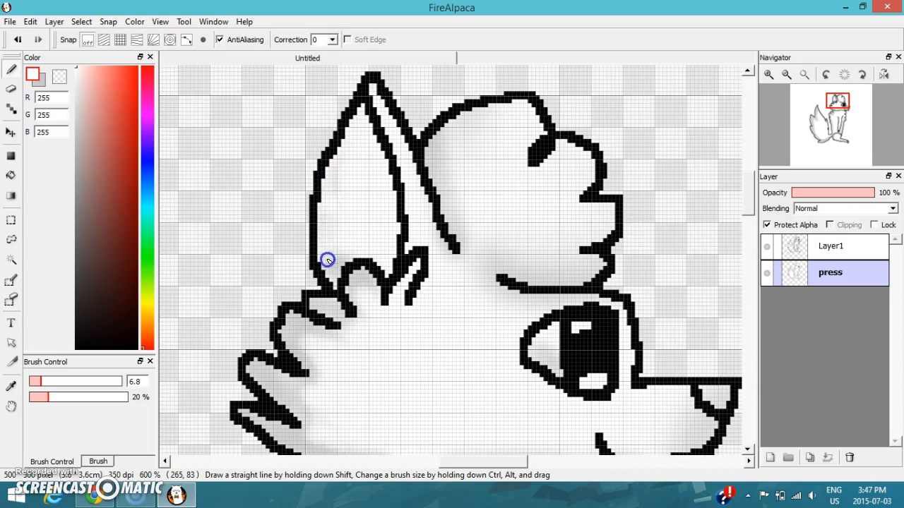
{"action": "scroll", "coordinate": [346, 263], "scroll_direction": "down", "scroll_amount": 6}
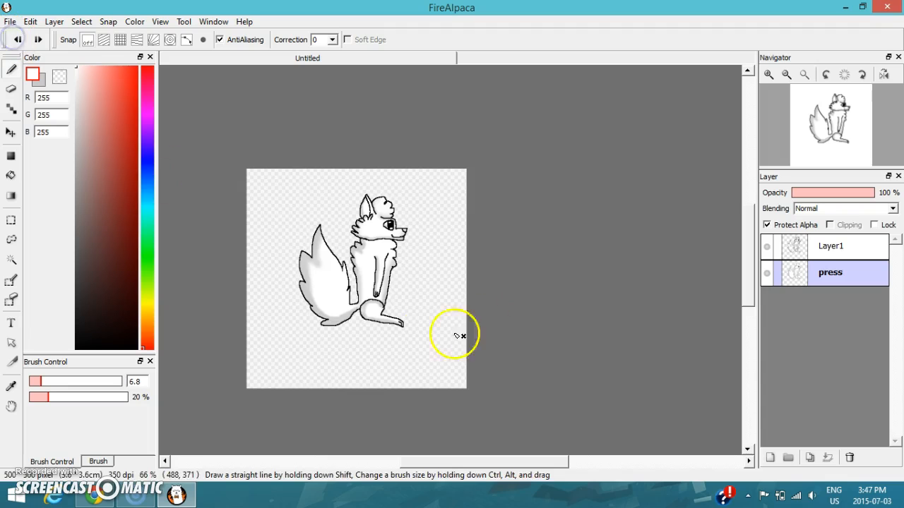
{"action": "scroll", "coordinate": [339, 333], "scroll_direction": "up", "scroll_amount": 4}
{"action": "scroll", "coordinate": [347, 286], "scroll_direction": "down", "scroll_amount": 4}
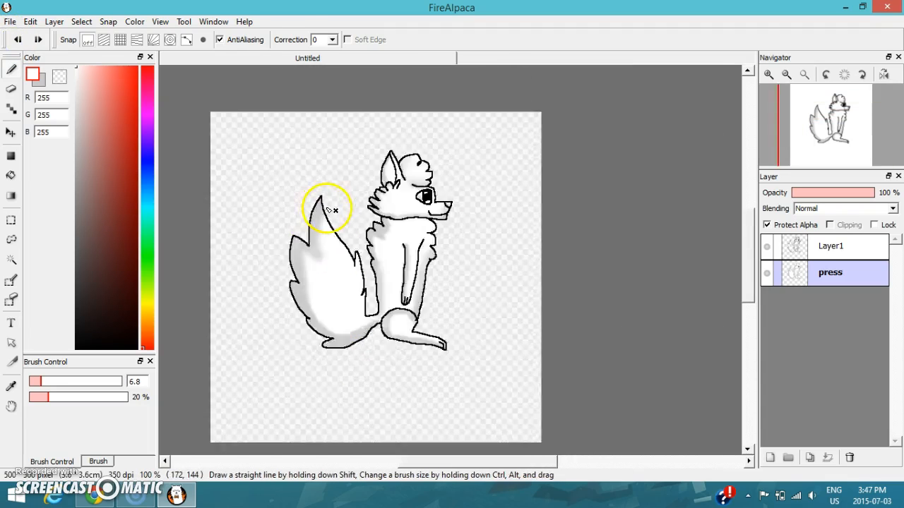
{"action": "scroll", "coordinate": [323, 202], "scroll_direction": "up", "scroll_amount": 1}
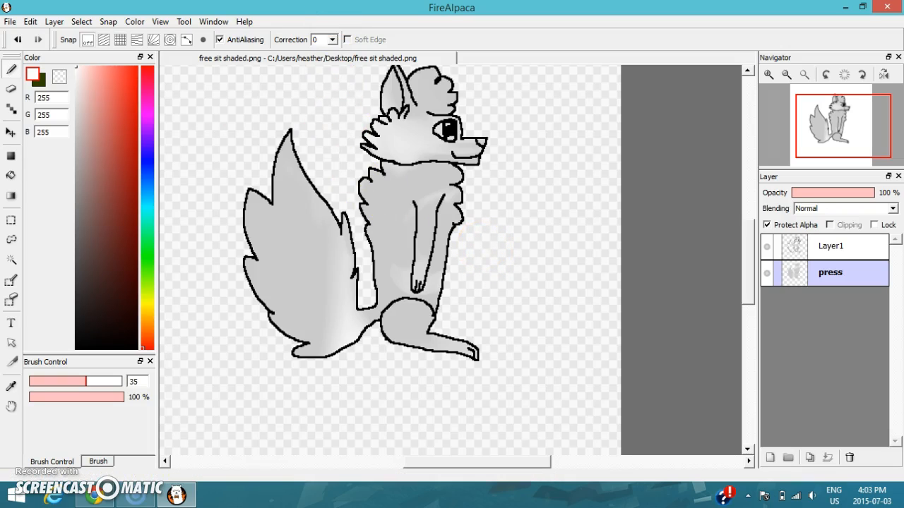
- Smudge the gray shading evenly across the head, torso and tail with brush sizes 35 and 1000, and undo the last stroke
{"action": "left_click", "coordinate": [12, 88]}
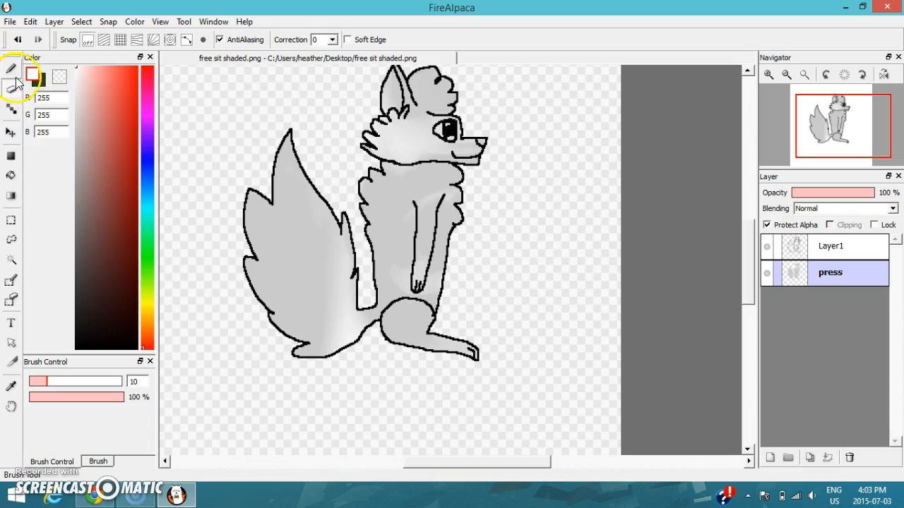
{"action": "left_click", "coordinate": [10, 69]}
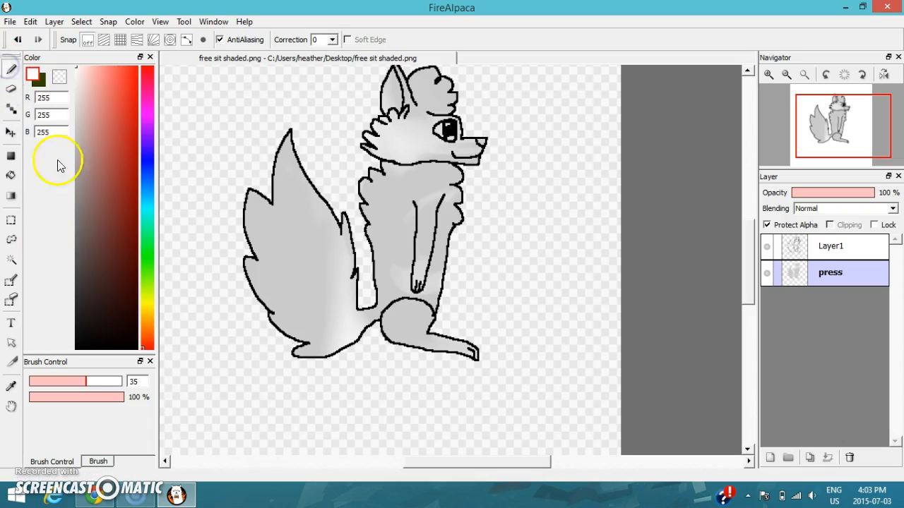
{"action": "left_click", "coordinate": [433, 192]}
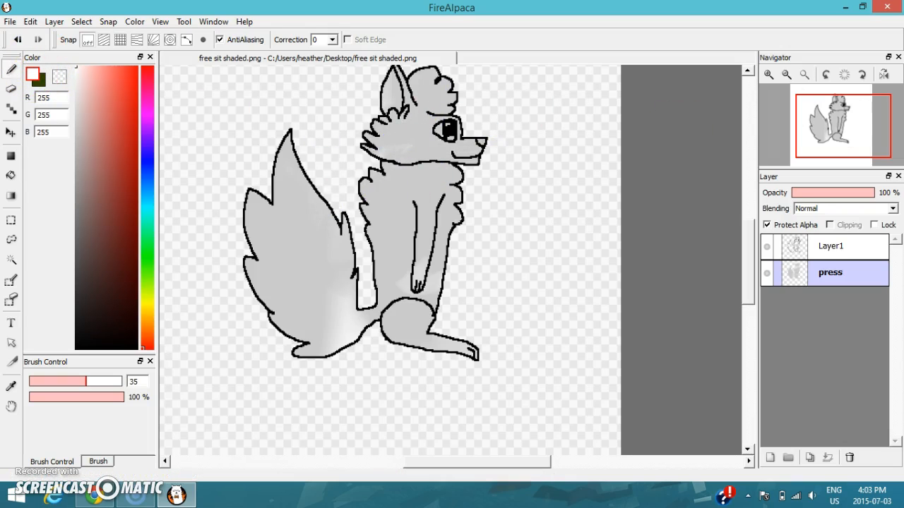
{"action": "mouse_move", "coordinate": [213, 393]}
{"action": "left_mouse_down"}
{"action": "mouse_move", "coordinate": [351, 361]}
{"action": "mouse_move", "coordinate": [372, 247]}
{"action": "mouse_move", "coordinate": [328, 171]}
{"action": "mouse_move", "coordinate": [531, 330]}
{"action": "mouse_move", "coordinate": [221, 118]}
{"action": "mouse_move", "coordinate": [216, 186]}
{"action": "mouse_move", "coordinate": [311, 215]}
{"action": "mouse_move", "coordinate": [346, 166]}
{"action": "left_mouse_up"}
{"action": "left_click", "coordinate": [408, 221]}
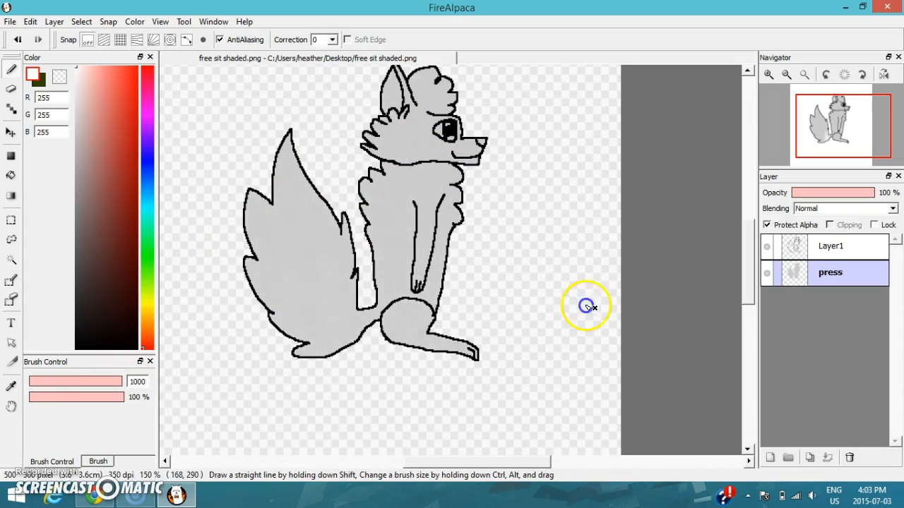
{"action": "left_click", "coordinate": [18, 38]}
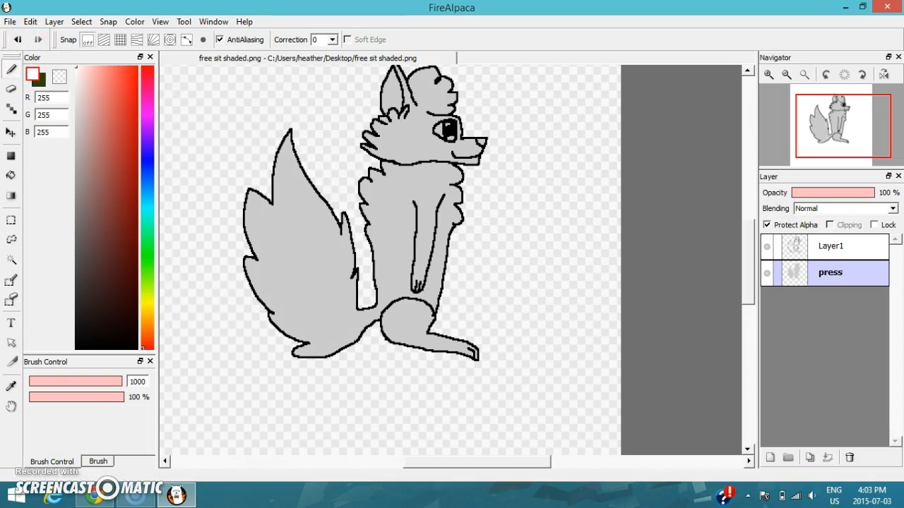
- Draw white Pen strokes across the tail and torso at size 18, and cover the whole figure in white at size 1000
{"action": "left_click", "coordinate": [88, 460]}
{"action": "left_click", "coordinate": [61, 379]}
{"action": "mouse_move", "coordinate": [450, 227]}
{"action": "left_mouse_down"}
{"action": "mouse_move", "coordinate": [407, 236]}
{"action": "mouse_move", "coordinate": [222, 403]}
{"action": "left_mouse_up"}
{"action": "left_click", "coordinate": [71, 460]}
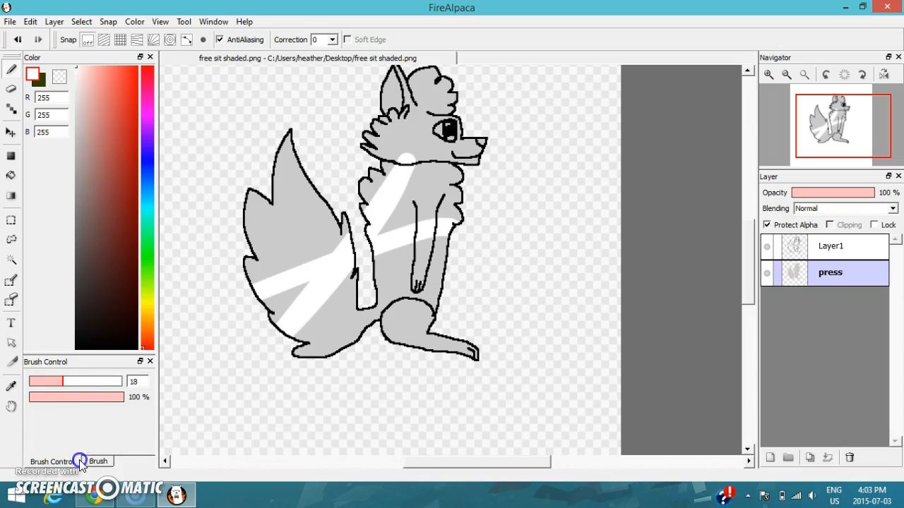
{"action": "left_click_drag", "start_coordinate": [80, 381], "coordinate": [124, 381]}
{"action": "left_click", "coordinate": [329, 369]}
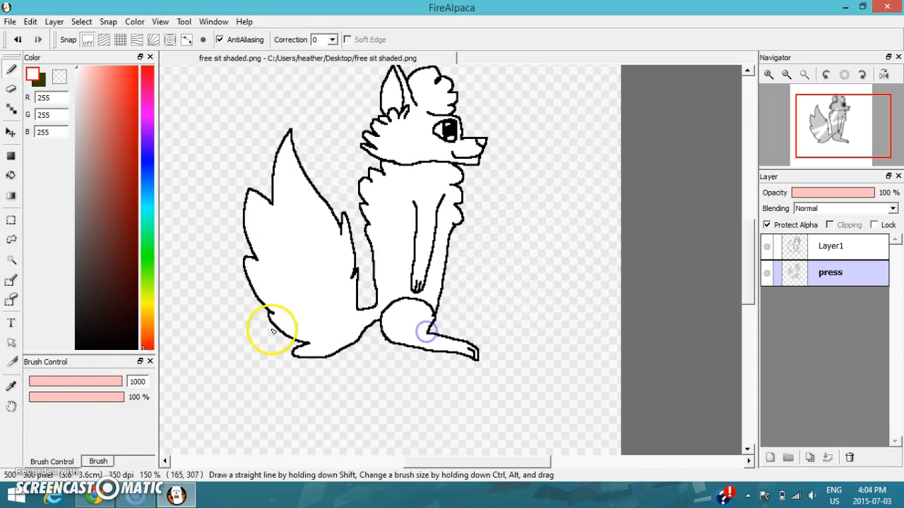
- Choose the Thorn brush and set its size to 81
{"action": "left_click", "coordinate": [98, 461]}
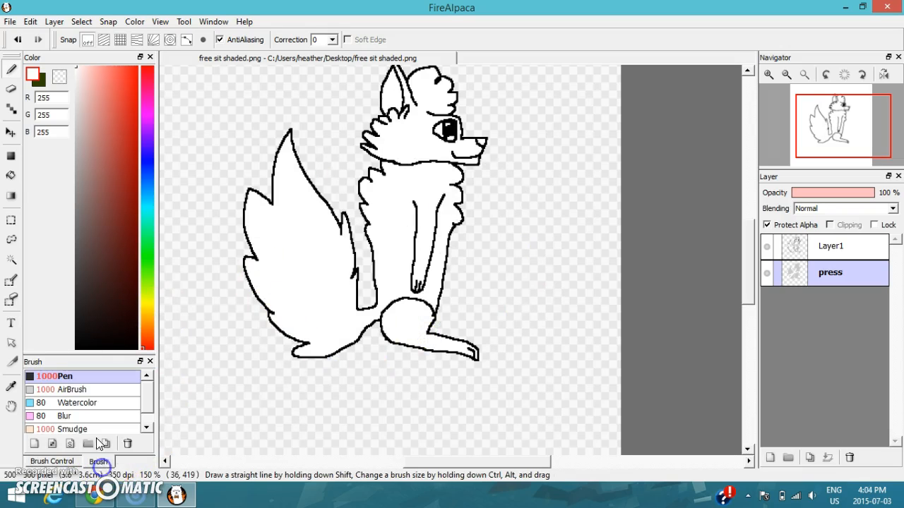
{"action": "left_click", "coordinate": [99, 390]}
{"action": "left_click", "coordinate": [147, 428]}
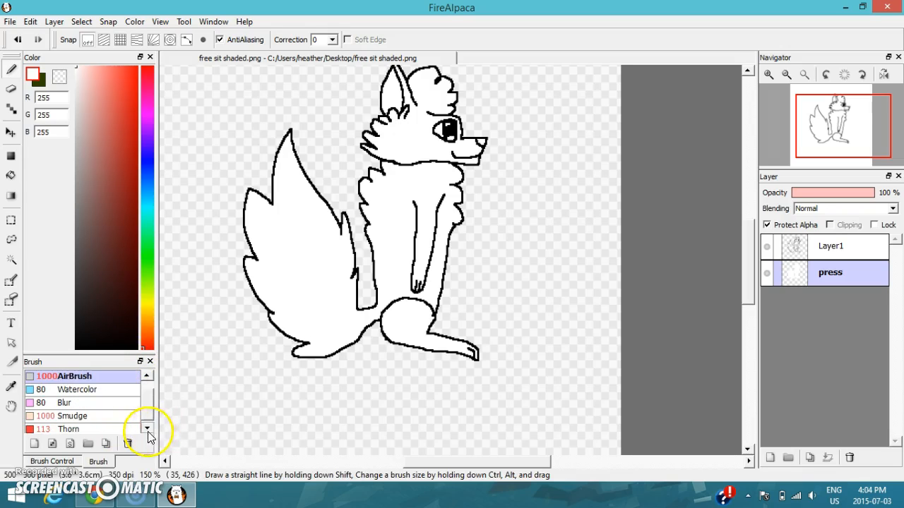
{"action": "left_click", "coordinate": [147, 433]}
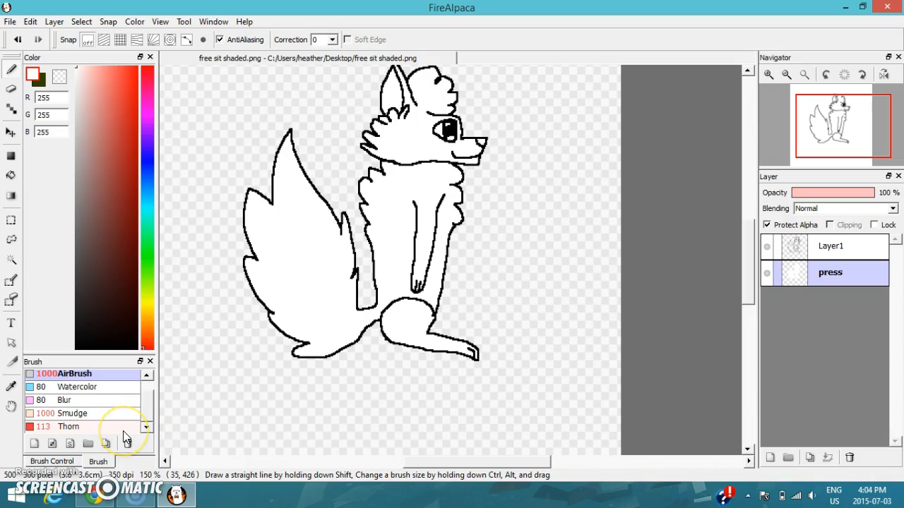
{"action": "left_click", "coordinate": [123, 428]}
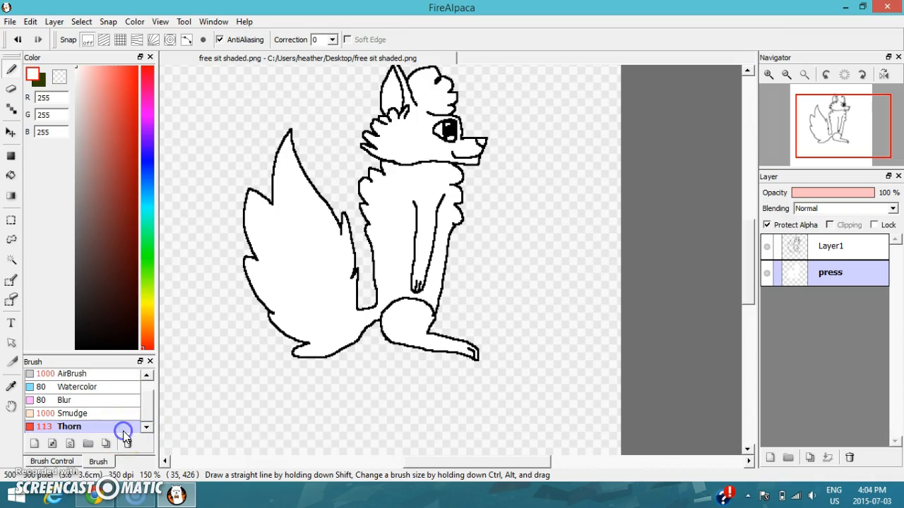
{"action": "left_click", "coordinate": [56, 461]}
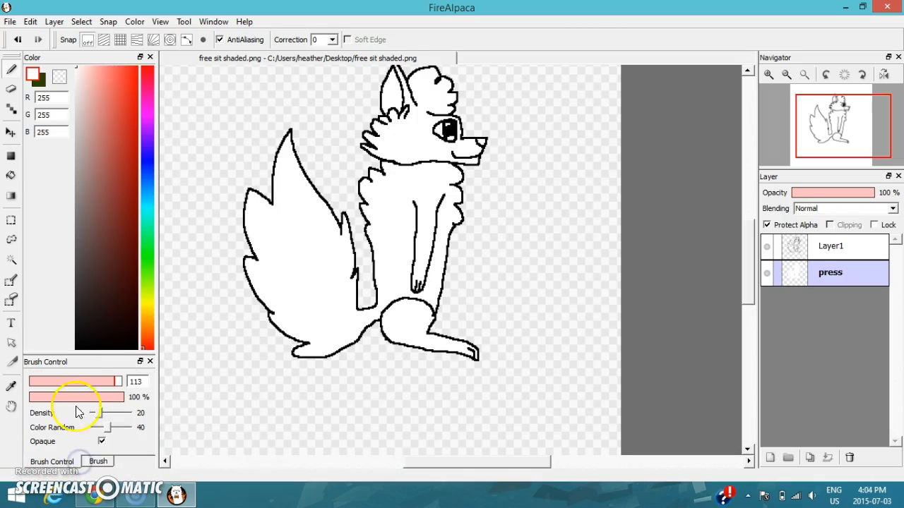
{"action": "mouse_move", "coordinate": [83, 382]}
{"action": "left_mouse_down"}
{"action": "mouse_move", "coordinate": [141, 387]}
{"action": "mouse_move", "coordinate": [106, 387]}
{"action": "left_mouse_up"}
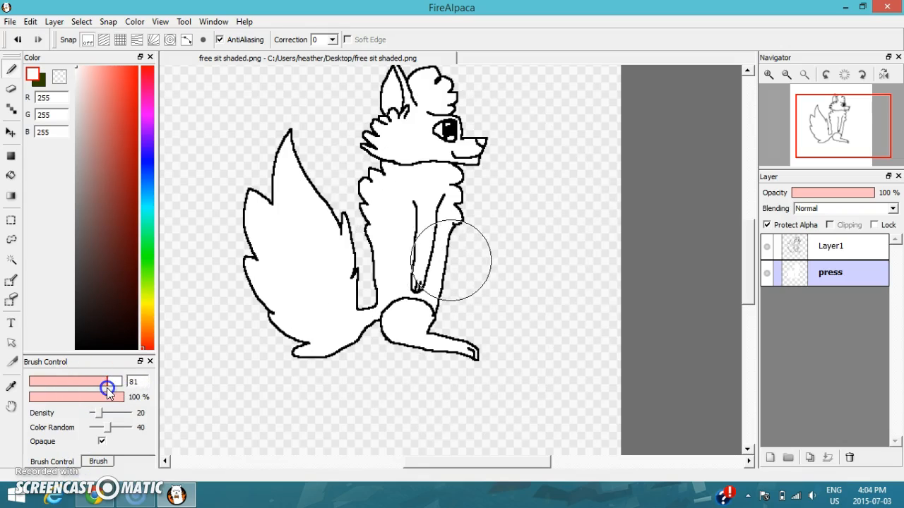
- Pick gray (212, 212, 212) and cover the tail, leg, head and torso with Thorn brush strokes
{"action": "left_click", "coordinate": [90, 99]}
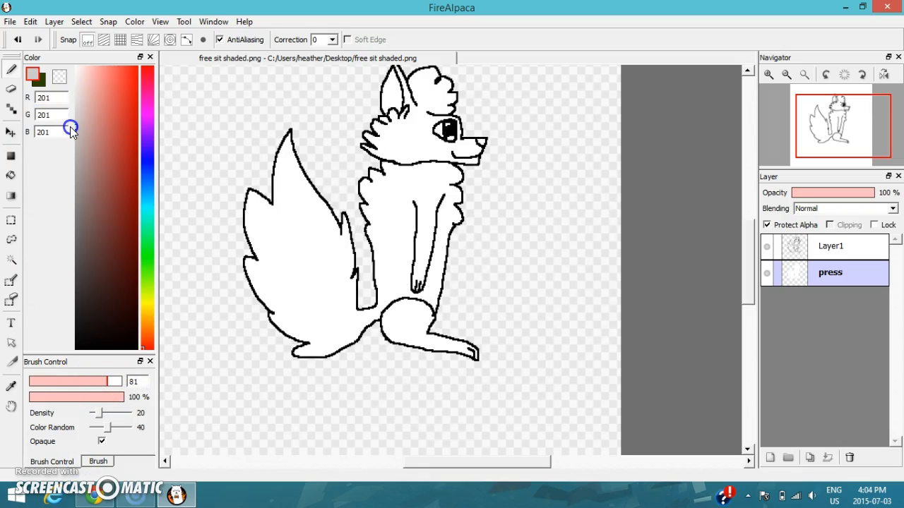
{"action": "mouse_move", "coordinate": [221, 194]}
{"action": "left_mouse_down"}
{"action": "mouse_move", "coordinate": [279, 213]}
{"action": "mouse_move", "coordinate": [191, 248]}
{"action": "mouse_move", "coordinate": [394, 111]}
{"action": "mouse_move", "coordinate": [333, 161]}
{"action": "mouse_move", "coordinate": [303, 233]}
{"action": "mouse_move", "coordinate": [278, 252]}
{"action": "mouse_move", "coordinate": [271, 291]}
{"action": "mouse_move", "coordinate": [266, 284]}
{"action": "mouse_move", "coordinate": [317, 271]}
{"action": "mouse_move", "coordinate": [334, 254]}
{"action": "mouse_move", "coordinate": [342, 261]}
{"action": "mouse_move", "coordinate": [339, 292]}
{"action": "mouse_move", "coordinate": [303, 334]}
{"action": "mouse_move", "coordinate": [326, 344]}
{"action": "mouse_move", "coordinate": [389, 323]}
{"action": "mouse_move", "coordinate": [485, 362]}
{"action": "left_mouse_up"}
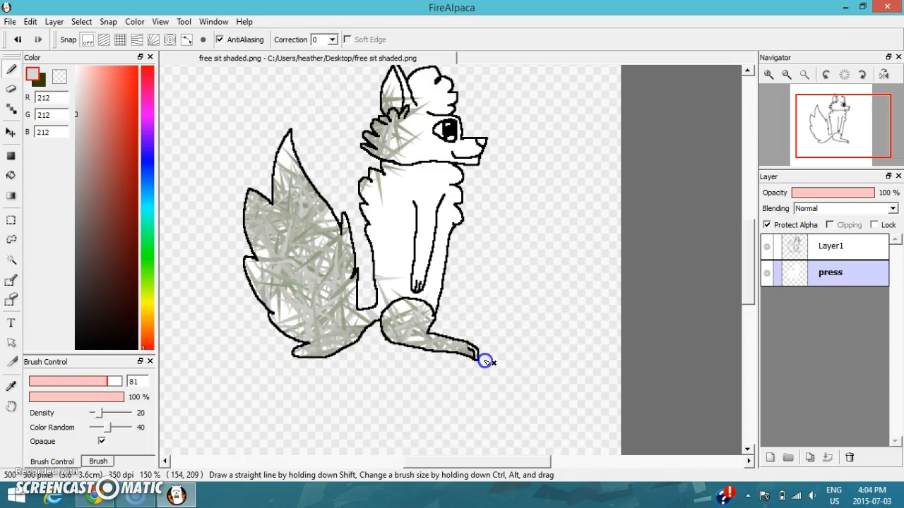
{"action": "mouse_move", "coordinate": [442, 302]}
{"action": "left_mouse_down"}
{"action": "mouse_move", "coordinate": [389, 293]}
{"action": "mouse_move", "coordinate": [386, 264]}
{"action": "mouse_move", "coordinate": [400, 239]}
{"action": "mouse_move", "coordinate": [387, 198]}
{"action": "mouse_move", "coordinate": [421, 153]}
{"action": "mouse_move", "coordinate": [418, 92]}
{"action": "mouse_move", "coordinate": [407, 75]}
{"action": "mouse_move", "coordinate": [469, 87]}
{"action": "mouse_move", "coordinate": [444, 151]}
{"action": "mouse_move", "coordinate": [481, 156]}
{"action": "left_mouse_up"}
{"action": "left_click_drag", "start_coordinate": [455, 186], "coordinate": [444, 234]}
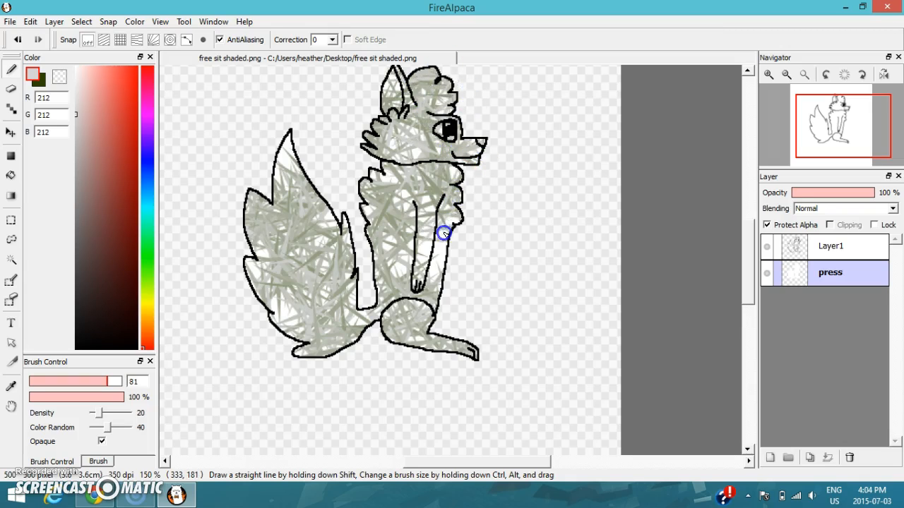
- Pick a lighter gray (237, 232, 232) and layer Thorn brush strokes over the tail, torso and head
{"action": "left_click", "coordinate": [59, 108]}
{"action": "left_click", "coordinate": [76, 85]}
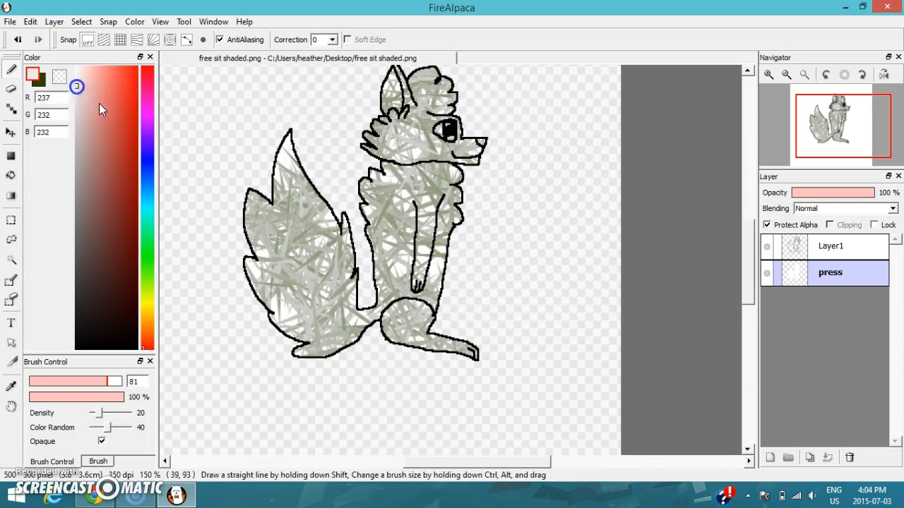
{"action": "mouse_move", "coordinate": [270, 204]}
{"action": "left_mouse_down"}
{"action": "mouse_move", "coordinate": [304, 262]}
{"action": "mouse_move", "coordinate": [328, 248]}
{"action": "mouse_move", "coordinate": [372, 342]}
{"action": "mouse_move", "coordinate": [456, 321]}
{"action": "mouse_move", "coordinate": [383, 262]}
{"action": "mouse_move", "coordinate": [423, 148]}
{"action": "mouse_move", "coordinate": [394, 89]}
{"action": "left_mouse_up"}
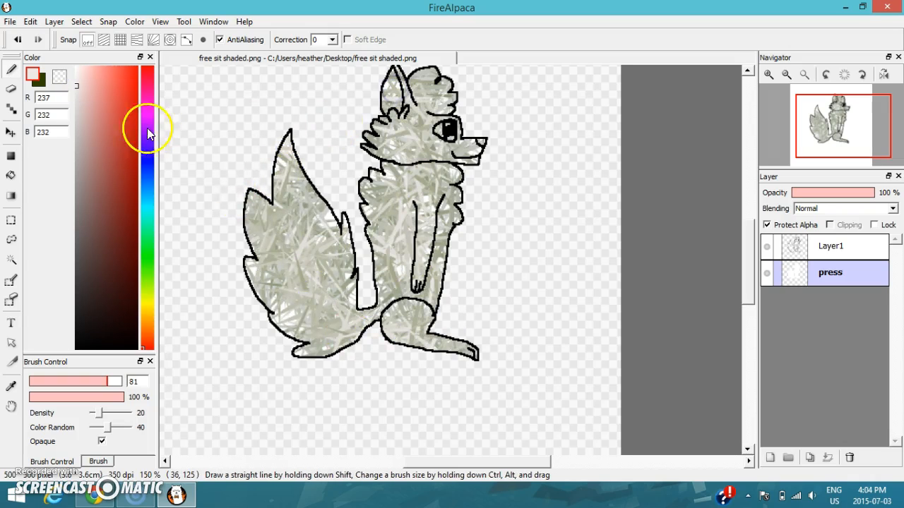
- Try layering Thorn brush strokes in gray (182, 182, 182) over the tail, torso and head, and undo them
{"action": "mouse_move", "coordinate": [246, 186]}
{"action": "left_mouse_down"}
{"action": "mouse_move", "coordinate": [291, 230]}
{"action": "mouse_move", "coordinate": [282, 276]}
{"action": "mouse_move", "coordinate": [447, 351]}
{"action": "mouse_move", "coordinate": [386, 216]}
{"action": "mouse_move", "coordinate": [436, 192]}
{"action": "mouse_move", "coordinate": [395, 73]}
{"action": "left_mouse_up"}
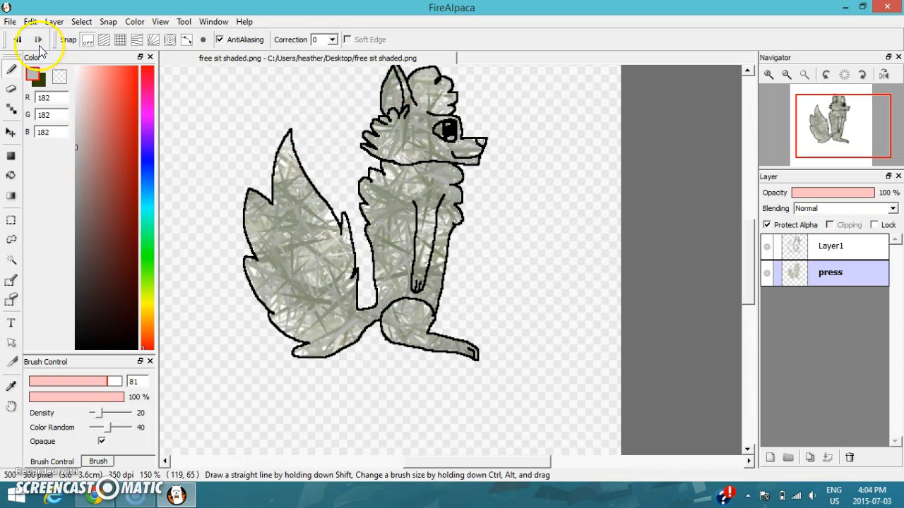
{"action": "left_click", "coordinate": [17, 39]}
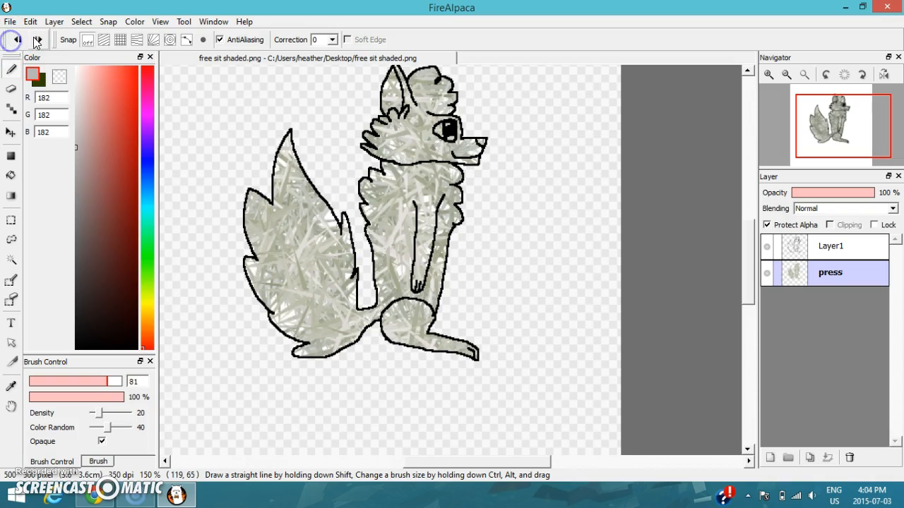
- Choose the Smudge brush and set its size to 48
{"action": "left_click", "coordinate": [98, 461]}
{"action": "left_click", "coordinate": [87, 413]}
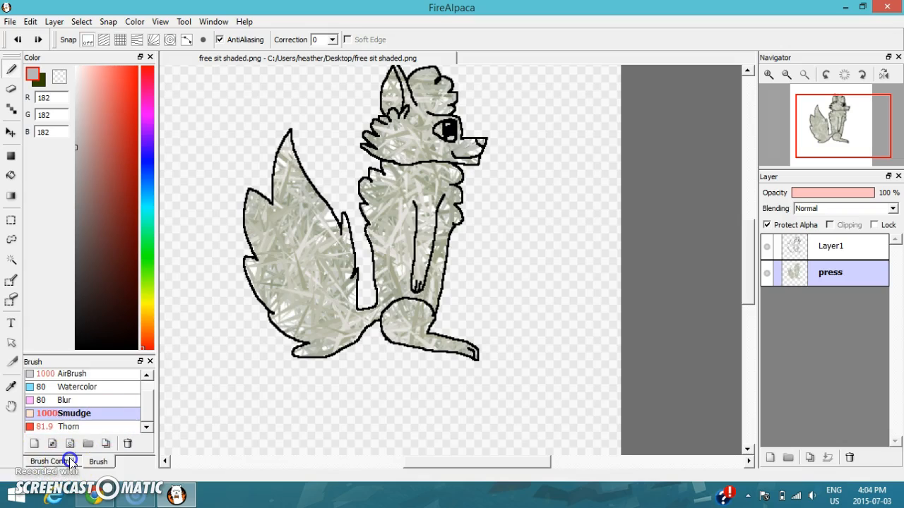
{"action": "left_click", "coordinate": [71, 462]}
{"action": "left_click_drag", "start_coordinate": [80, 378], "coordinate": [98, 381]}
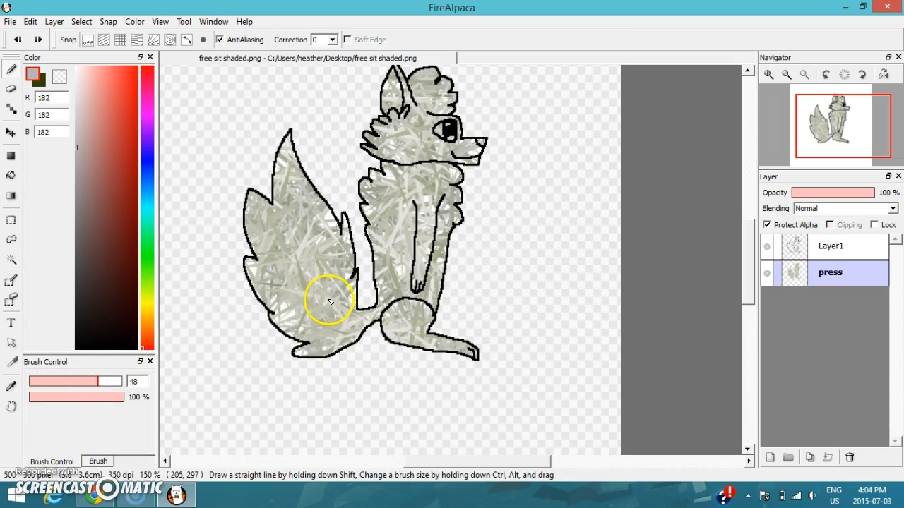
- Smudge the Thorn texture across the tail, torso, ear, head, muzzle, chest and legs to blend it into soft fur
{"action": "mouse_move", "coordinate": [321, 279]}
{"action": "left_mouse_down"}
{"action": "mouse_move", "coordinate": [310, 236]}
{"action": "mouse_move", "coordinate": [323, 212]}
{"action": "mouse_move", "coordinate": [286, 131]}
{"action": "mouse_move", "coordinate": [304, 234]}
{"action": "mouse_move", "coordinate": [269, 177]}
{"action": "mouse_move", "coordinate": [309, 277]}
{"action": "mouse_move", "coordinate": [250, 246]}
{"action": "mouse_move", "coordinate": [293, 245]}
{"action": "mouse_move", "coordinate": [298, 299]}
{"action": "mouse_move", "coordinate": [265, 259]}
{"action": "mouse_move", "coordinate": [362, 369]}
{"action": "mouse_move", "coordinate": [321, 325]}
{"action": "mouse_move", "coordinate": [356, 271]}
{"action": "mouse_move", "coordinate": [353, 294]}
{"action": "mouse_move", "coordinate": [335, 308]}
{"action": "mouse_move", "coordinate": [344, 236]}
{"action": "left_mouse_up"}
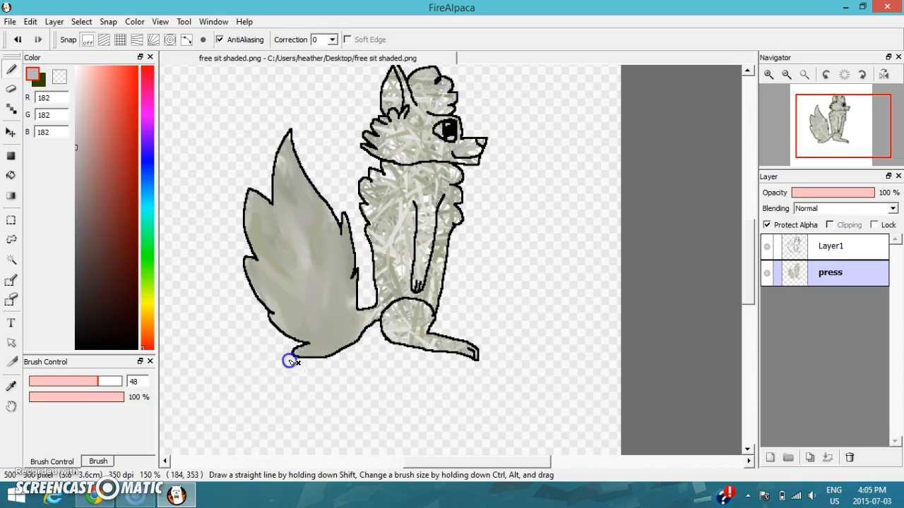
{"action": "mouse_move", "coordinate": [397, 307]}
{"action": "left_mouse_down"}
{"action": "mouse_move", "coordinate": [363, 322]}
{"action": "mouse_move", "coordinate": [347, 307]}
{"action": "mouse_move", "coordinate": [401, 300]}
{"action": "mouse_move", "coordinate": [390, 256]}
{"action": "mouse_move", "coordinate": [400, 302]}
{"action": "mouse_move", "coordinate": [370, 213]}
{"action": "mouse_move", "coordinate": [394, 158]}
{"action": "left_mouse_up"}
{"action": "left_click_drag", "start_coordinate": [419, 111], "coordinate": [395, 74]}
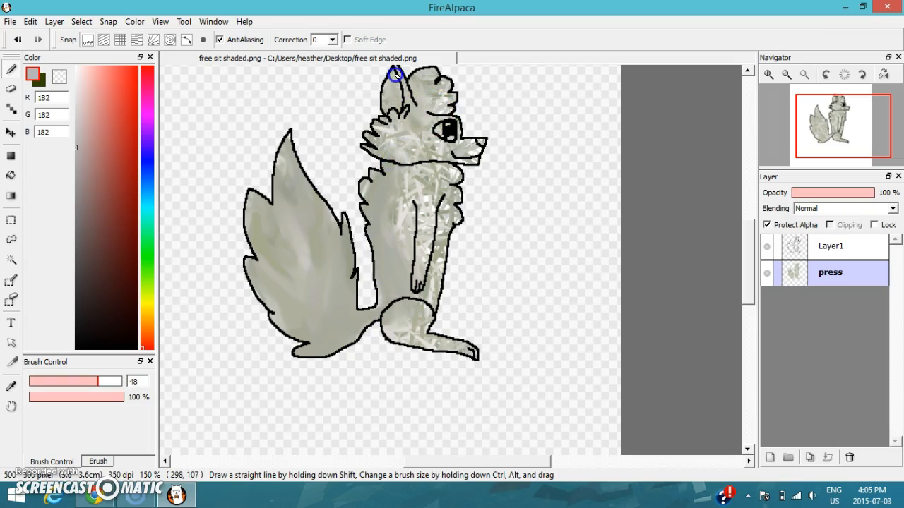
{"action": "left_click_drag", "start_coordinate": [391, 142], "coordinate": [415, 143]}
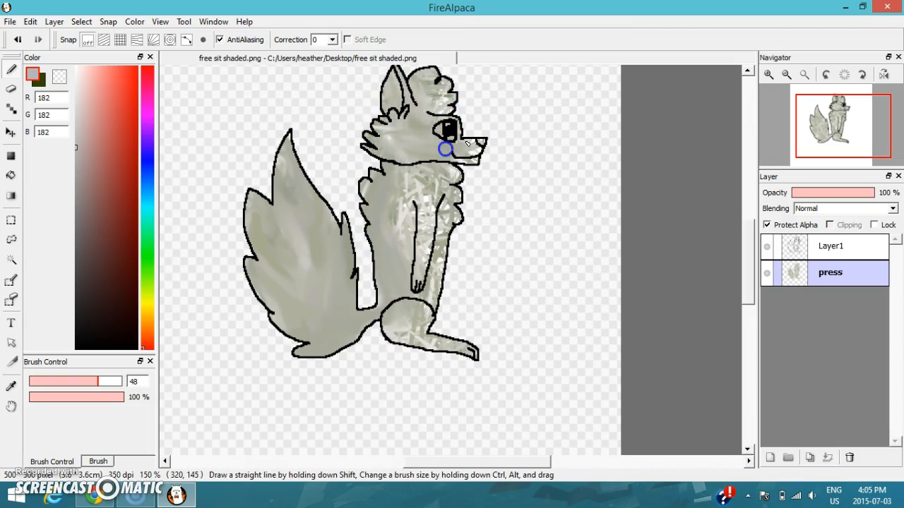
{"action": "left_click_drag", "start_coordinate": [442, 105], "coordinate": [450, 94]}
{"action": "left_click_drag", "start_coordinate": [455, 154], "coordinate": [468, 164]}
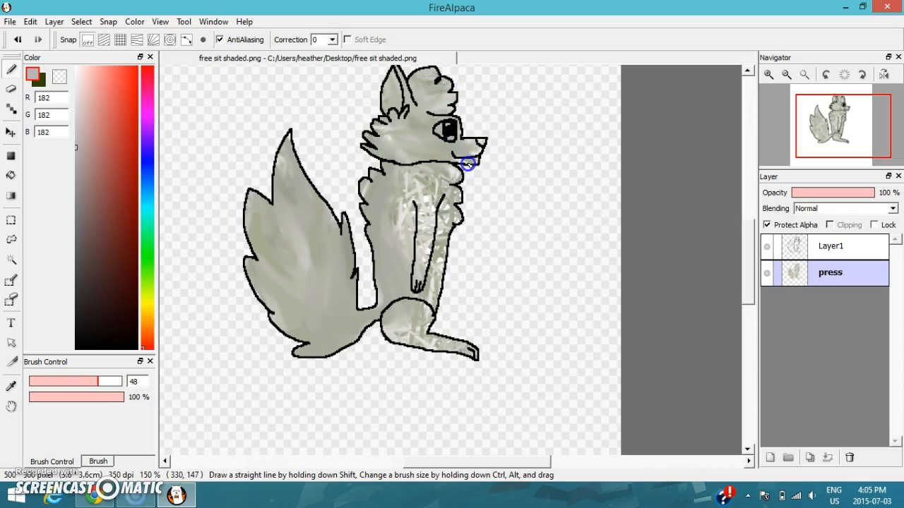
{"action": "mouse_move", "coordinate": [437, 203]}
{"action": "left_mouse_down"}
{"action": "mouse_move", "coordinate": [405, 220]}
{"action": "mouse_move", "coordinate": [417, 226]}
{"action": "mouse_move", "coordinate": [422, 203]}
{"action": "mouse_move", "coordinate": [436, 243]}
{"action": "mouse_move", "coordinate": [442, 236]}
{"action": "mouse_move", "coordinate": [427, 256]}
{"action": "left_mouse_up"}
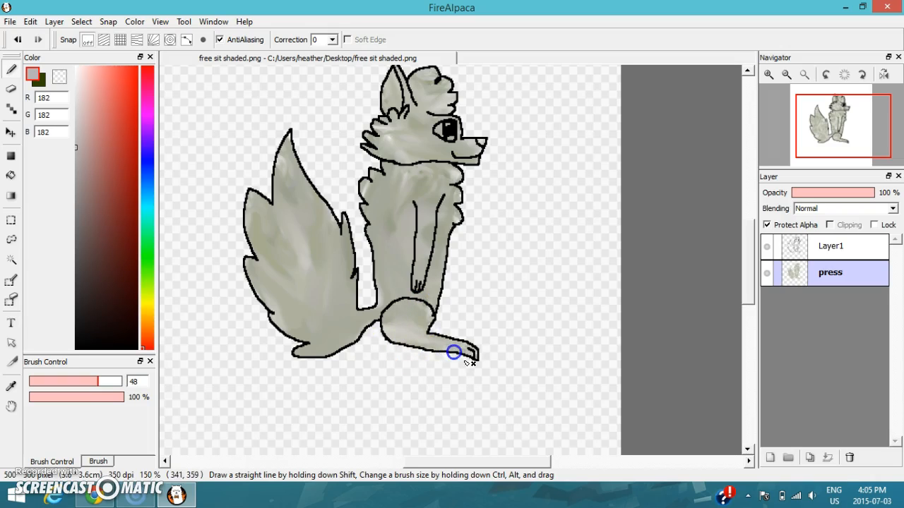
- Smudge the torso, foreleg and tail a second time to smooth the remaining light streaks
{"action": "scroll", "coordinate": [456, 355], "scroll_direction": "down", "scroll_amount": 2}
{"action": "scroll", "coordinate": [442, 319], "scroll_direction": "up", "scroll_amount": 2}
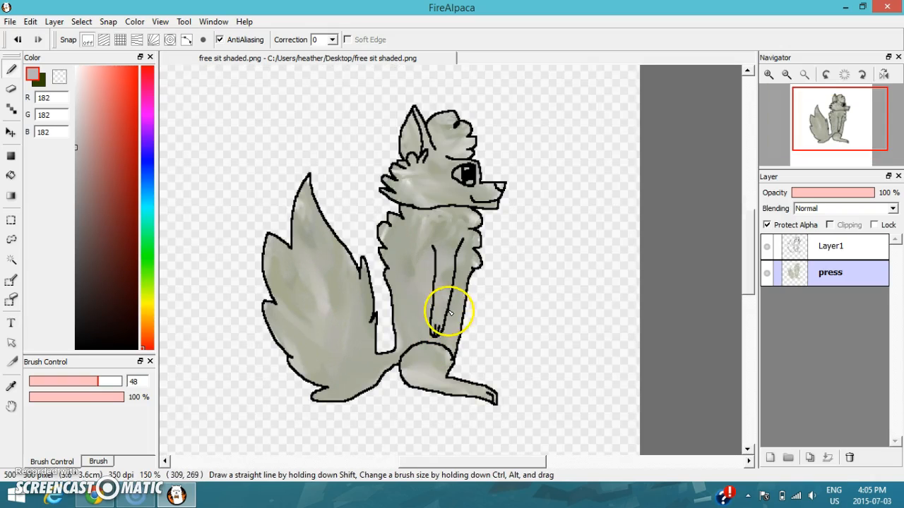
{"action": "mouse_move", "coordinate": [446, 230]}
{"action": "left_mouse_down"}
{"action": "mouse_move", "coordinate": [435, 288]}
{"action": "mouse_move", "coordinate": [415, 334]}
{"action": "left_mouse_up"}
{"action": "mouse_move", "coordinate": [461, 219]}
{"action": "left_mouse_down"}
{"action": "mouse_move", "coordinate": [474, 264]}
{"action": "mouse_move", "coordinate": [441, 280]}
{"action": "left_mouse_up"}
{"action": "mouse_move", "coordinate": [320, 277]}
{"action": "left_mouse_down"}
{"action": "mouse_move", "coordinate": [326, 320]}
{"action": "mouse_move", "coordinate": [301, 287]}
{"action": "mouse_move", "coordinate": [298, 328]}
{"action": "mouse_move", "coordinate": [339, 385]}
{"action": "left_mouse_up"}
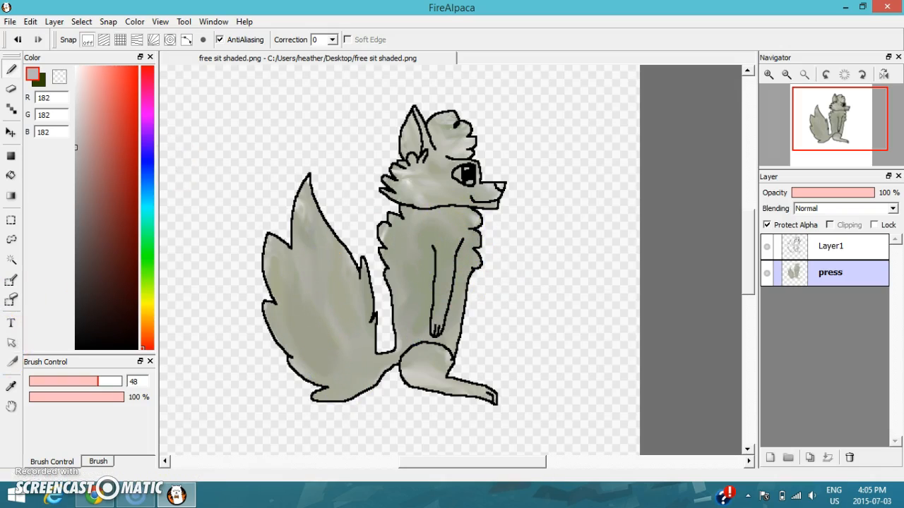
- Sample fur colors with the Eyedropper from the middle of the tail (167, 168, 156) and from the chest (158, 162, 144)
{"action": "left_click", "coordinate": [10, 383]}
{"action": "scroll", "coordinate": [365, 250], "scroll_direction": "up", "scroll_amount": 3}
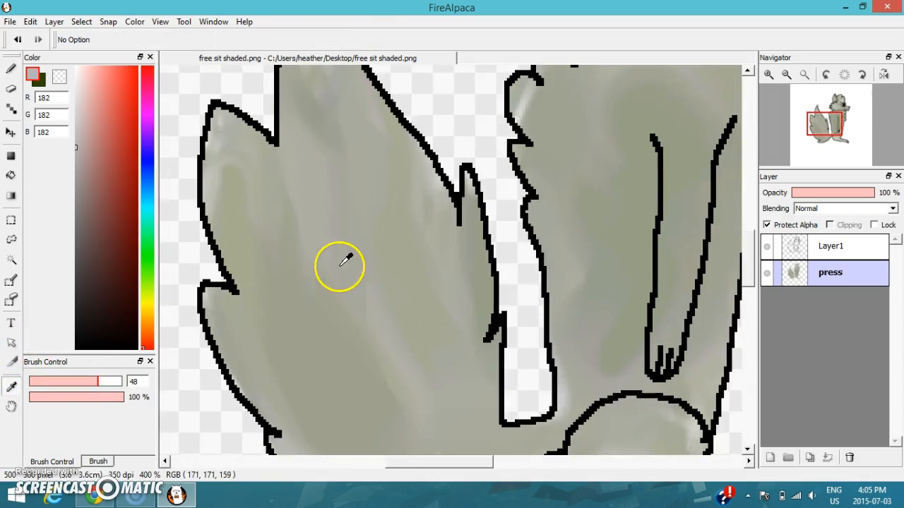
{"action": "scroll", "coordinate": [385, 310], "scroll_direction": "up", "scroll_amount": 2}
{"action": "scroll", "coordinate": [385, 310], "scroll_direction": "up", "scroll_amount": 1}
{"action": "left_click", "coordinate": [367, 288]}
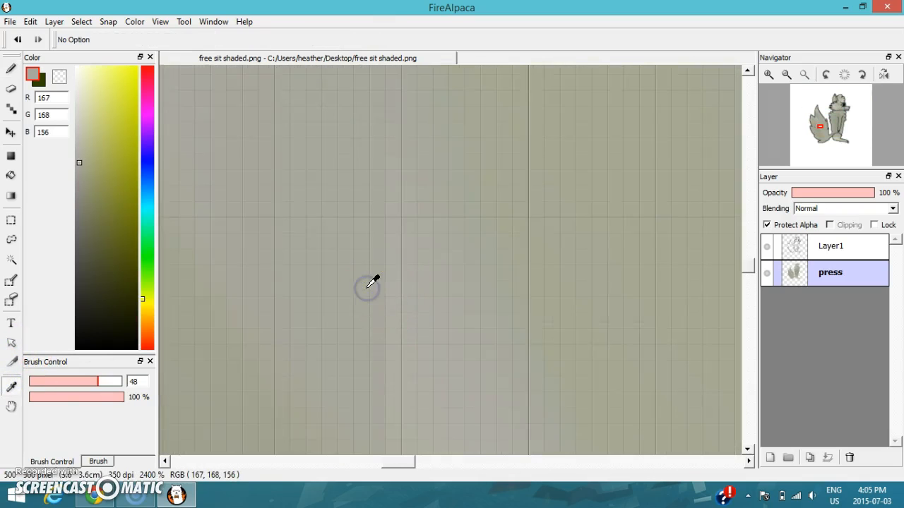
{"action": "scroll", "coordinate": [381, 204], "scroll_direction": "down", "scroll_amount": 8}
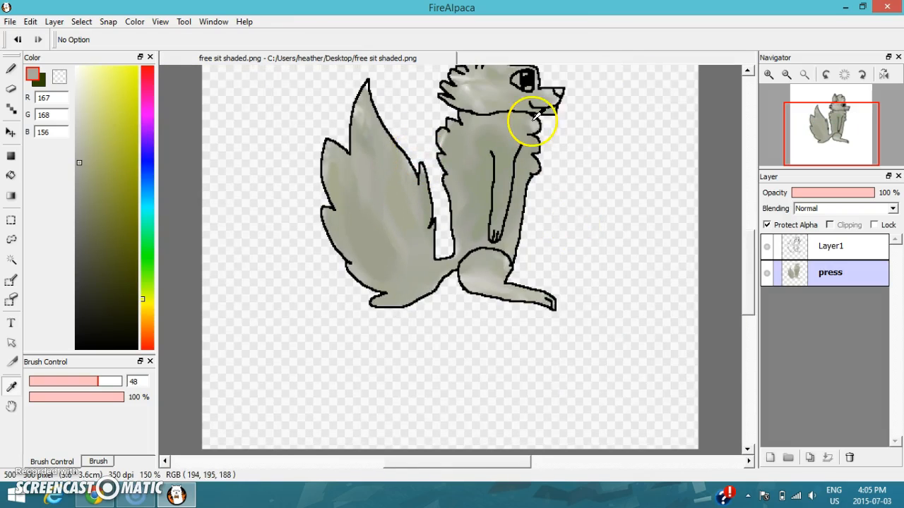
{"action": "scroll", "coordinate": [533, 124], "scroll_direction": "up", "scroll_amount": 9}
{"action": "left_click", "coordinate": [426, 152]}
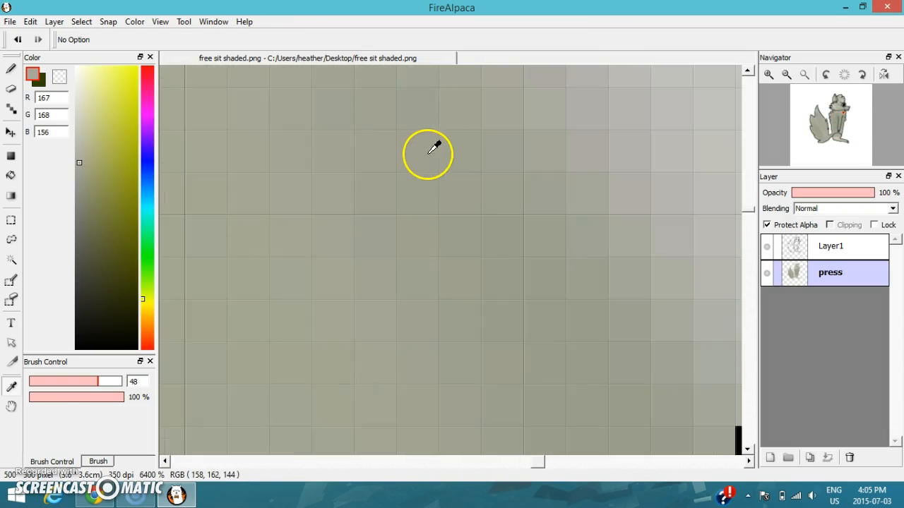
{"action": "scroll", "coordinate": [421, 152], "scroll_direction": "down", "scroll_amount": 8}
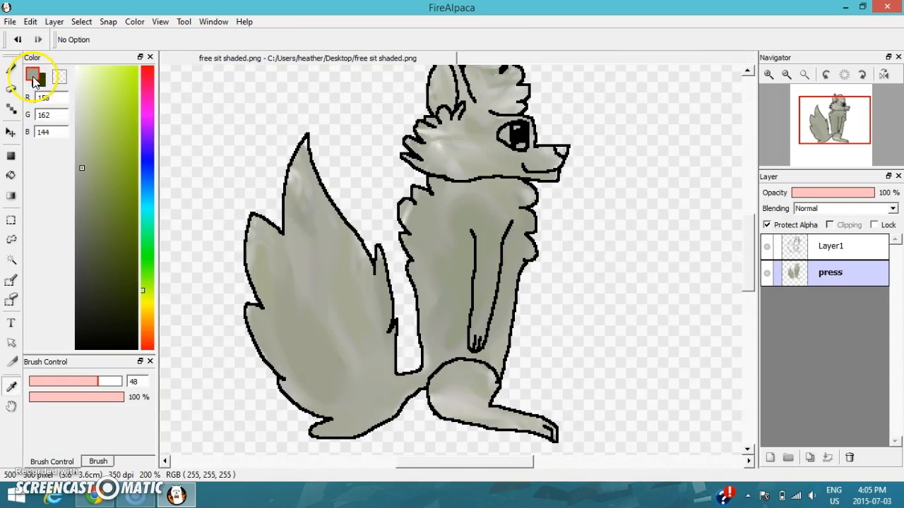
- Return to the brush, set the secondary color to white and make the sampled gray-green (158, 163, 144) the primary color
{"action": "left_click", "coordinate": [32, 81]}
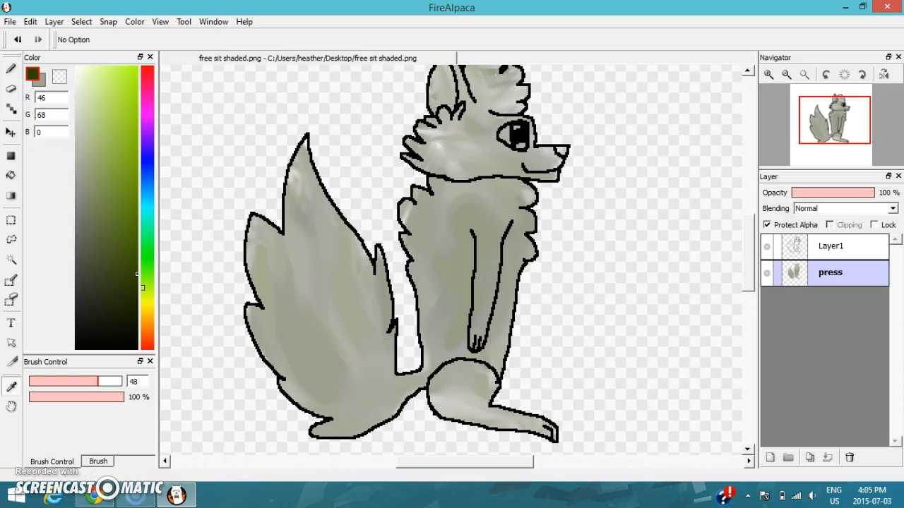
{"action": "left_click", "coordinate": [15, 65]}
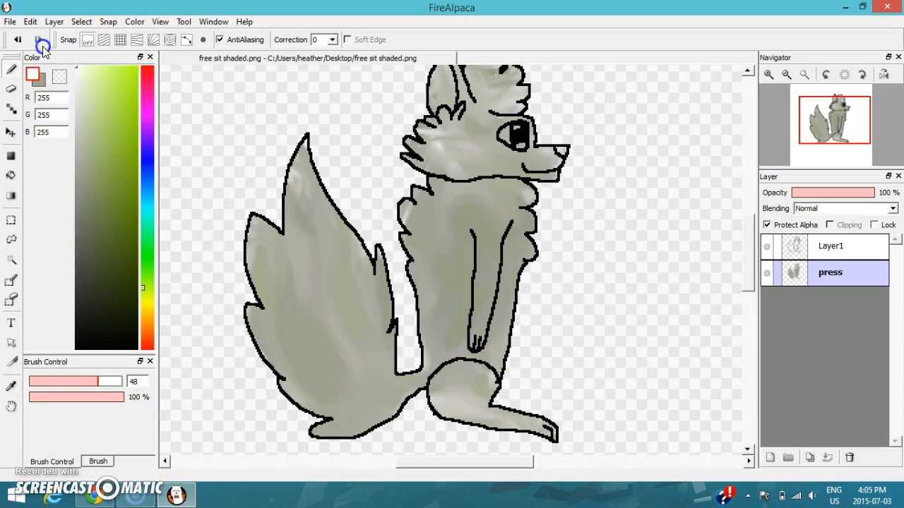
{"action": "left_click", "coordinate": [36, 77]}
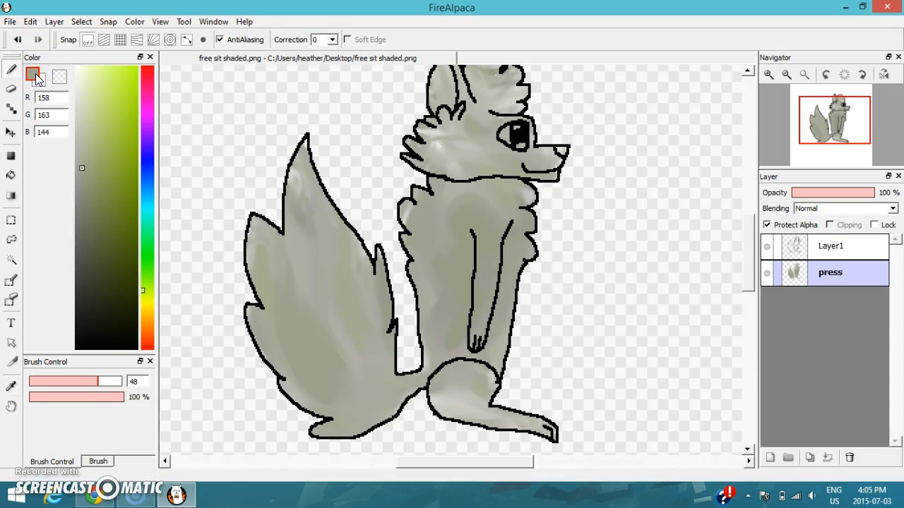
{"action": "scroll", "coordinate": [513, 310], "scroll_direction": "down", "scroll_amount": 2}
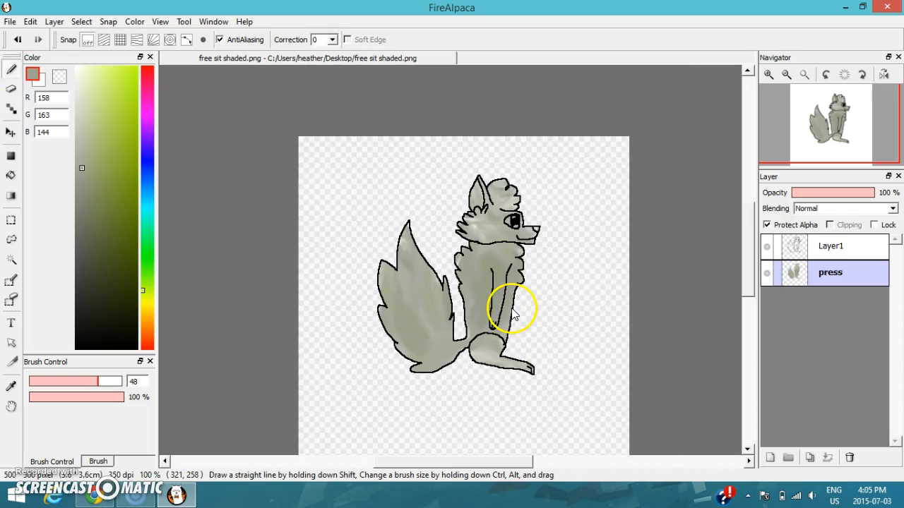
{"action": "scroll", "coordinate": [502, 268], "scroll_direction": "down", "scroll_amount": 1}
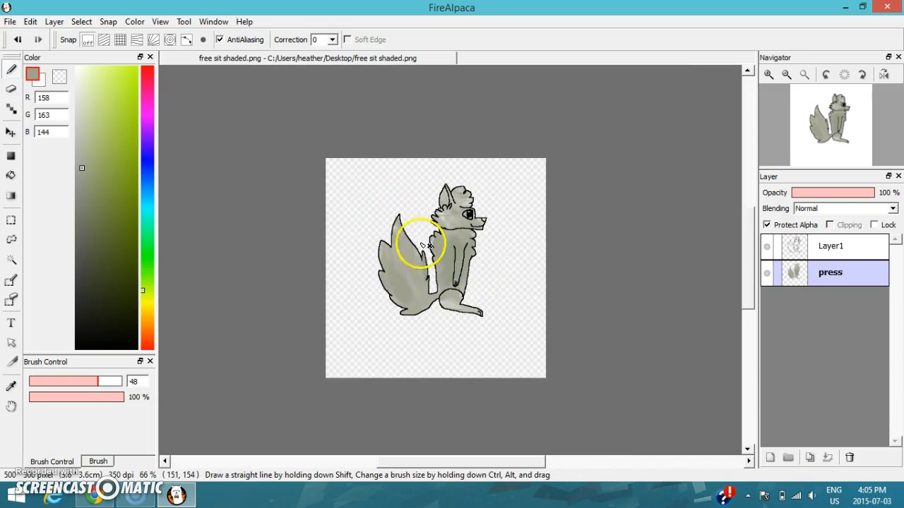
{"action": "scroll", "coordinate": [487, 288], "scroll_direction": "up", "scroll_amount": 2}
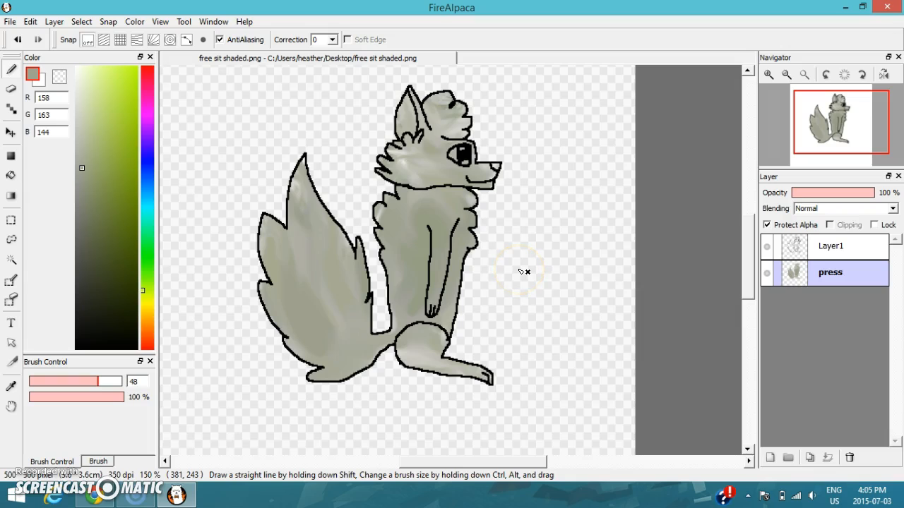
- Select a rectangle closely around the whole canine and crop the canvas to it
{"action": "left_click", "coordinate": [11, 221]}
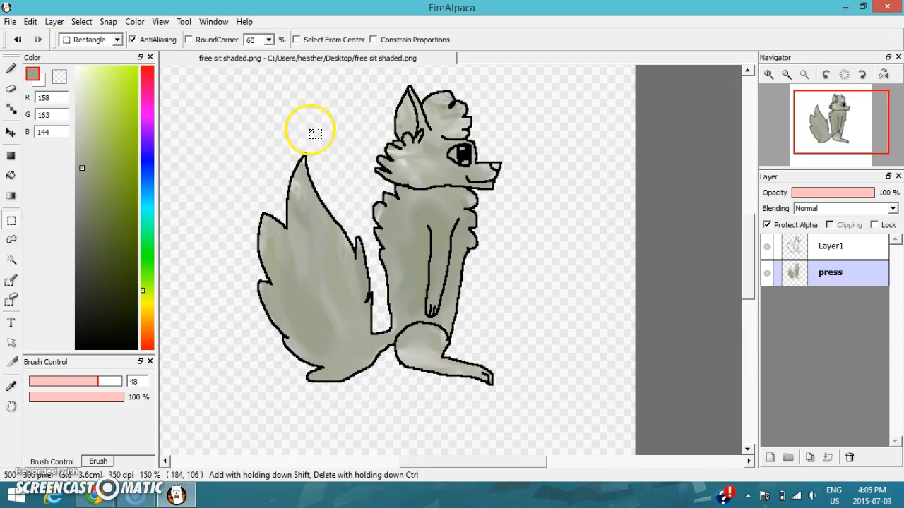
{"action": "left_click_drag", "start_coordinate": [236, 84], "coordinate": [529, 404]}
{"action": "left_click", "coordinate": [30, 21]}
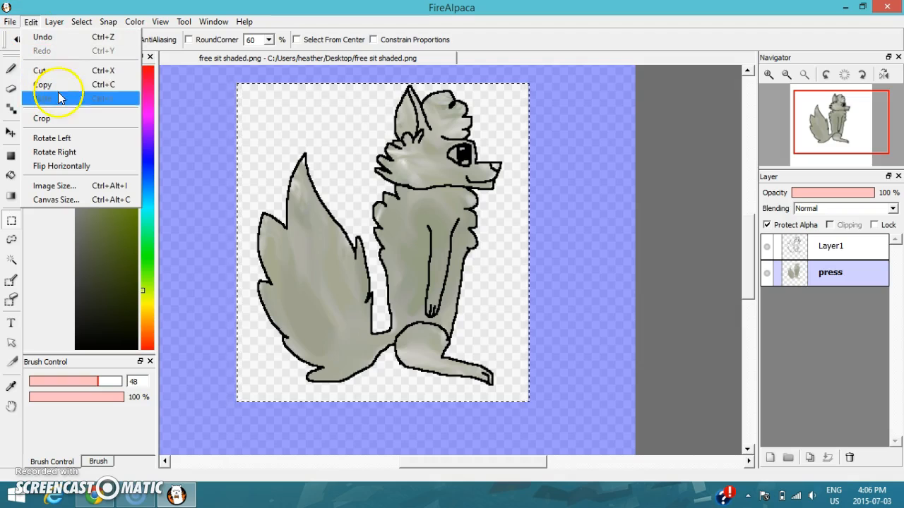
{"action": "left_click", "coordinate": [56, 119]}
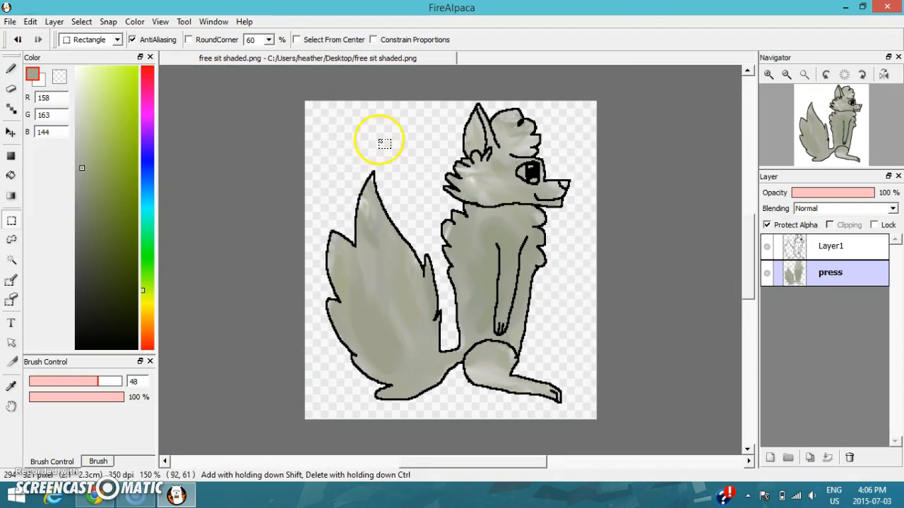
- Save the cropped image to the Desktop as "free sit greyscaled.png" in Transparent PNG format
{"action": "left_click", "coordinate": [9, 22]}
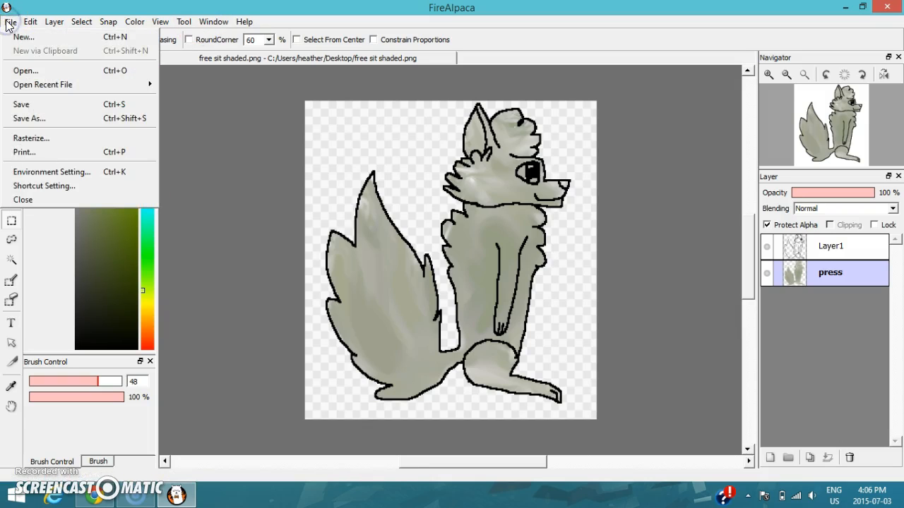
{"action": "left_click", "coordinate": [53, 119]}
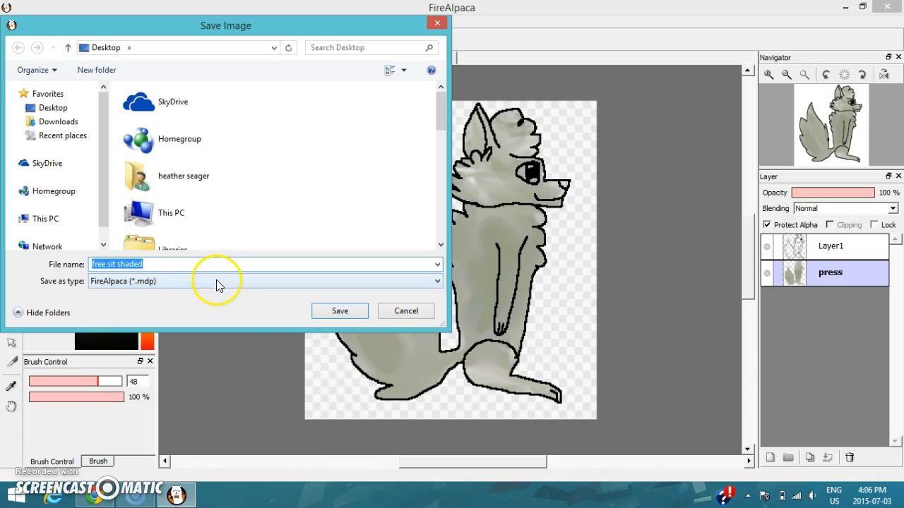
{"action": "key", "text": "BackSpace"}
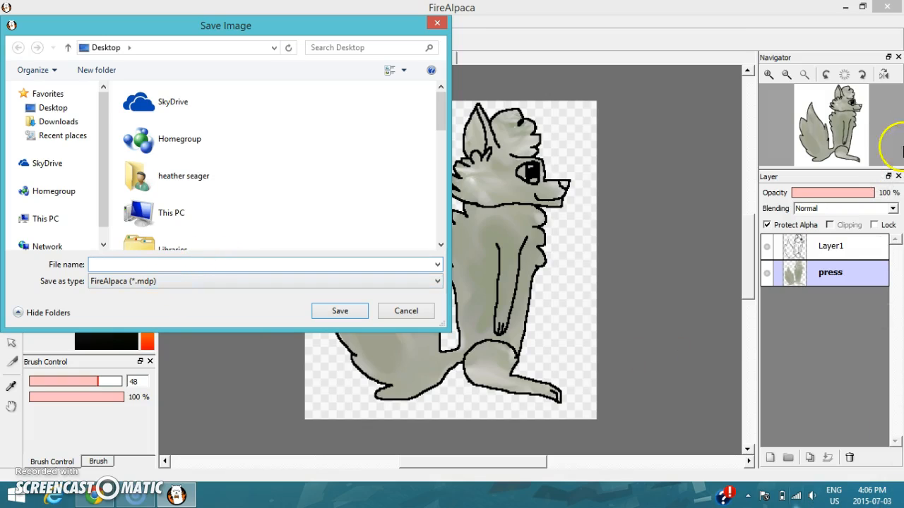
{"action": "type", "text": "free sit g"}
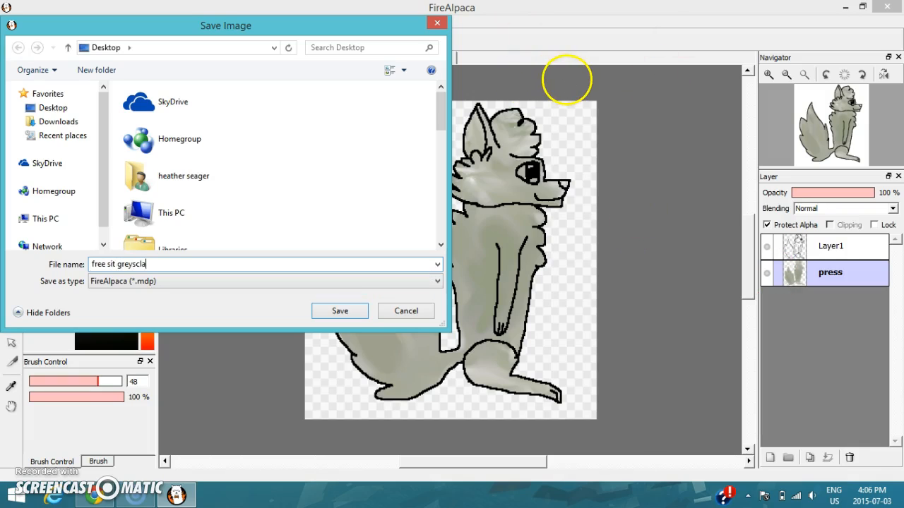
{"action": "type", "text": "reyscaled.png"}
{"action": "key", "text": "Return"}
{"action": "key", "text": "Return"}
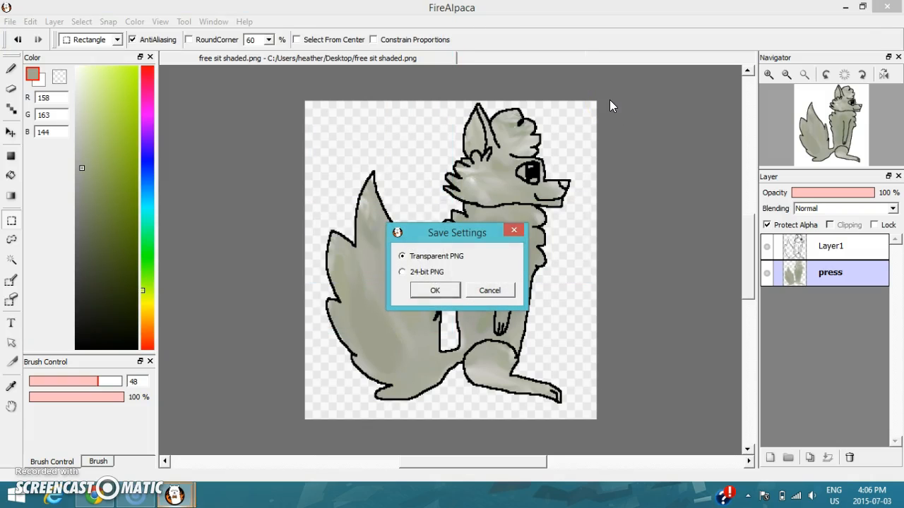
{"action": "key", "text": "Return"}
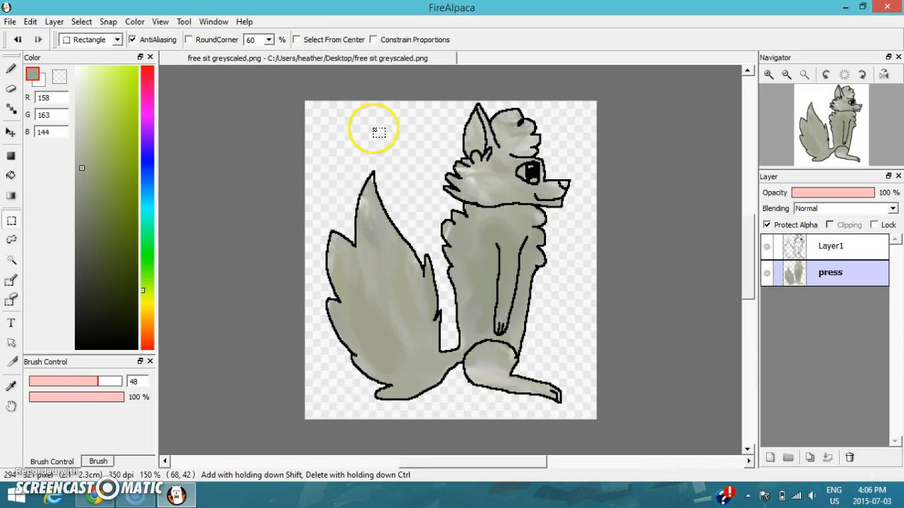
- Close the image and reopen "free sit greyscaled.png" from the recent files
{"action": "right_click", "coordinate": [399, 60]}
{"action": "left_click", "coordinate": [426, 85]}
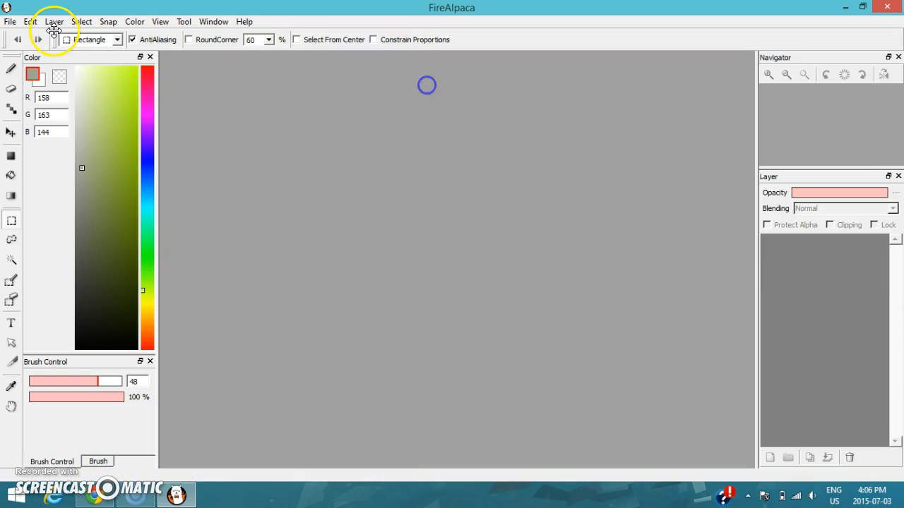
{"action": "left_click", "coordinate": [30, 22]}
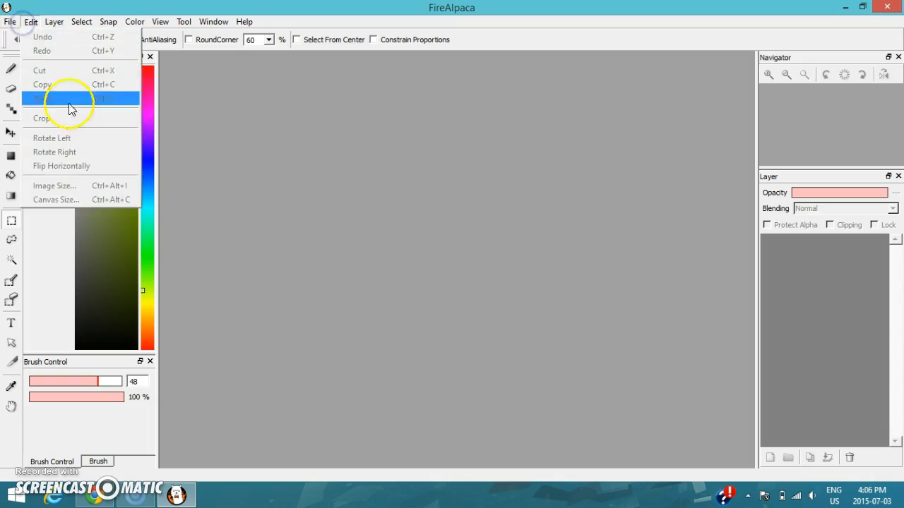
{"action": "left_click", "coordinate": [11, 21]}
{"action": "mouse_move", "coordinate": [41, 89]}
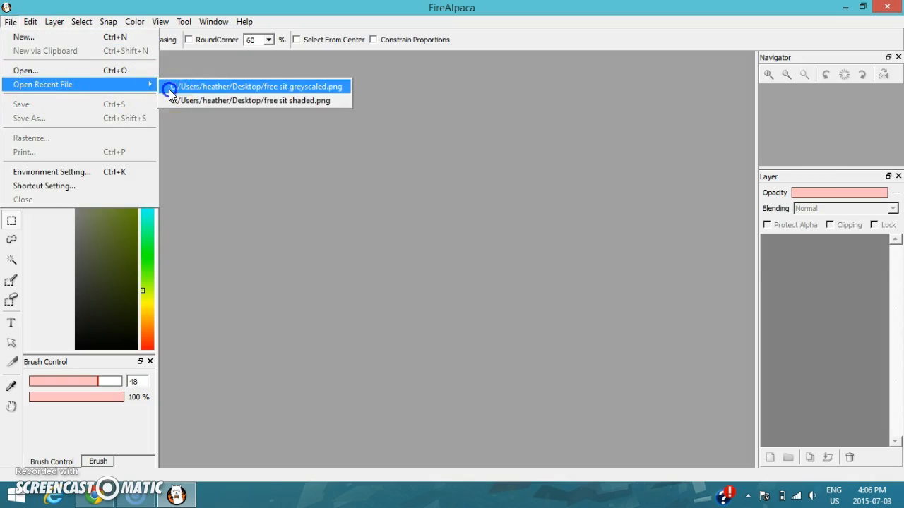
{"action": "left_click", "coordinate": [169, 89]}
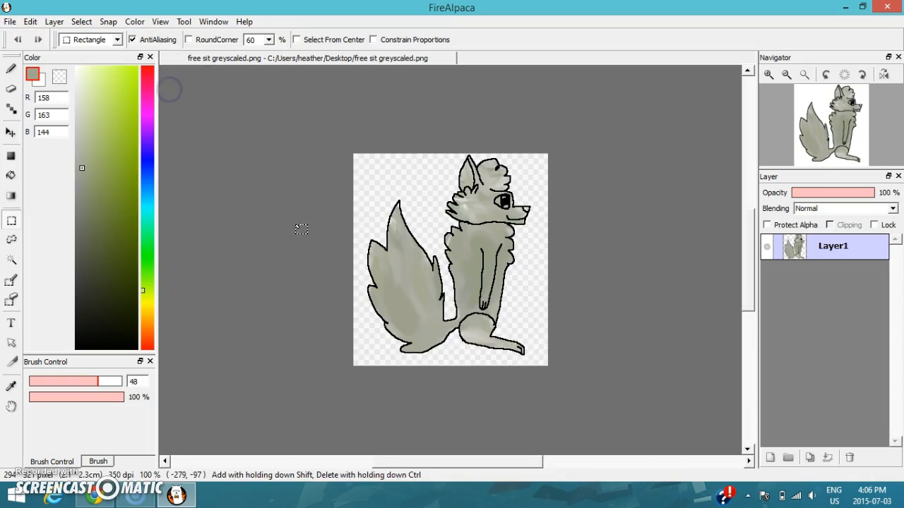
- Duplicate the canine layer and set the copy's blending mode to Screen
{"action": "left_click", "coordinate": [812, 460]}
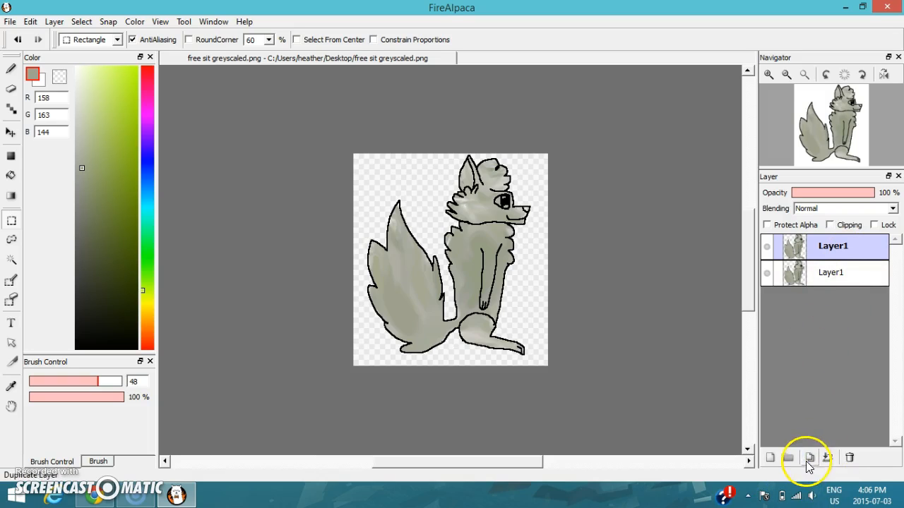
{"action": "left_click", "coordinate": [808, 208]}
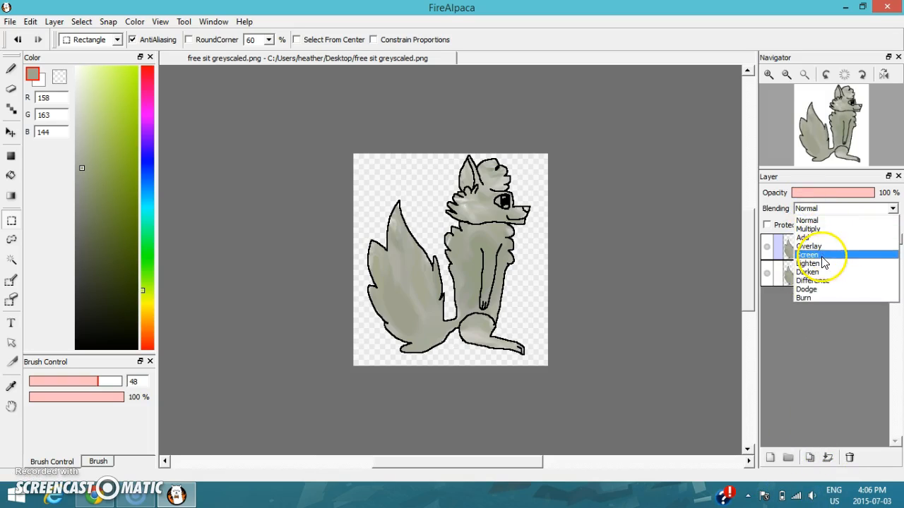
{"action": "left_click", "coordinate": [823, 260]}
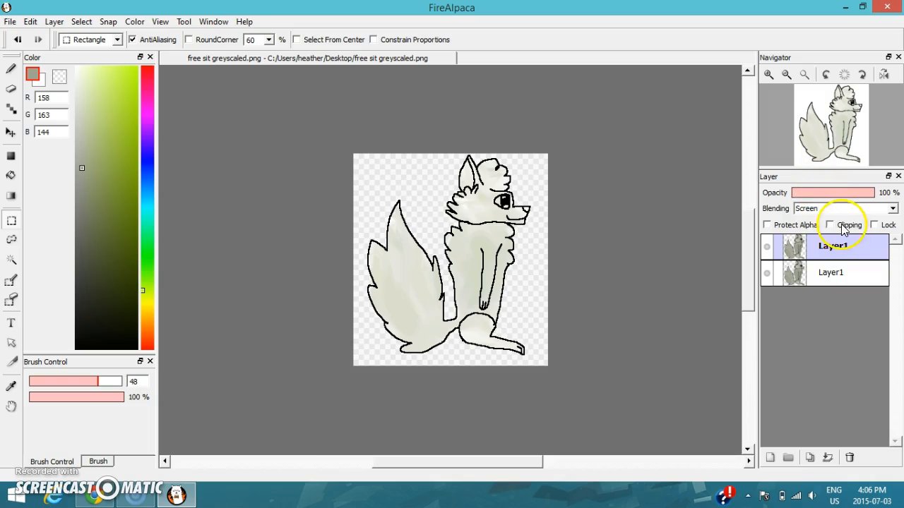
{"action": "scroll", "coordinate": [448, 202], "scroll_direction": "down", "scroll_amount": 2}
{"action": "scroll", "coordinate": [444, 202], "scroll_direction": "up", "scroll_amount": 4}
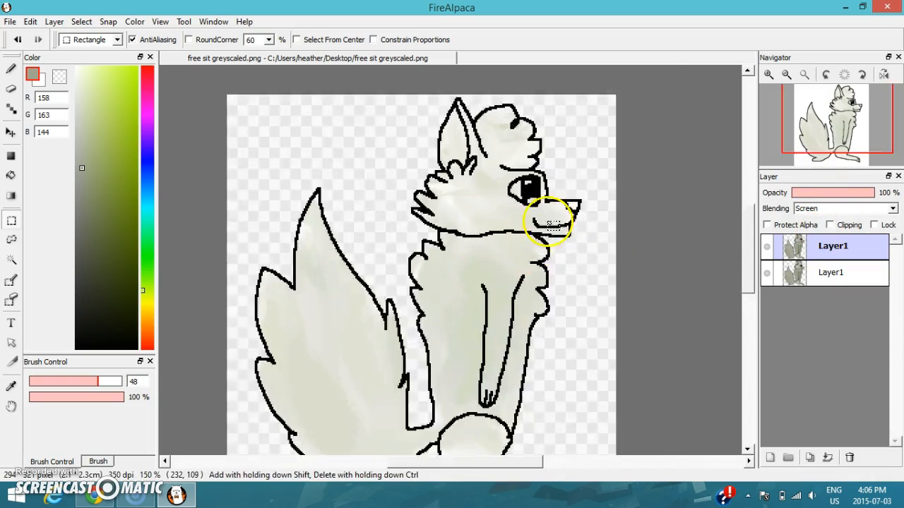
{"action": "scroll", "coordinate": [552, 225], "scroll_direction": "up", "scroll_amount": 2}
{"action": "scroll", "coordinate": [409, 141], "scroll_direction": "down", "scroll_amount": 4}
- Try the Multiply blending mode on the duplicated layer and inspect the canine's fur up close
{"action": "left_click", "coordinate": [821, 208]}
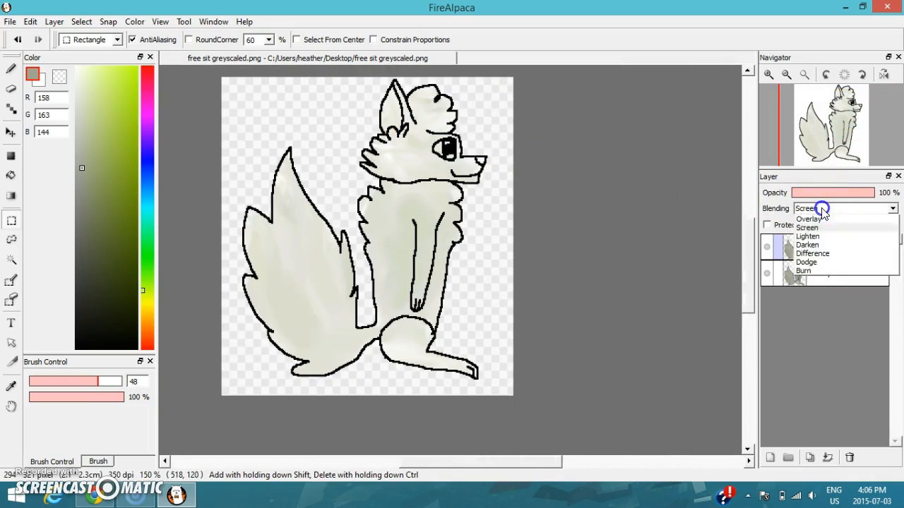
{"action": "left_click", "coordinate": [816, 233]}
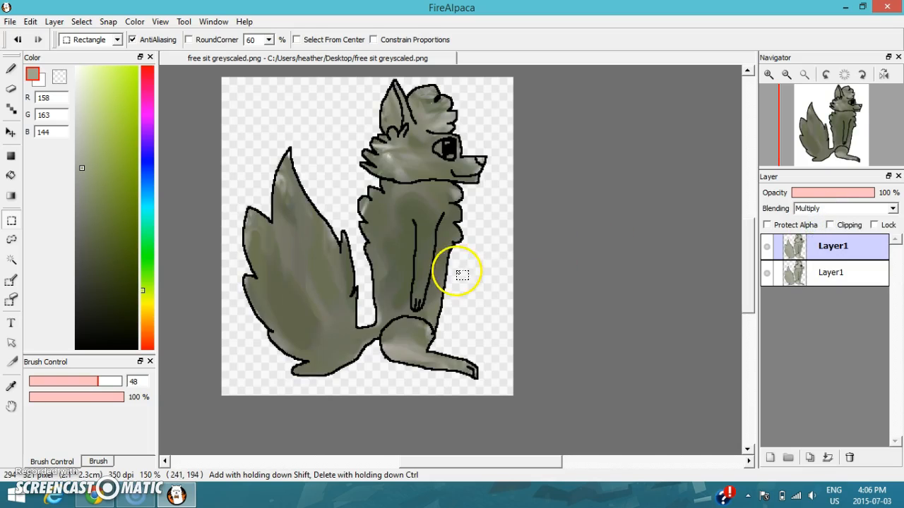
{"action": "scroll", "coordinate": [299, 259], "scroll_direction": "up", "scroll_amount": 5}
{"action": "scroll", "coordinate": [332, 259], "scroll_direction": "down", "scroll_amount": 1}
{"action": "scroll", "coordinate": [429, 221], "scroll_direction": "down", "scroll_amount": 8}
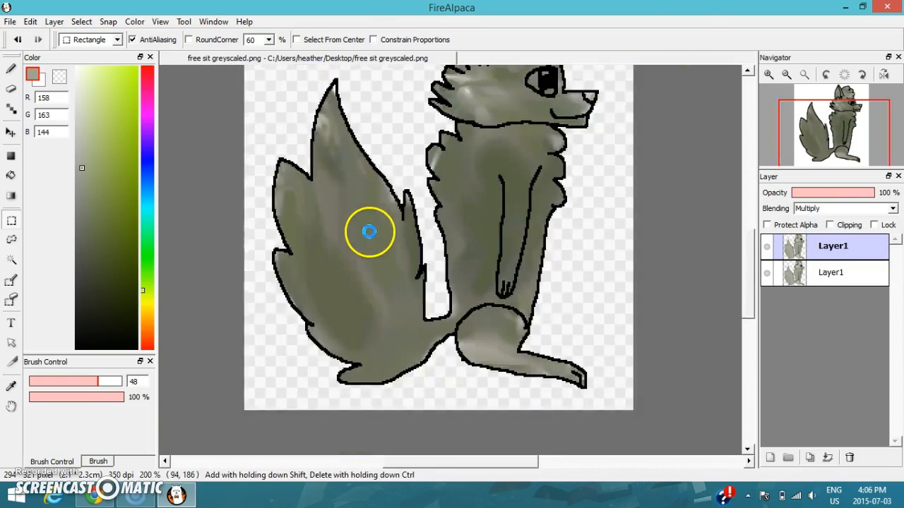
{"action": "scroll", "coordinate": [395, 188], "scroll_direction": "up", "scroll_amount": 1}
{"action": "scroll", "coordinate": [381, 234], "scroll_direction": "up", "scroll_amount": 1}
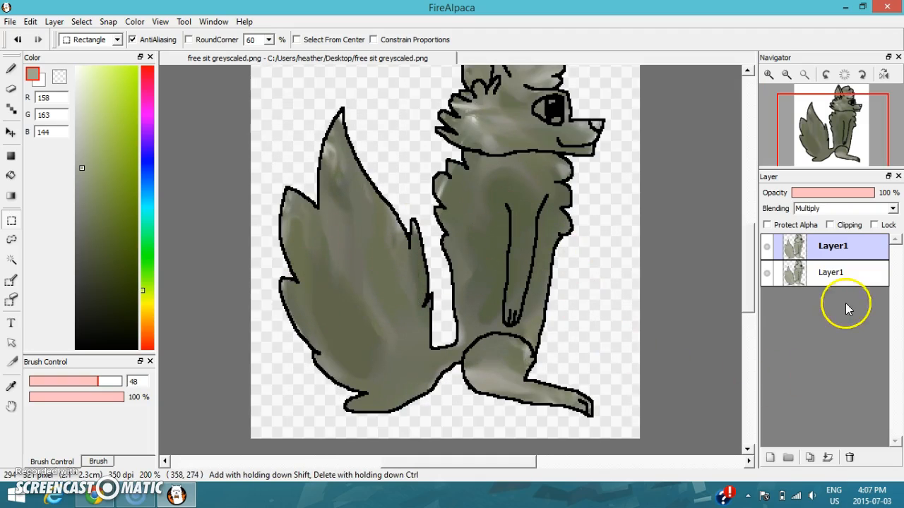
- Return the duplicated layer to Normal blending, and try the Add mode on it
{"action": "left_click", "coordinate": [836, 210]}
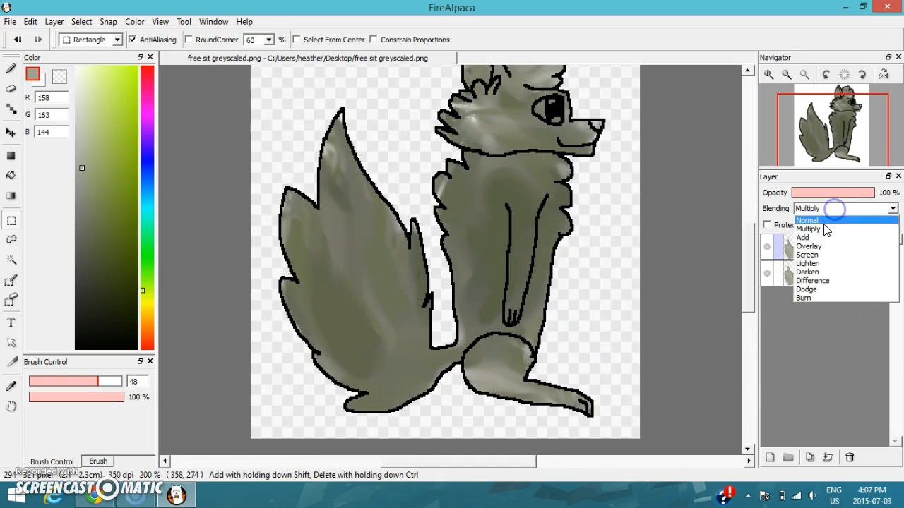
{"action": "left_click", "coordinate": [825, 220]}
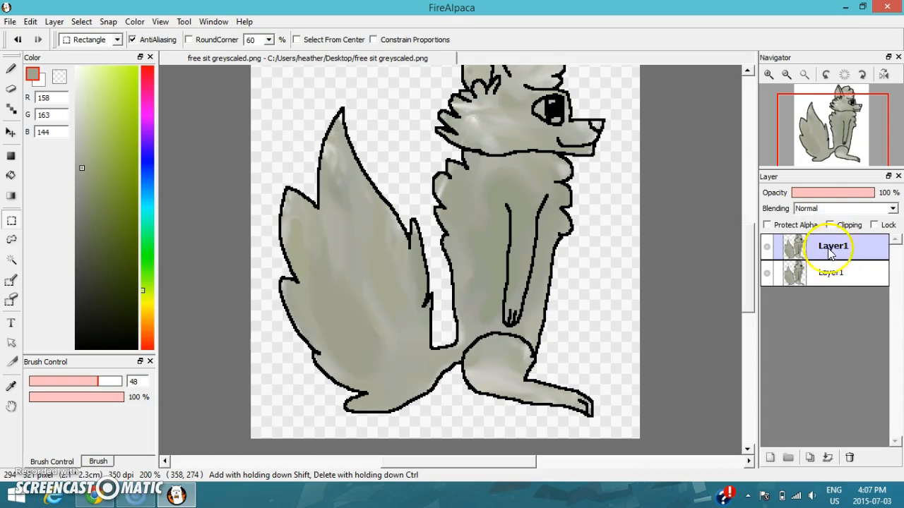
{"action": "left_click", "coordinate": [824, 213]}
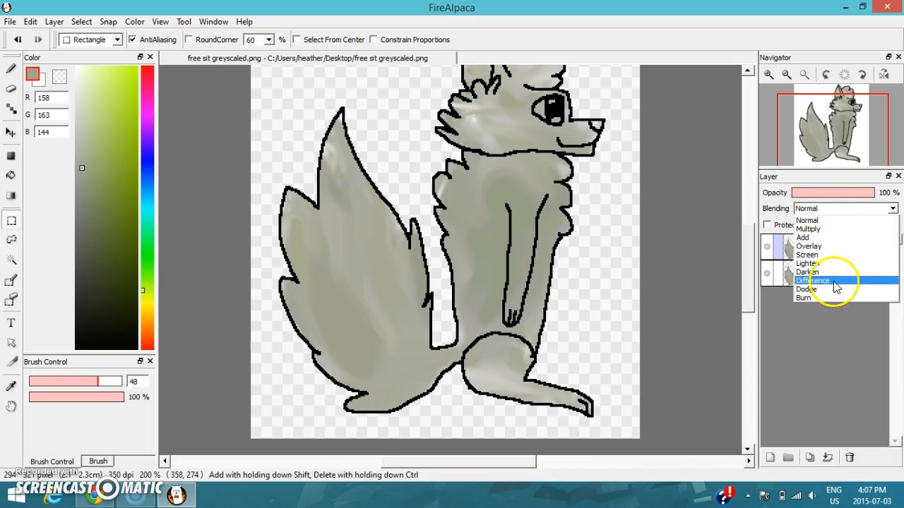
{"action": "left_click", "coordinate": [805, 238]}
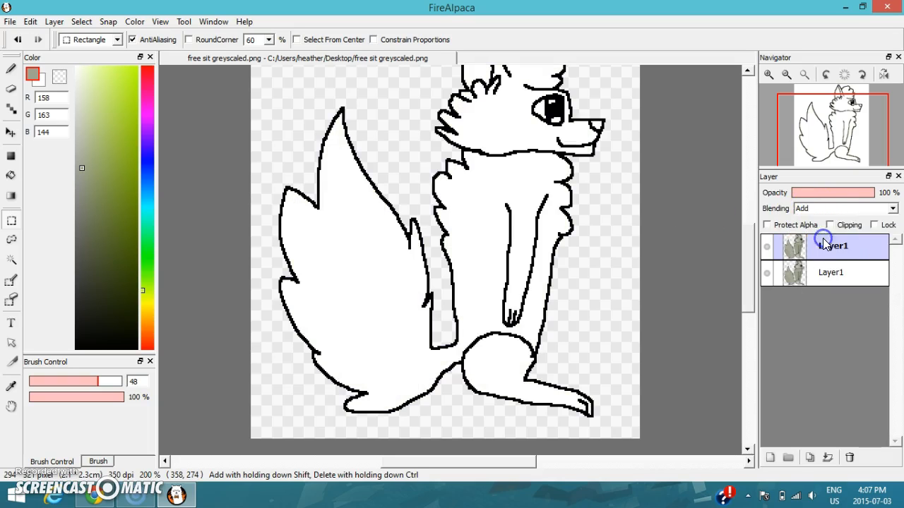
{"action": "scroll", "coordinate": [531, 273], "scroll_direction": "down", "scroll_amount": 1}
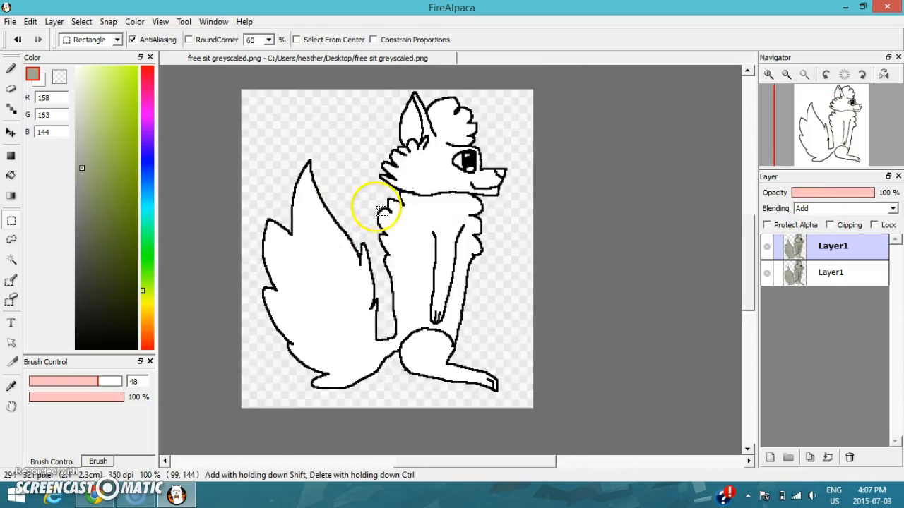
{"action": "scroll", "coordinate": [430, 198], "scroll_direction": "up", "scroll_amount": 5}
{"action": "scroll", "coordinate": [424, 216], "scroll_direction": "down", "scroll_amount": 5}
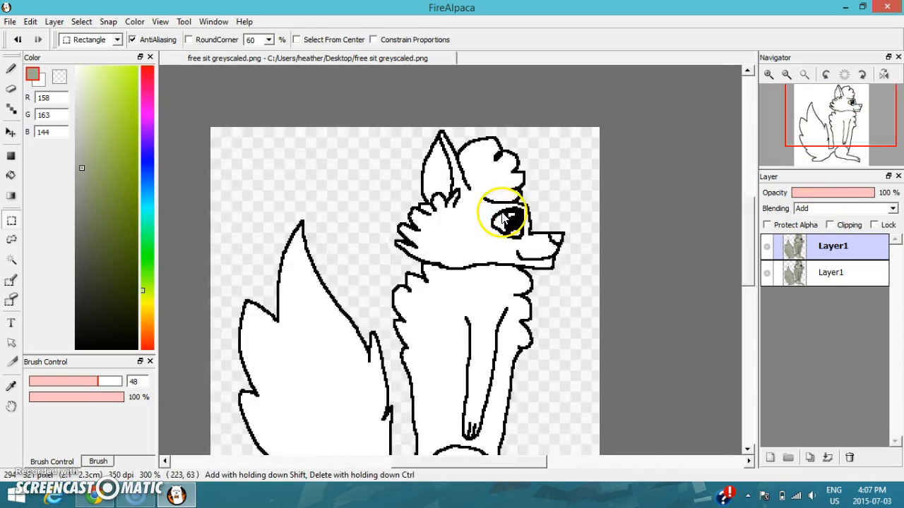
- Try Lighten on the duplicated layer, and settle on Screen as its blending mode
{"action": "left_click", "coordinate": [818, 209]}
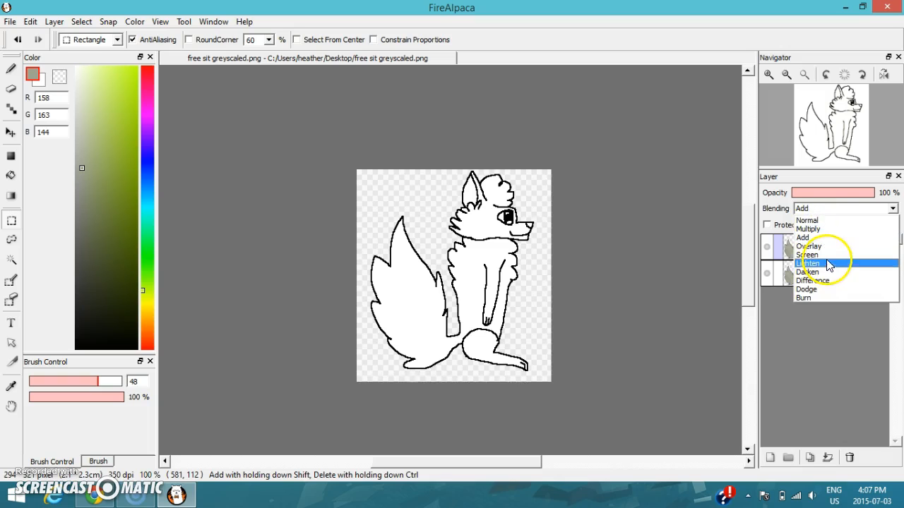
{"action": "left_click", "coordinate": [828, 262]}
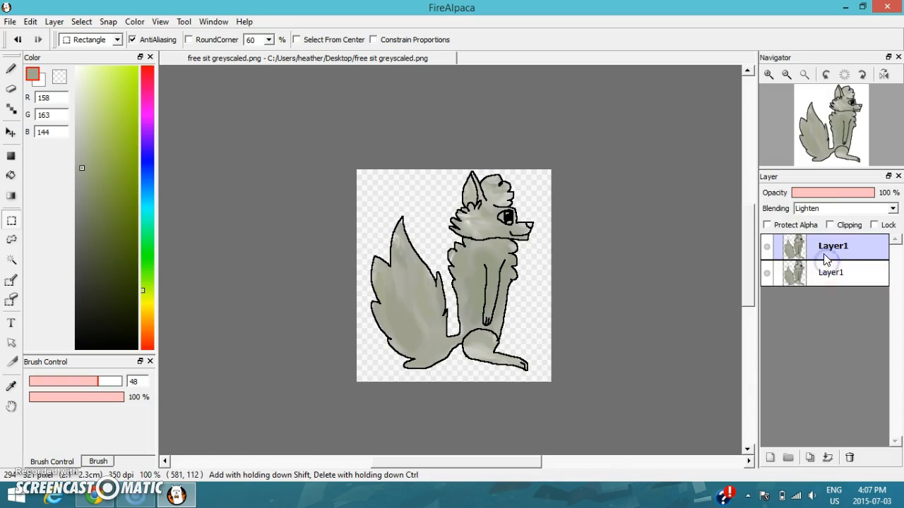
{"action": "left_click", "coordinate": [813, 209]}
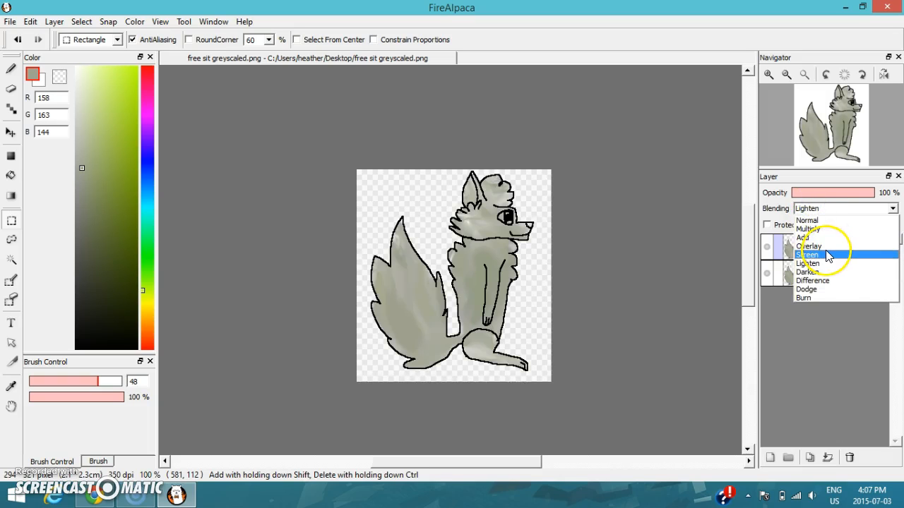
{"action": "left_click", "coordinate": [825, 254]}
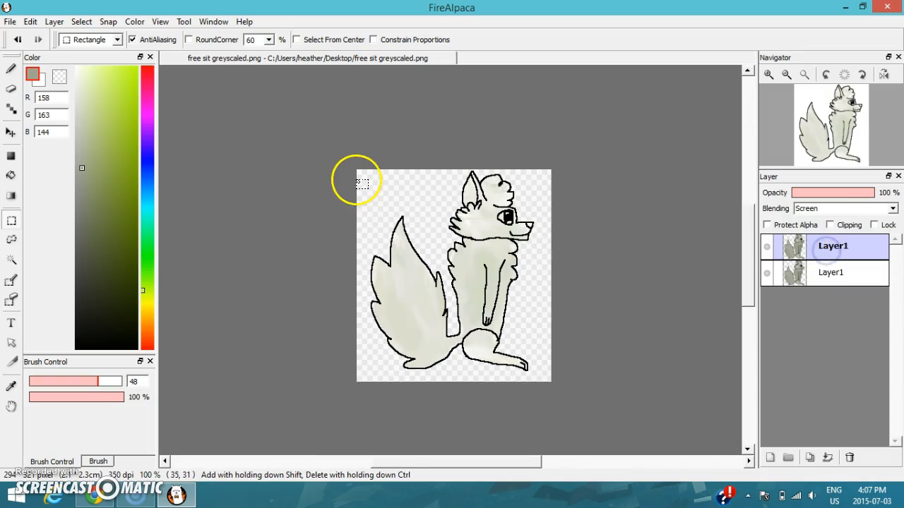
- Save the lightened canine over "free sit greyscaled.png", accepting that the layers are not kept
{"action": "left_click", "coordinate": [10, 21]}
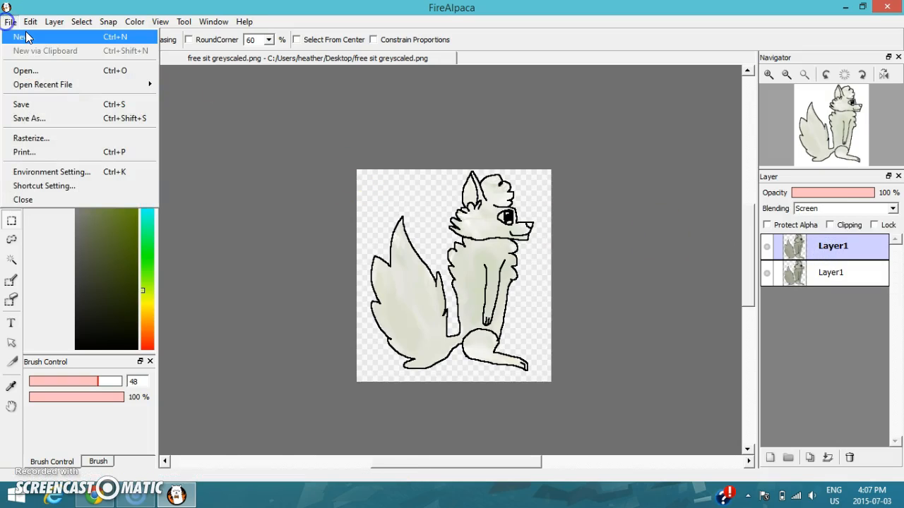
{"action": "left_click", "coordinate": [28, 105]}
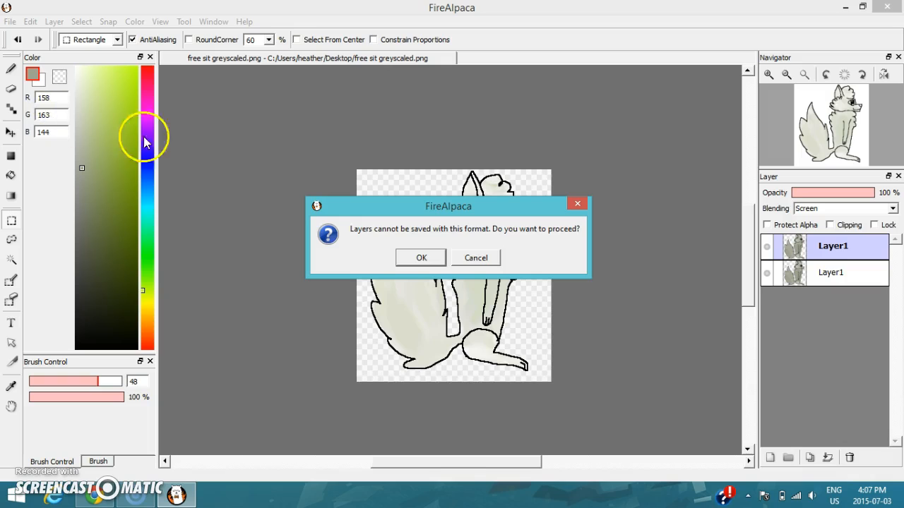
{"action": "left_click", "coordinate": [421, 258]}
{"action": "left_click", "coordinate": [432, 289]}
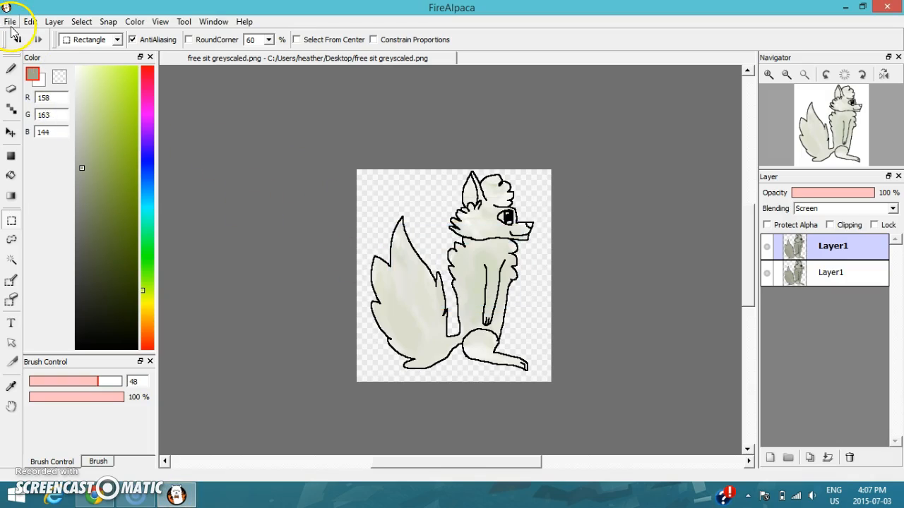
{"action": "left_click", "coordinate": [11, 22]}
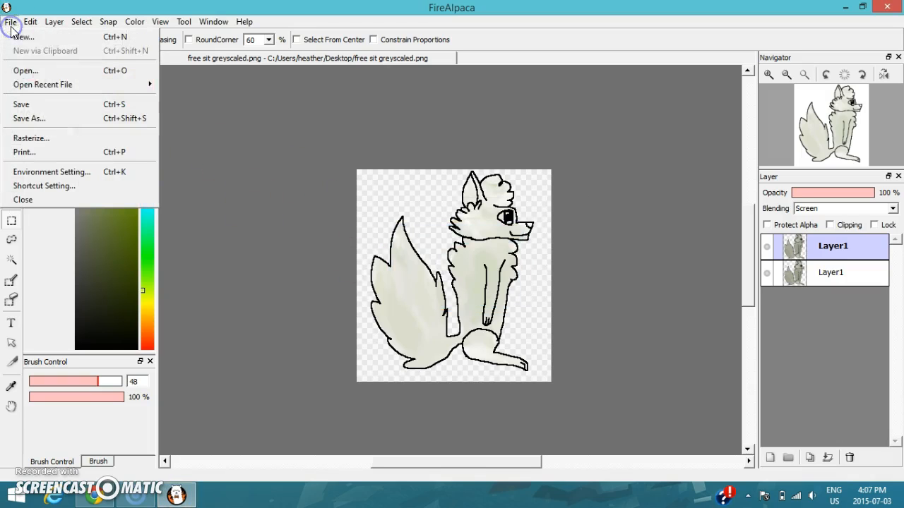
{"action": "left_click", "coordinate": [381, 265]}
{"action": "left_click", "coordinate": [668, 292]}
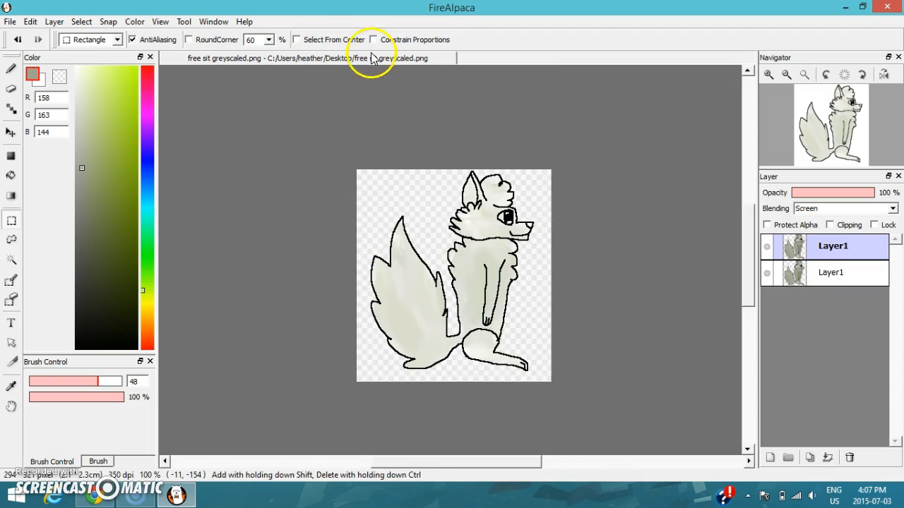
- Close the saved image and reopen "free sit greyscaled.png" from the recent files
{"action": "right_click", "coordinate": [401, 60]}
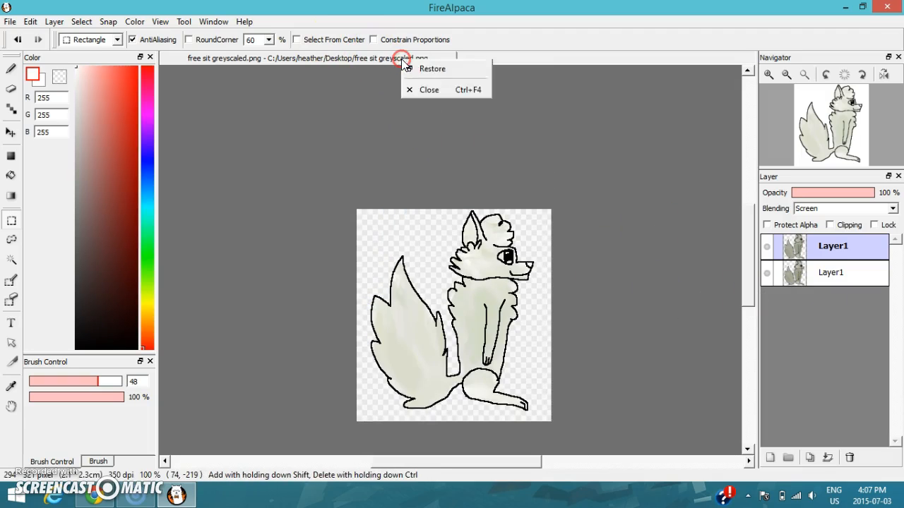
{"action": "left_click", "coordinate": [443, 89]}
{"action": "left_click", "coordinate": [12, 22]}
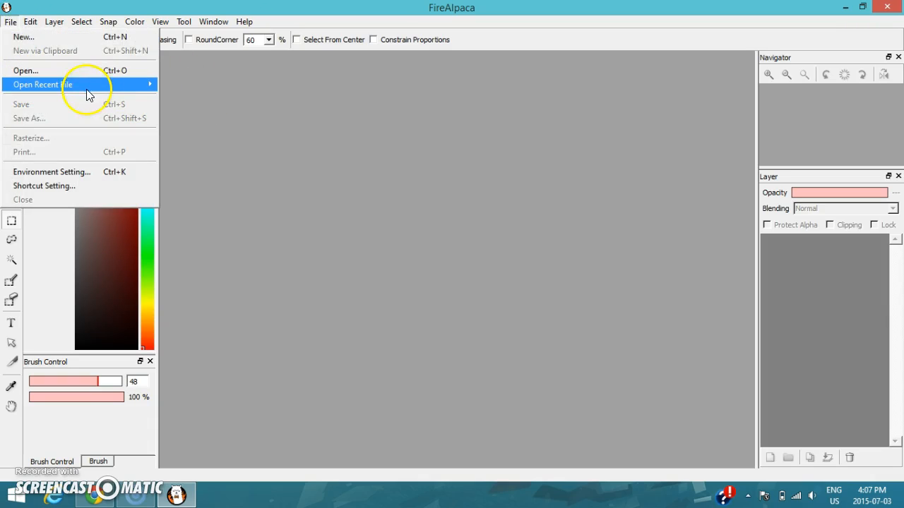
{"action": "mouse_move", "coordinate": [87, 88]}
{"action": "left_click", "coordinate": [202, 87]}
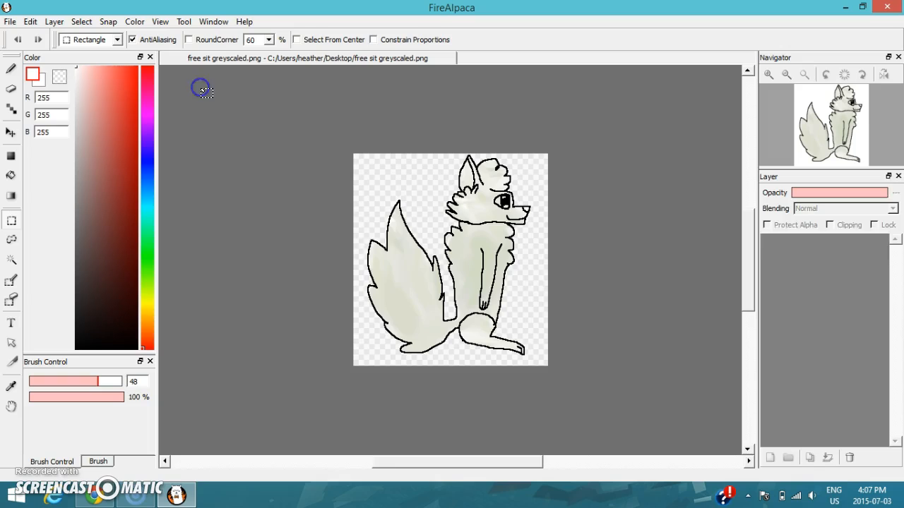
- Duplicate the reopened image's layer and set the copy to Multiply with Clipping and Protect Alpha enabled
{"action": "left_click", "coordinate": [812, 458]}
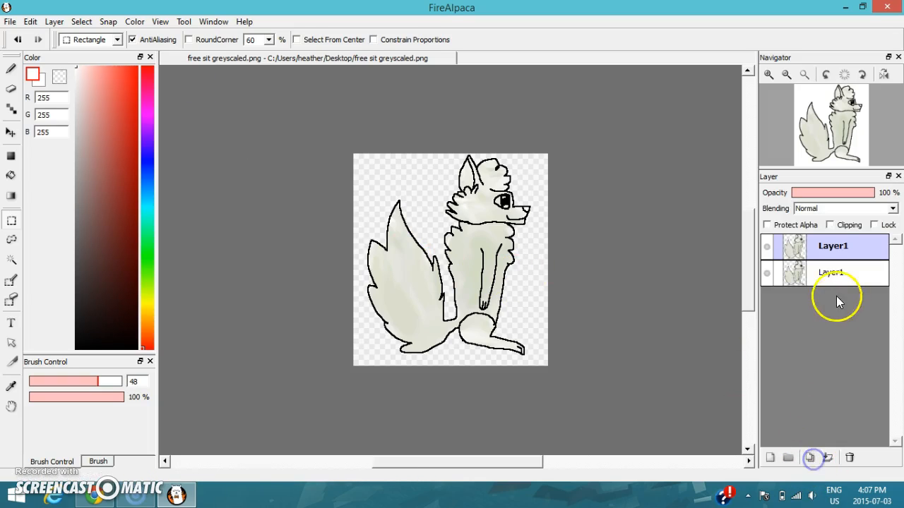
{"action": "left_click", "coordinate": [814, 210]}
{"action": "left_click", "coordinate": [836, 230]}
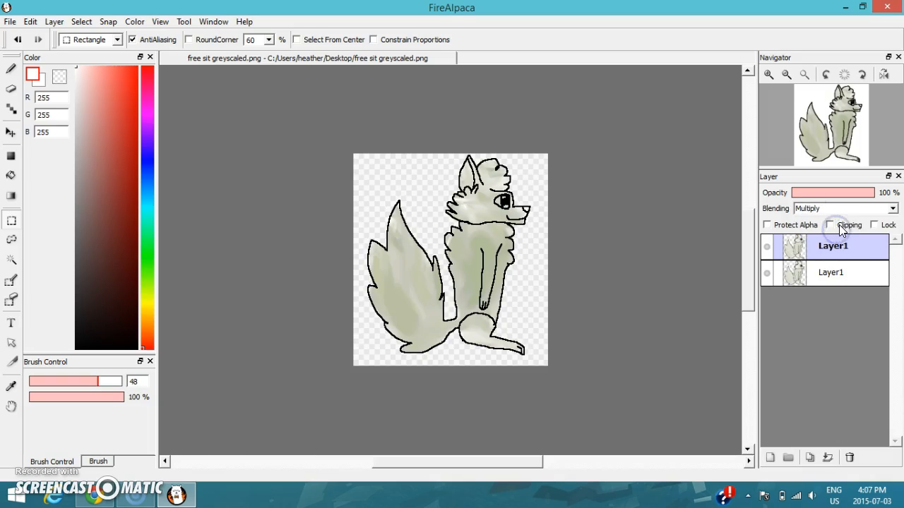
{"action": "left_click", "coordinate": [838, 226]}
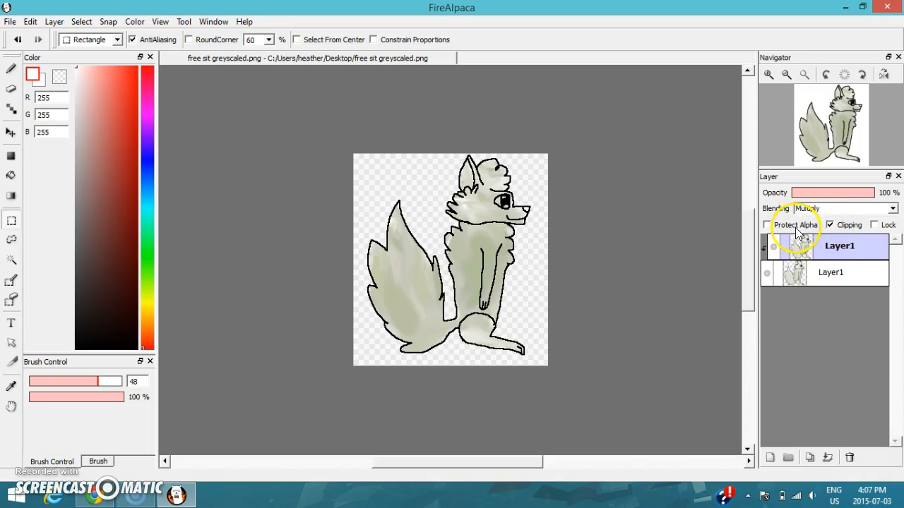
- Try painting over the canine on the Multiply layer in red (255, 7, 0) with a size 121 brush
{"action": "left_click", "coordinate": [11, 68]}
{"action": "left_click", "coordinate": [137, 66]}
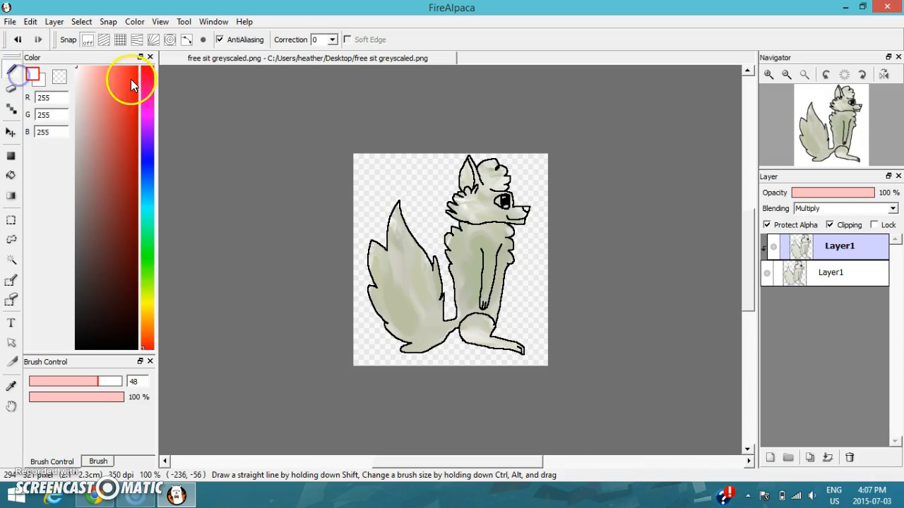
{"action": "mouse_move", "coordinate": [458, 316]}
{"action": "left_mouse_down"}
{"action": "mouse_move", "coordinate": [359, 335]}
{"action": "mouse_move", "coordinate": [507, 200]}
{"action": "mouse_move", "coordinate": [227, 230]}
{"action": "mouse_move", "coordinate": [487, 173]}
{"action": "left_mouse_up"}
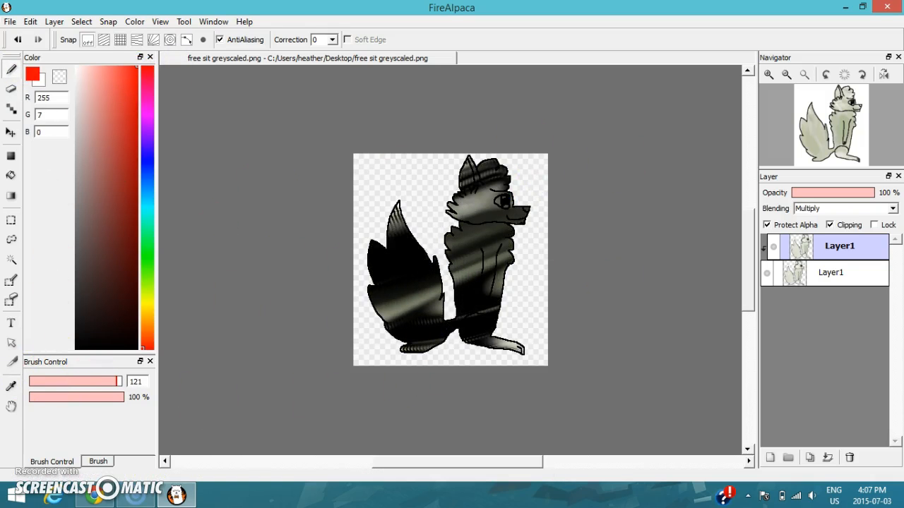
{"action": "left_click", "coordinate": [18, 40]}
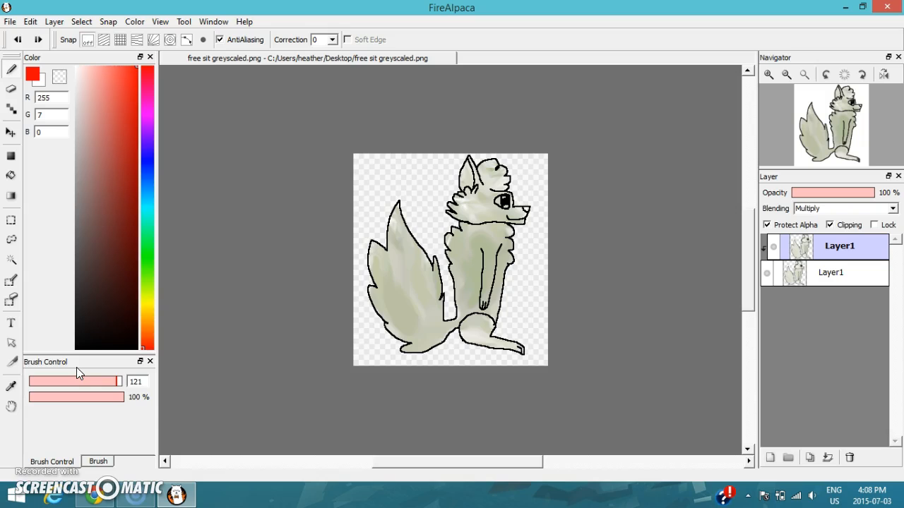
{"action": "left_click", "coordinate": [31, 21]}
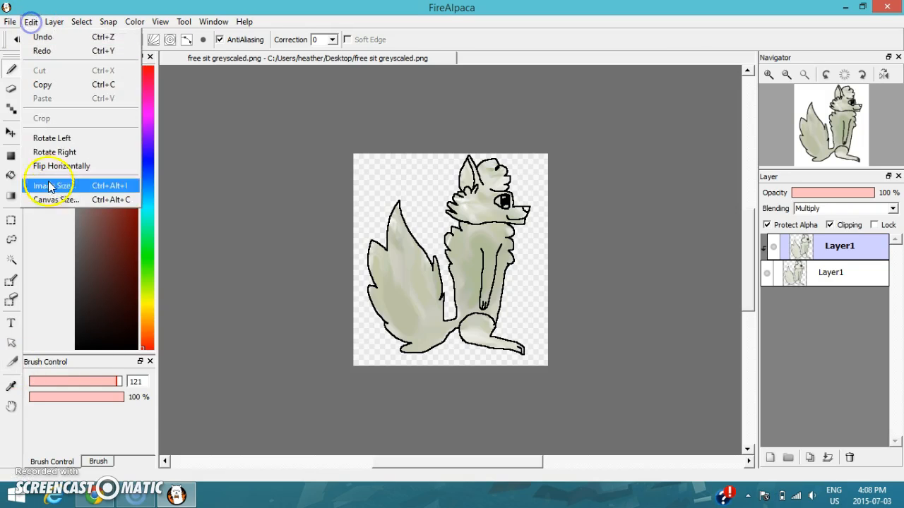
{"action": "left_click", "coordinate": [49, 187]}
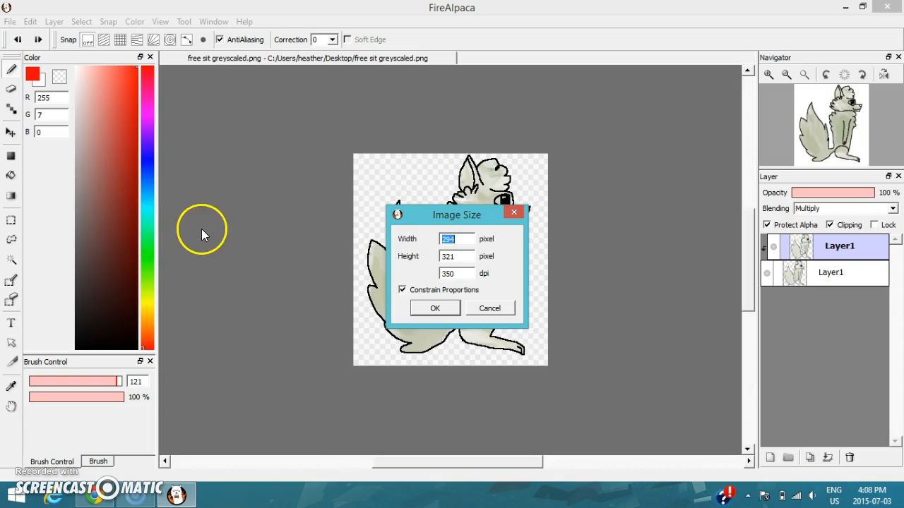
{"action": "left_click", "coordinate": [514, 212]}
- Try resizing the image to a width of 150 pixels with its proportions constrained
{"action": "left_click", "coordinate": [6, 23]}
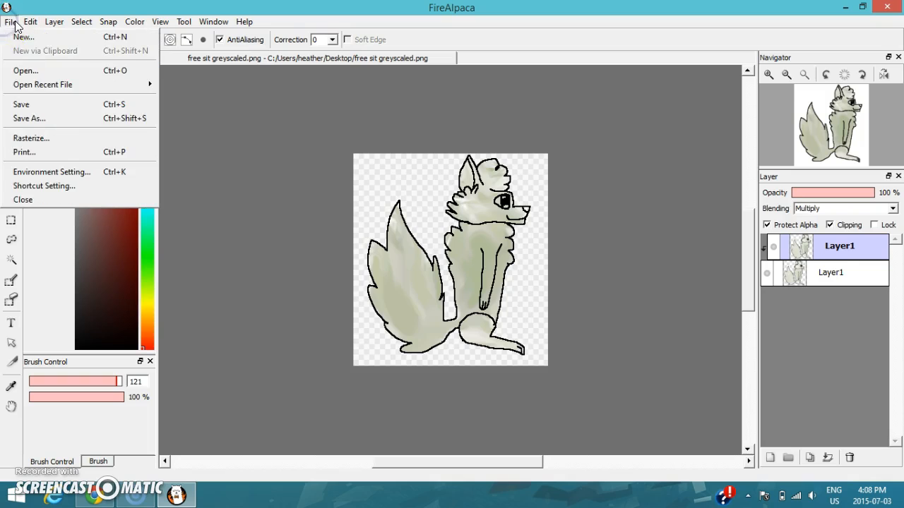
{"action": "mouse_move", "coordinate": [31, 24]}
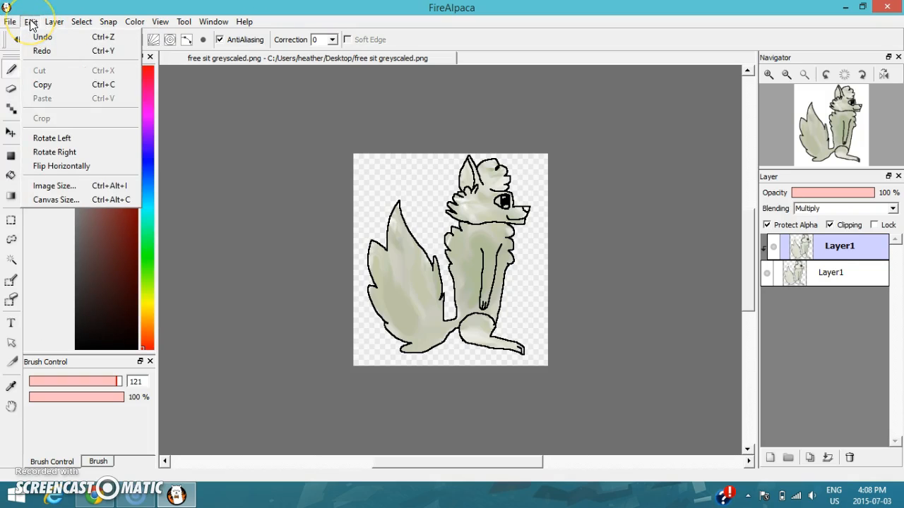
{"action": "left_click", "coordinate": [85, 189]}
{"action": "key", "text": "BackSpace"}
{"action": "type", "text": "150"}
{"action": "key", "text": "Return"}
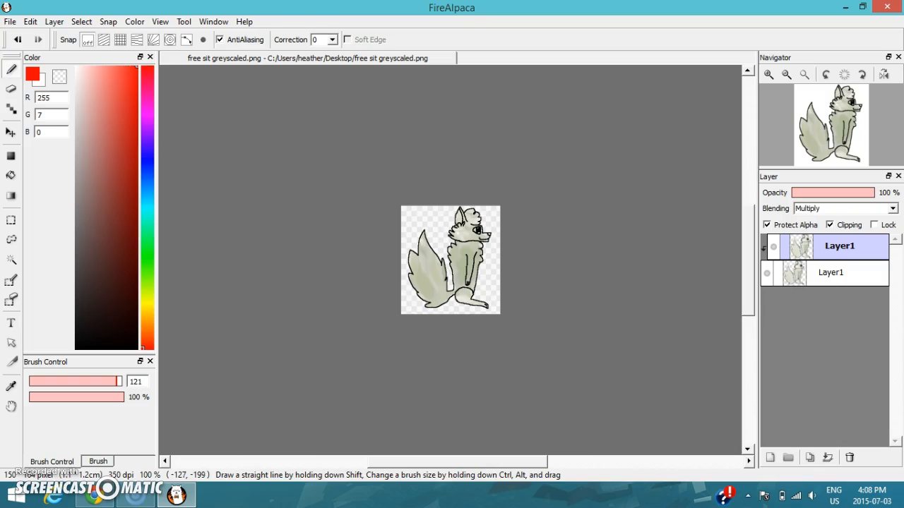
{"action": "left_click", "coordinate": [18, 39]}
{"action": "left_click", "coordinate": [10, 22]}
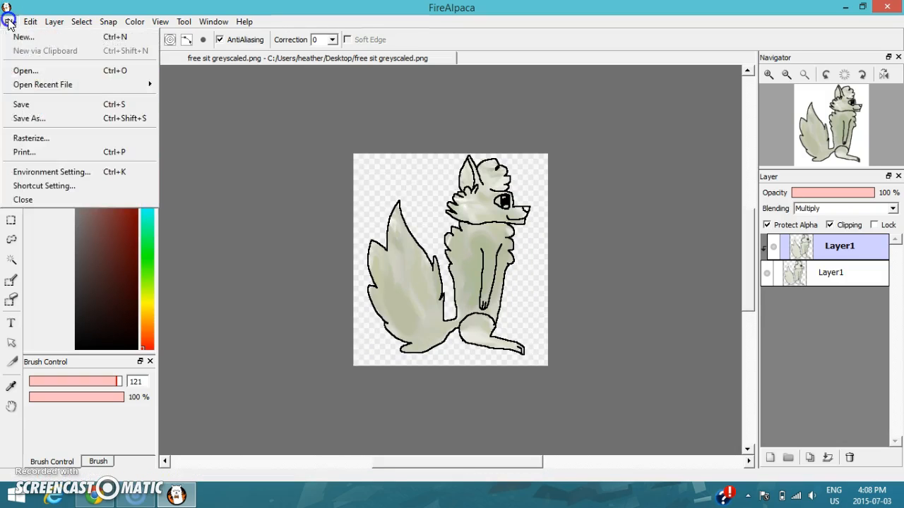
{"action": "mouse_move", "coordinate": [30, 24]}
{"action": "left_click", "coordinate": [109, 84]}
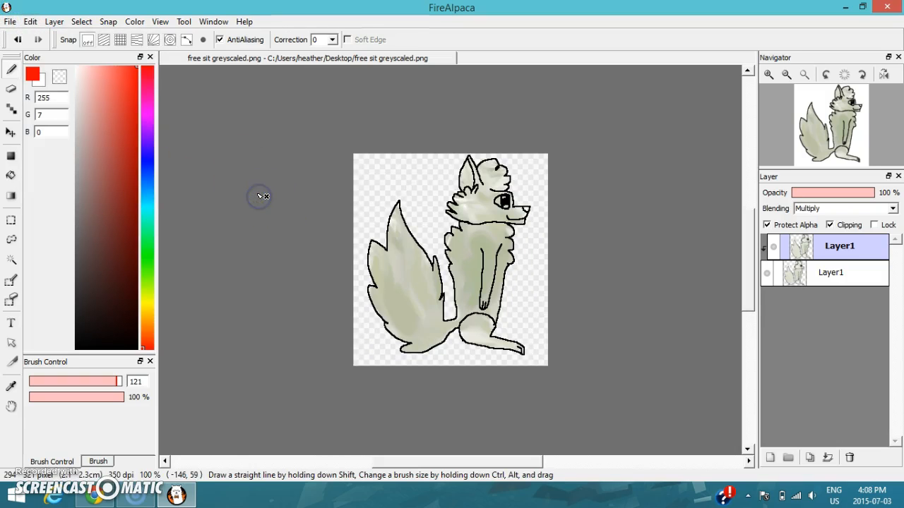